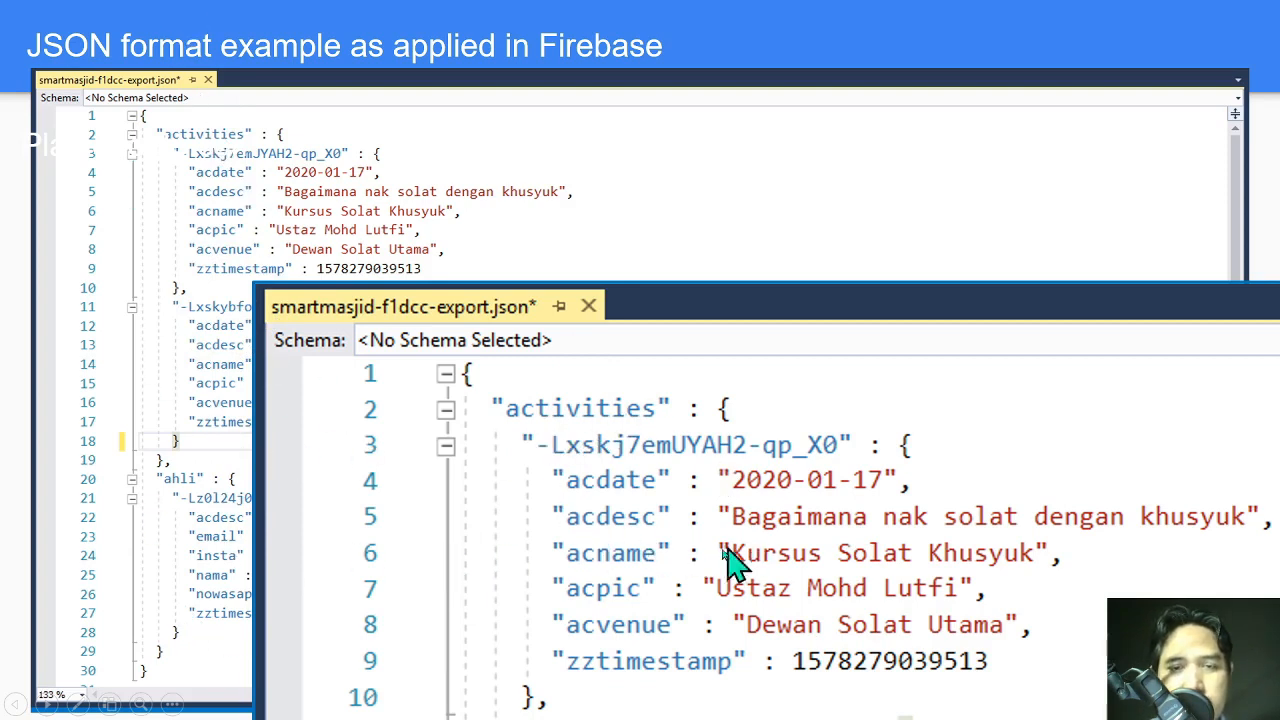
# Highlight the document key, acdate/acdesc fields and values on the JSON slide, then advance to the Console slide.
pyautogui.click(772, 460)
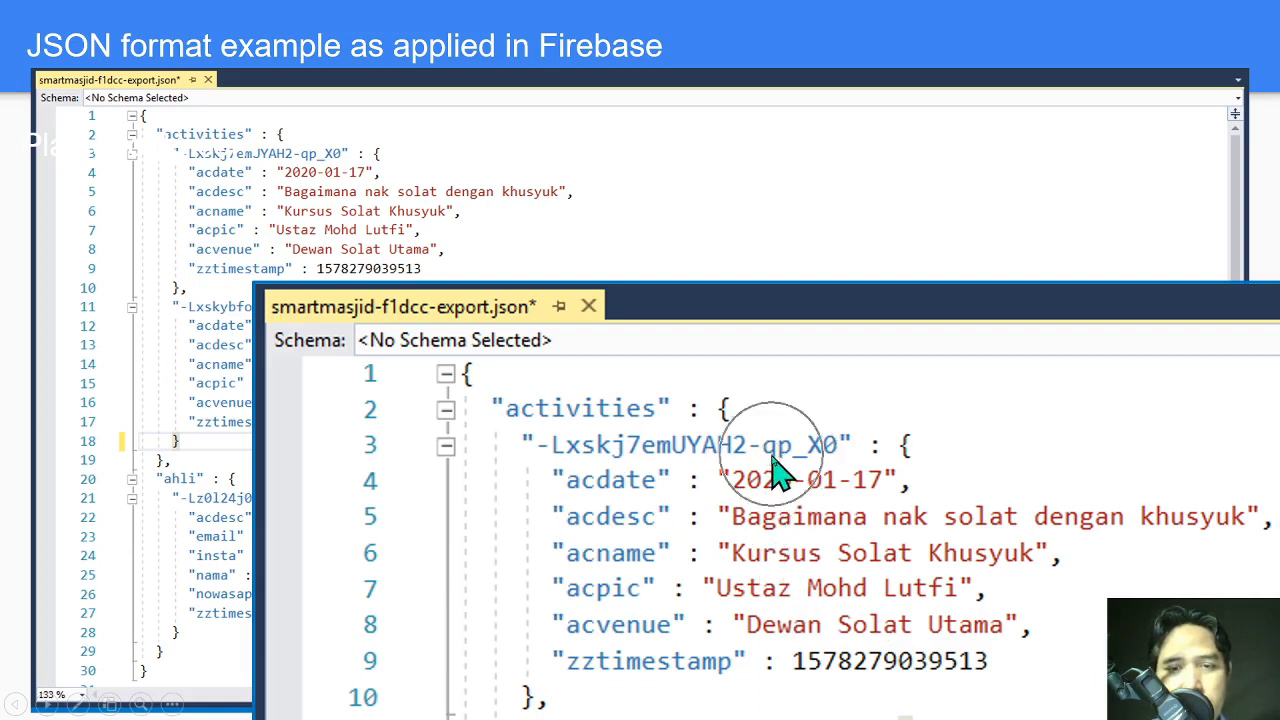
pyautogui.click(775, 452)
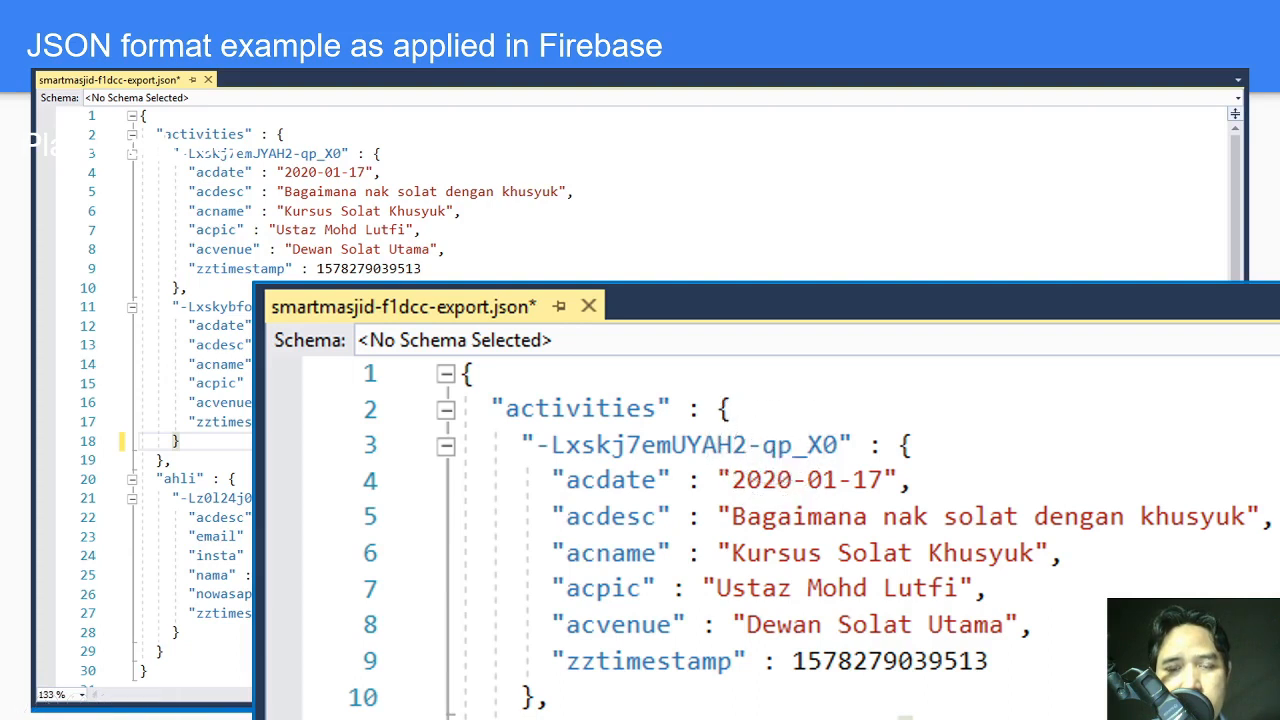
pyautogui.press('ctrl')
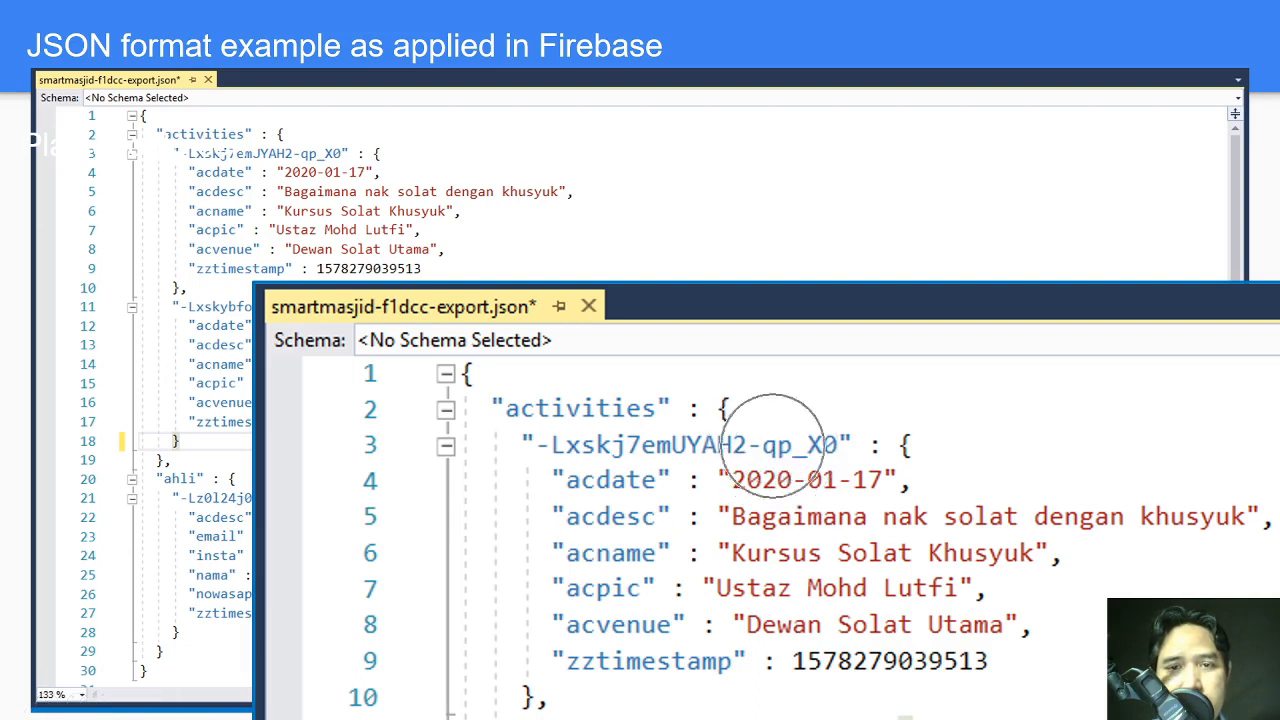
pyautogui.press('ctrl')
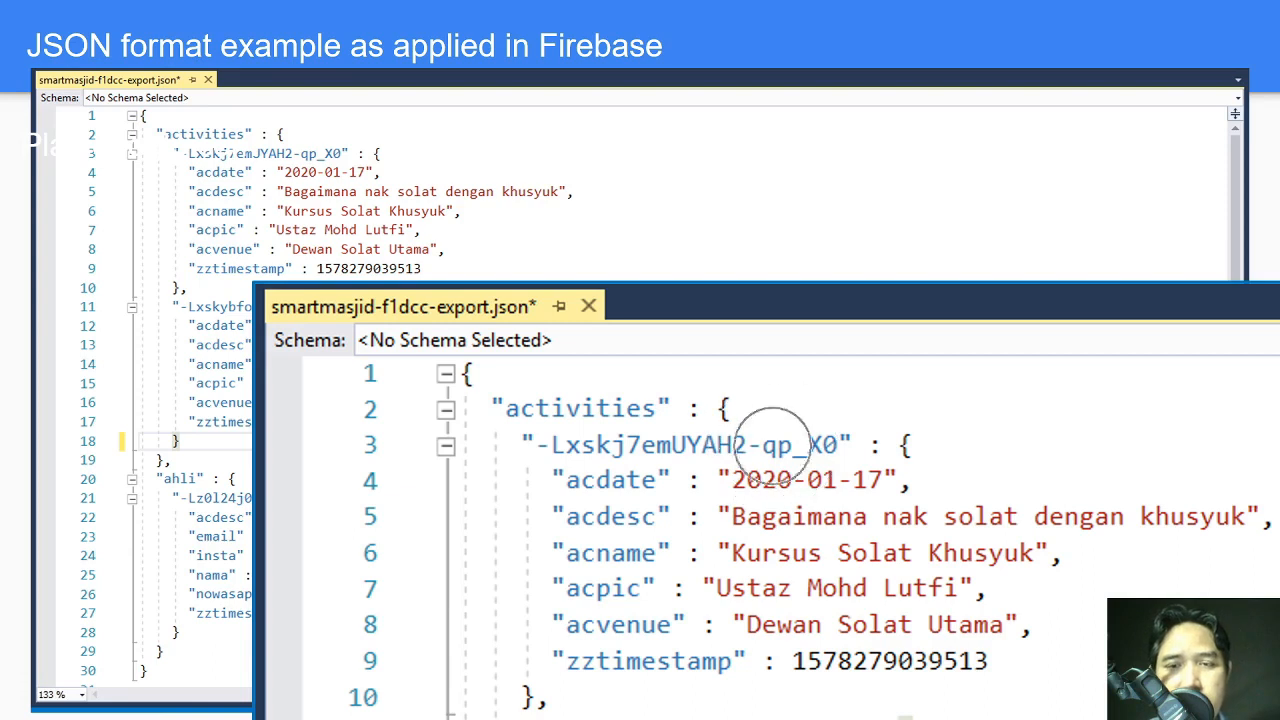
pyautogui.press('ctrl')
pyautogui.press('ctrl')
pyautogui.press('ctrl')
pyautogui.press('ctrl')
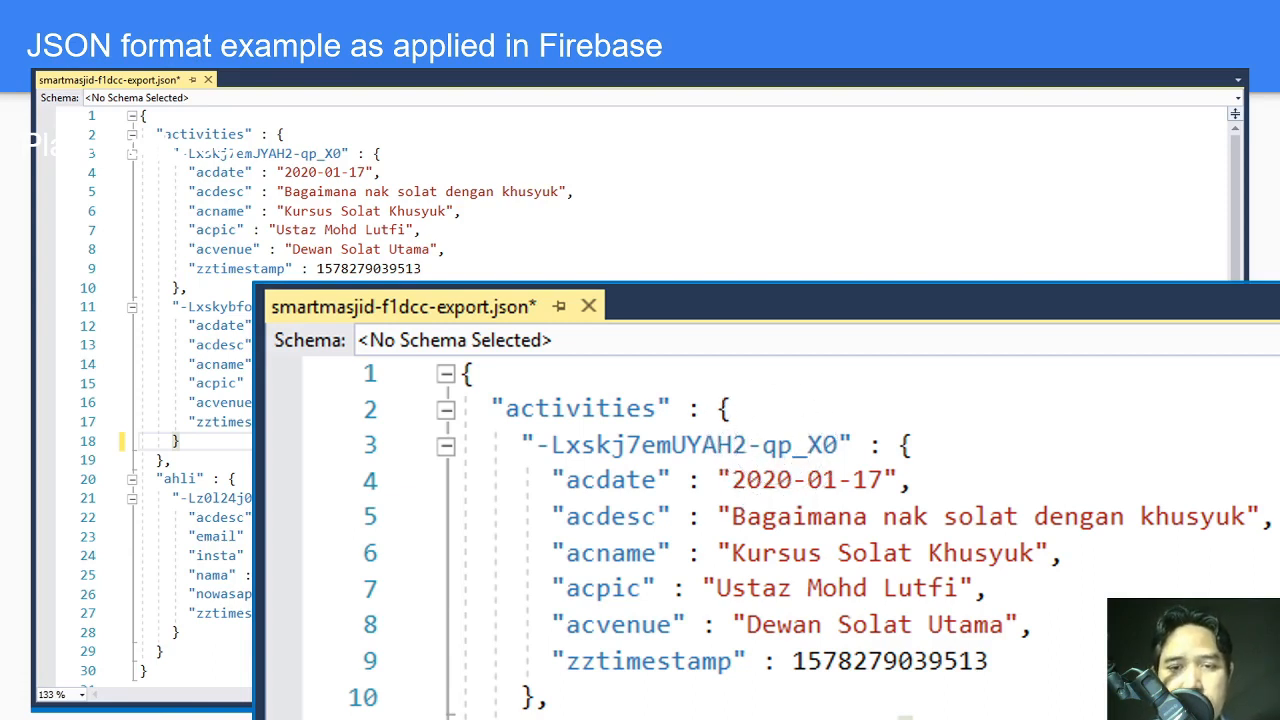
pyautogui.press('ctrl')
pyautogui.press('ctrl')
pyautogui.press('ctrl')
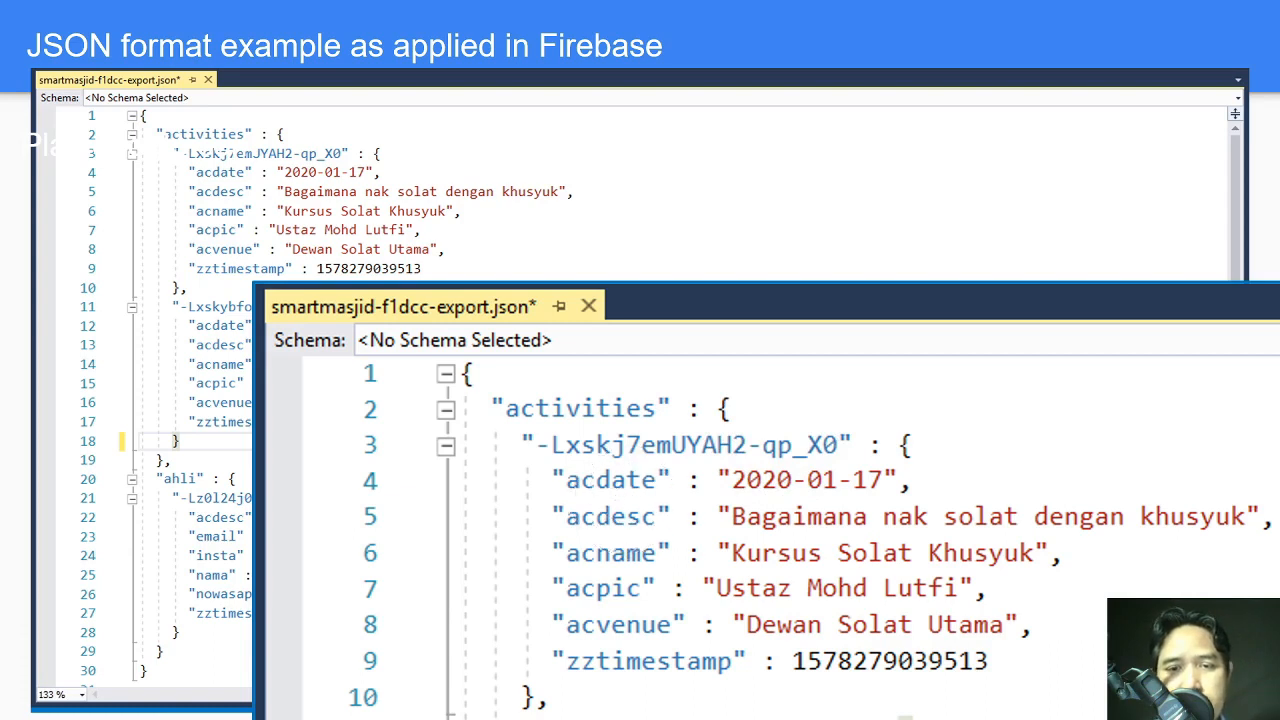
pyautogui.press('ctrl')
pyautogui.press('ctrl')
pyautogui.press('ctrl')
pyautogui.press('ctrl')
pyautogui.press('ctrl')
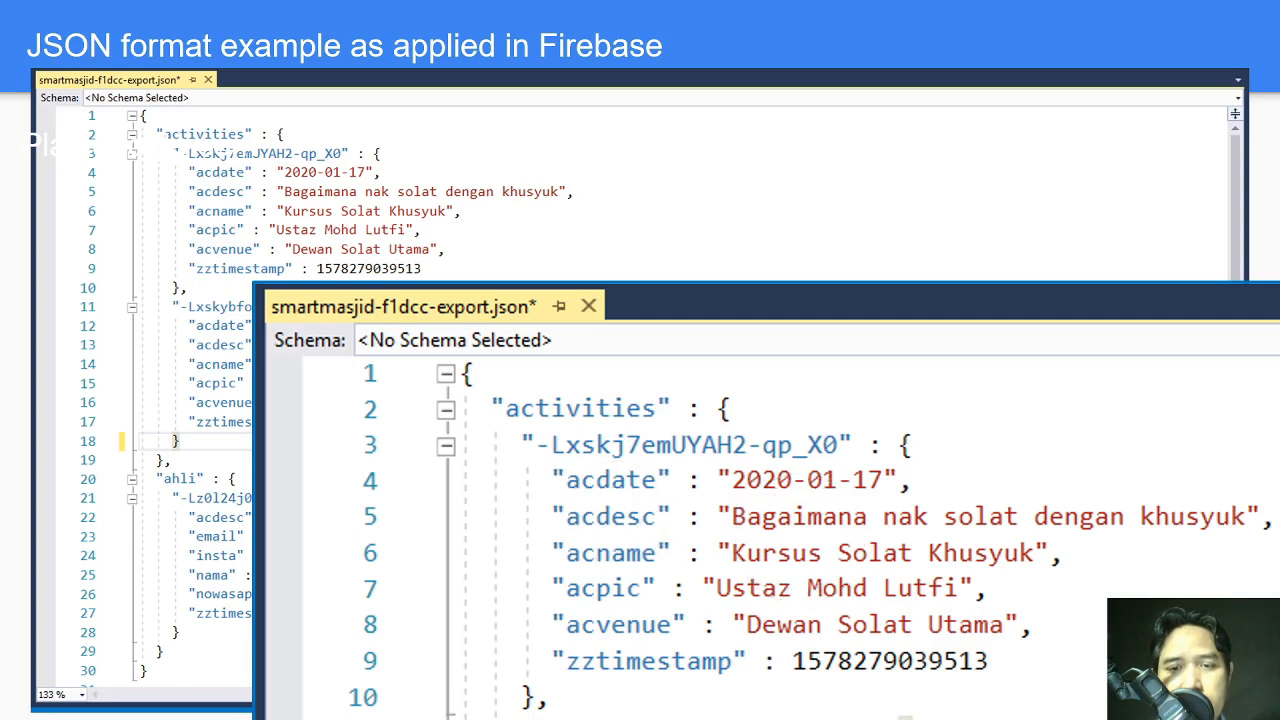
pyautogui.press('ctrl')
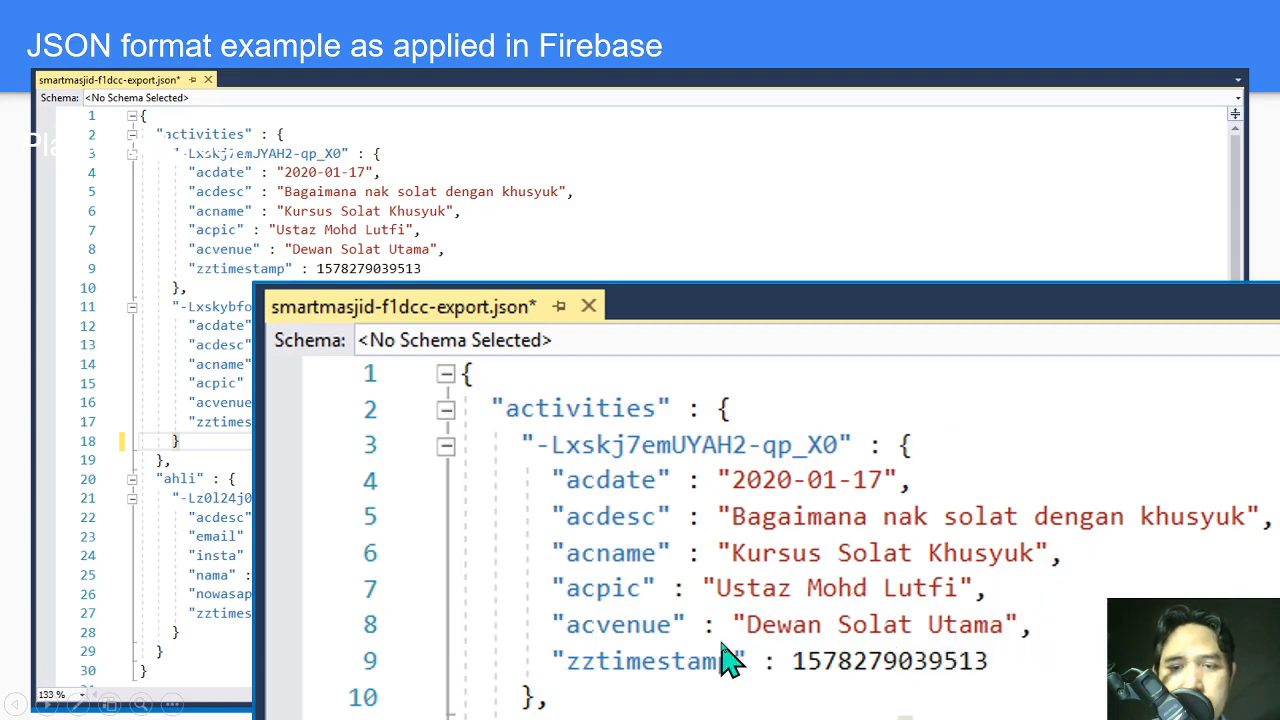
pyautogui.press('Right')
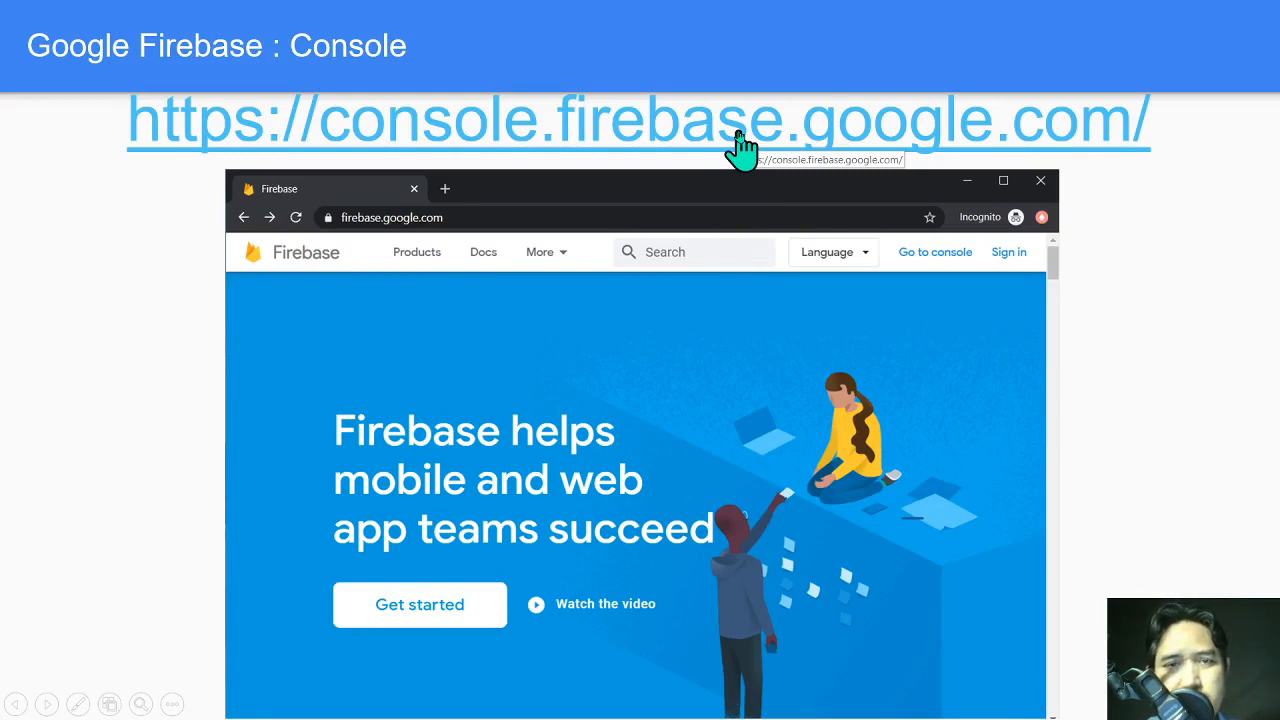
# On the Project name slide, replace 'shareMasjid' with 'sharefstm'.
pyautogui.press('Right')
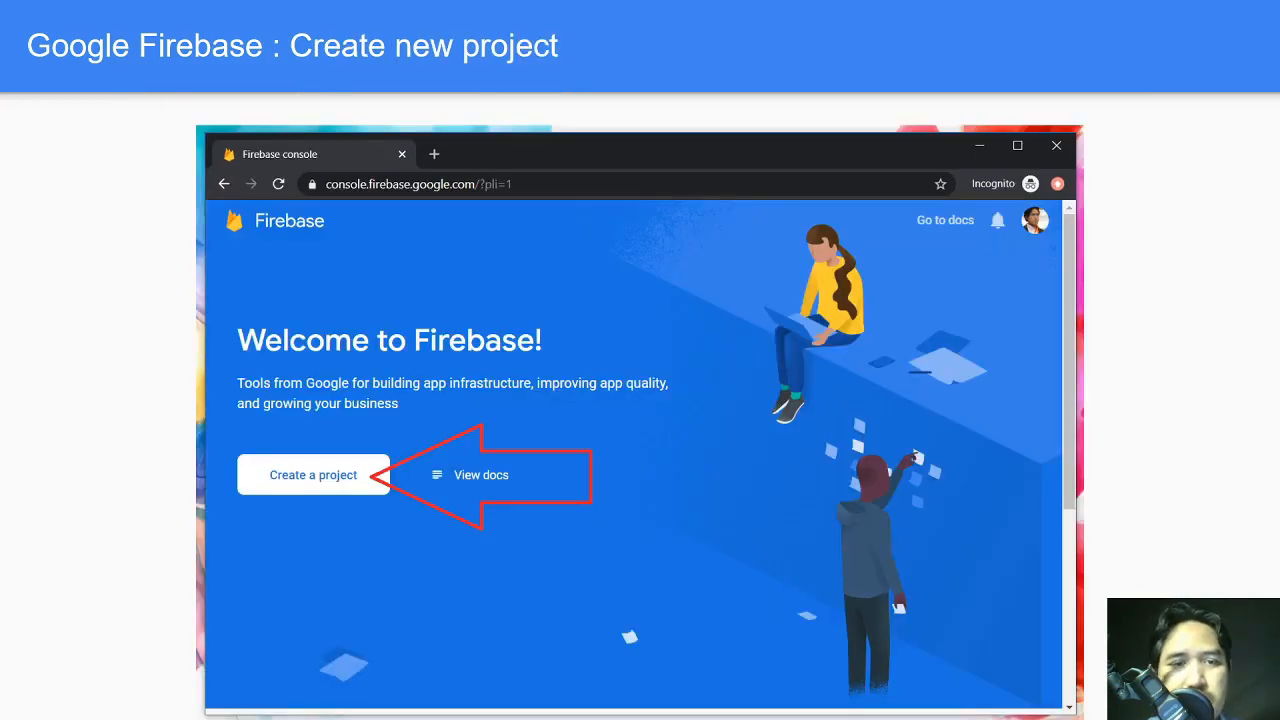
pyautogui.press('Right')
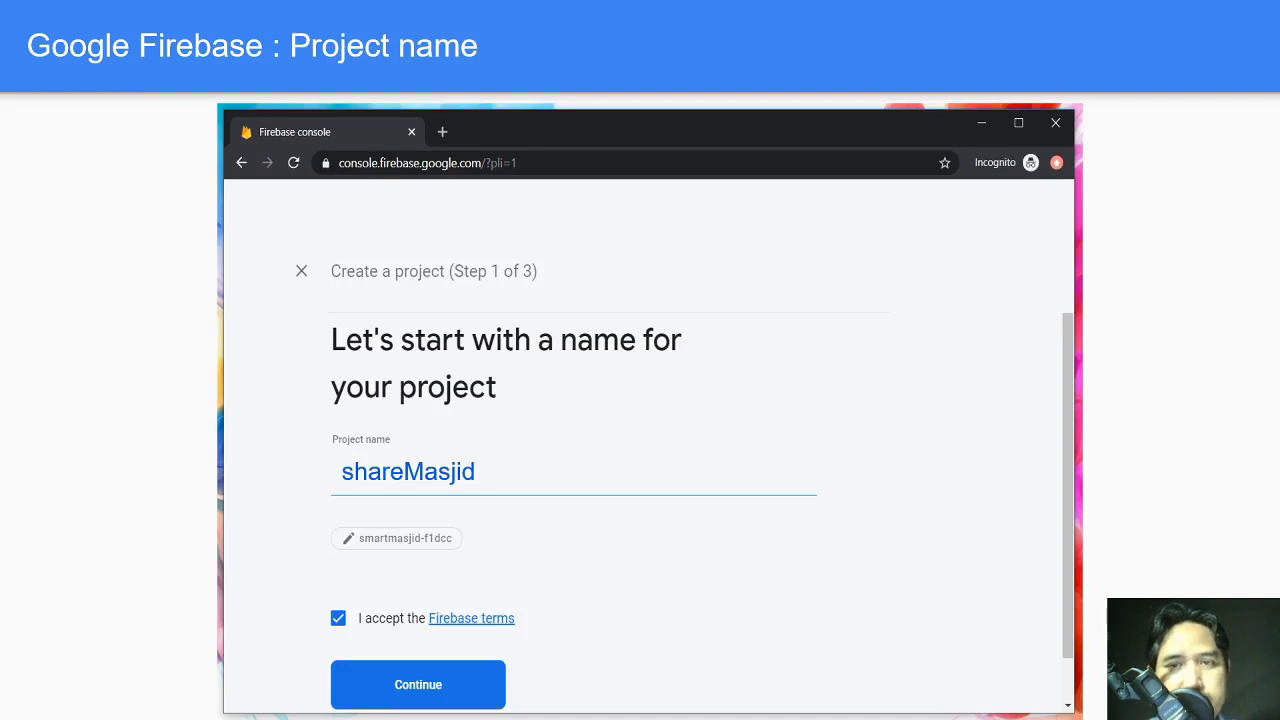
pyautogui.press('Escape')
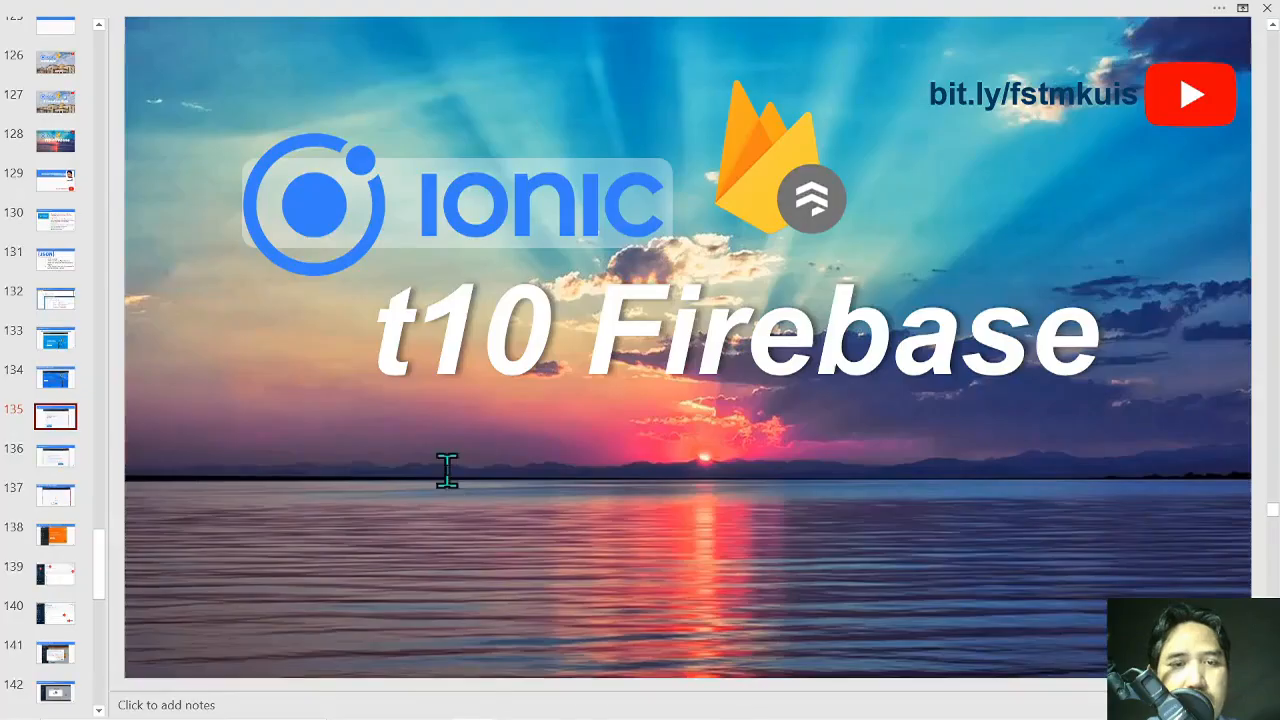
pyautogui.doubleClick(456, 458)
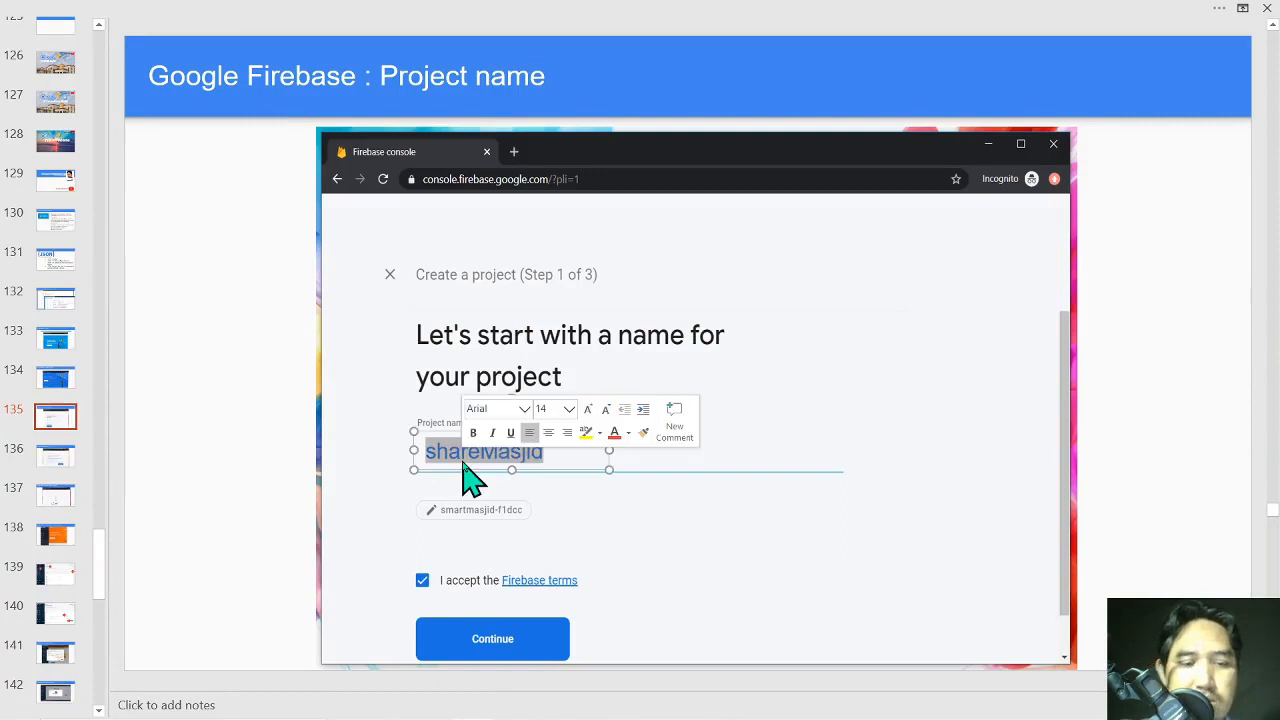
pyautogui.write('share')
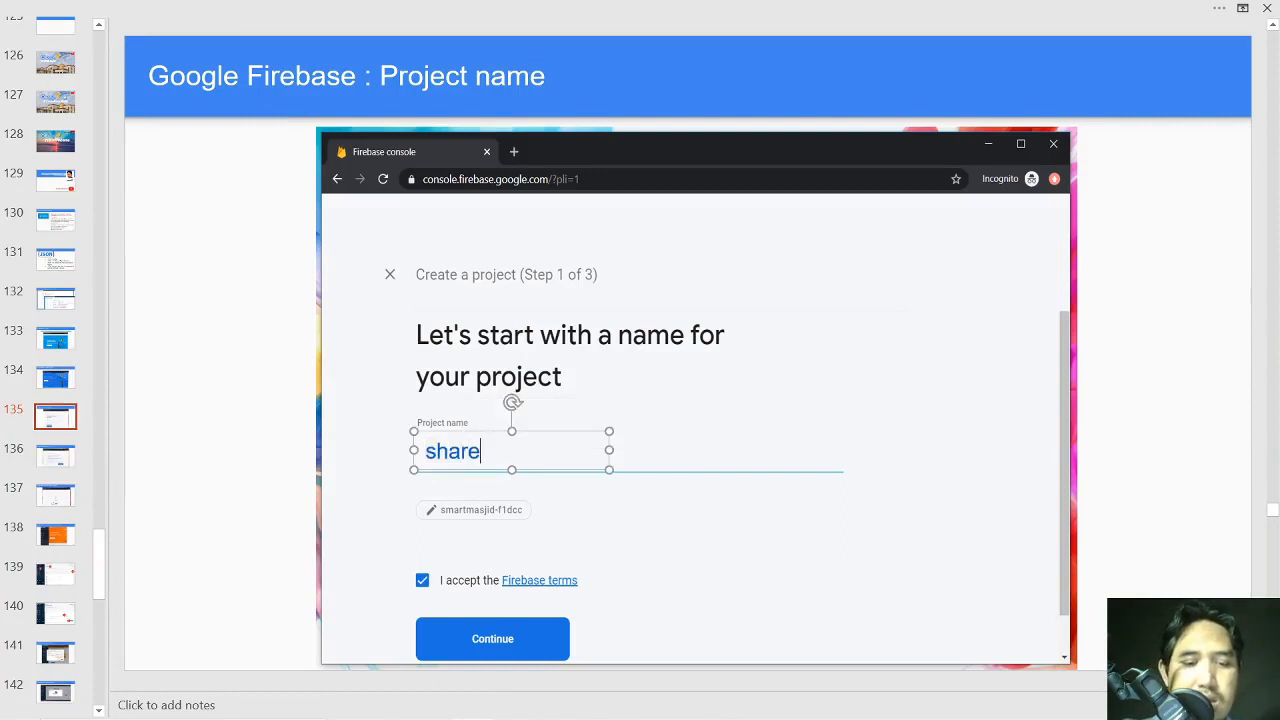
pyautogui.write('F')
pyautogui.press('BackSpace')
pyautogui.write('fstm')
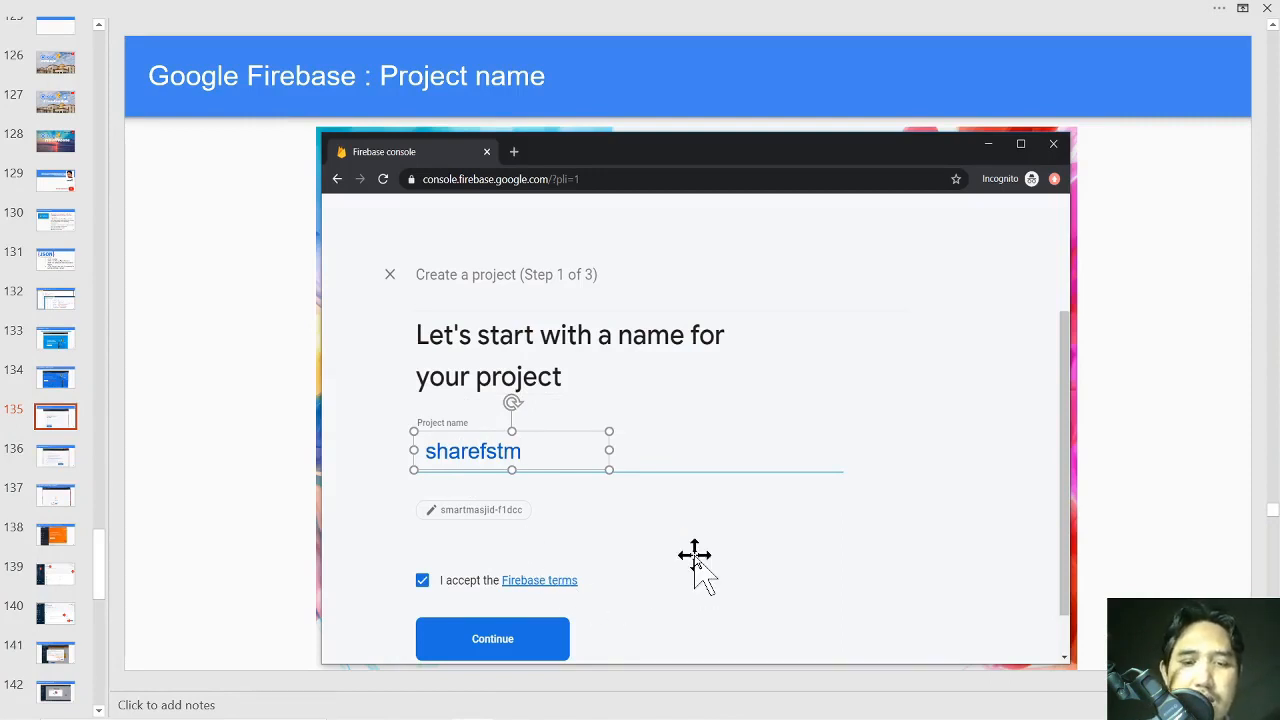
# Resume the slideshow and advance past the T&C, project-ready and Realtime database slides.
pyautogui.hotkey('shift', 'F5')
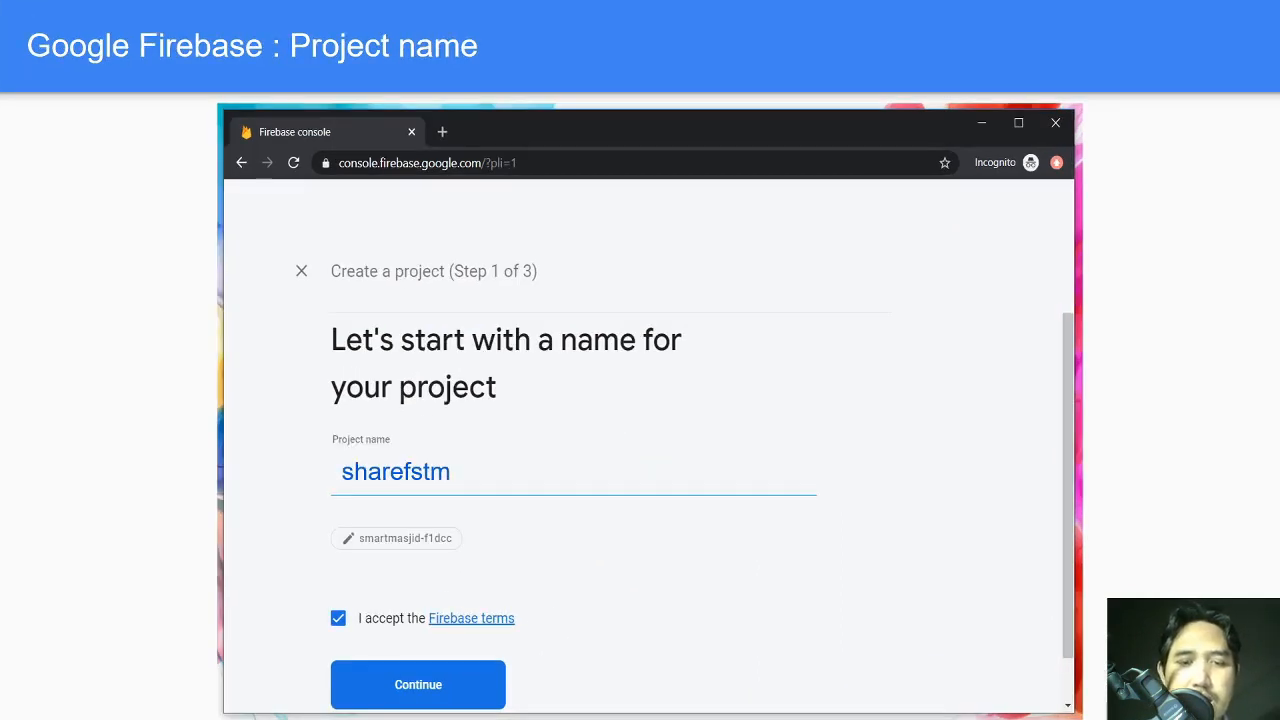
pyautogui.click(445, 497)
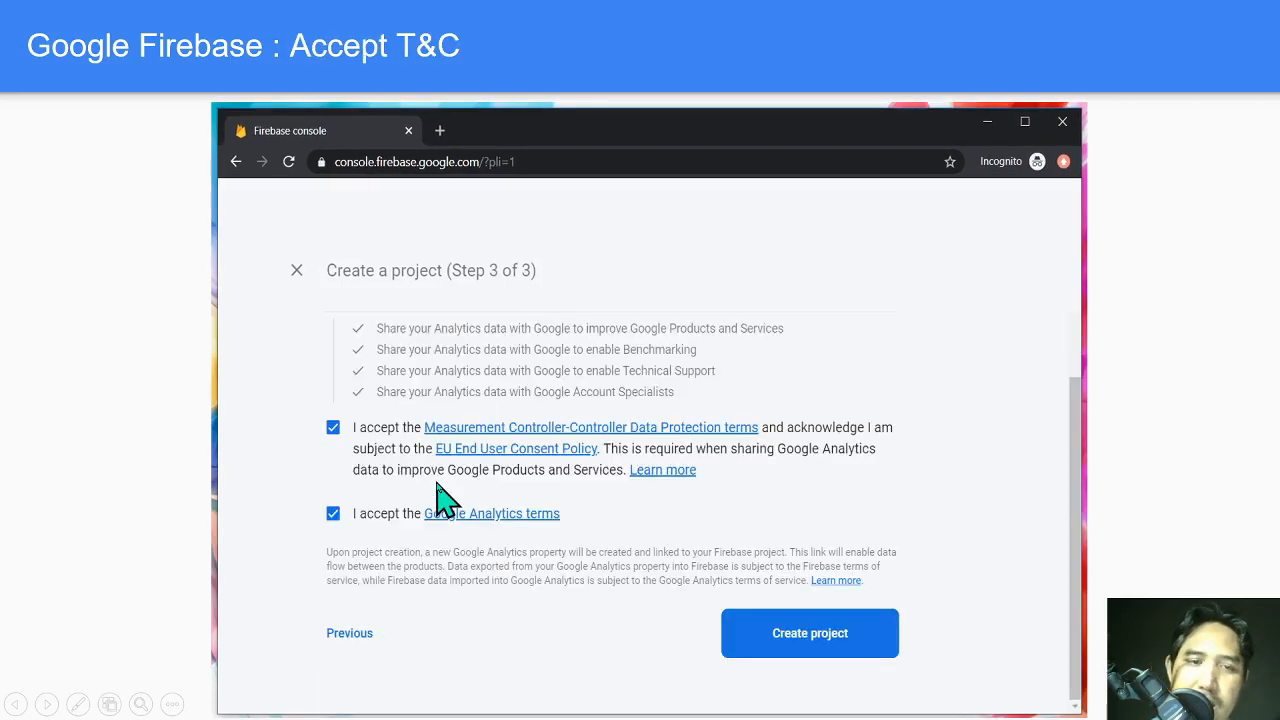
pyautogui.click(445, 497)
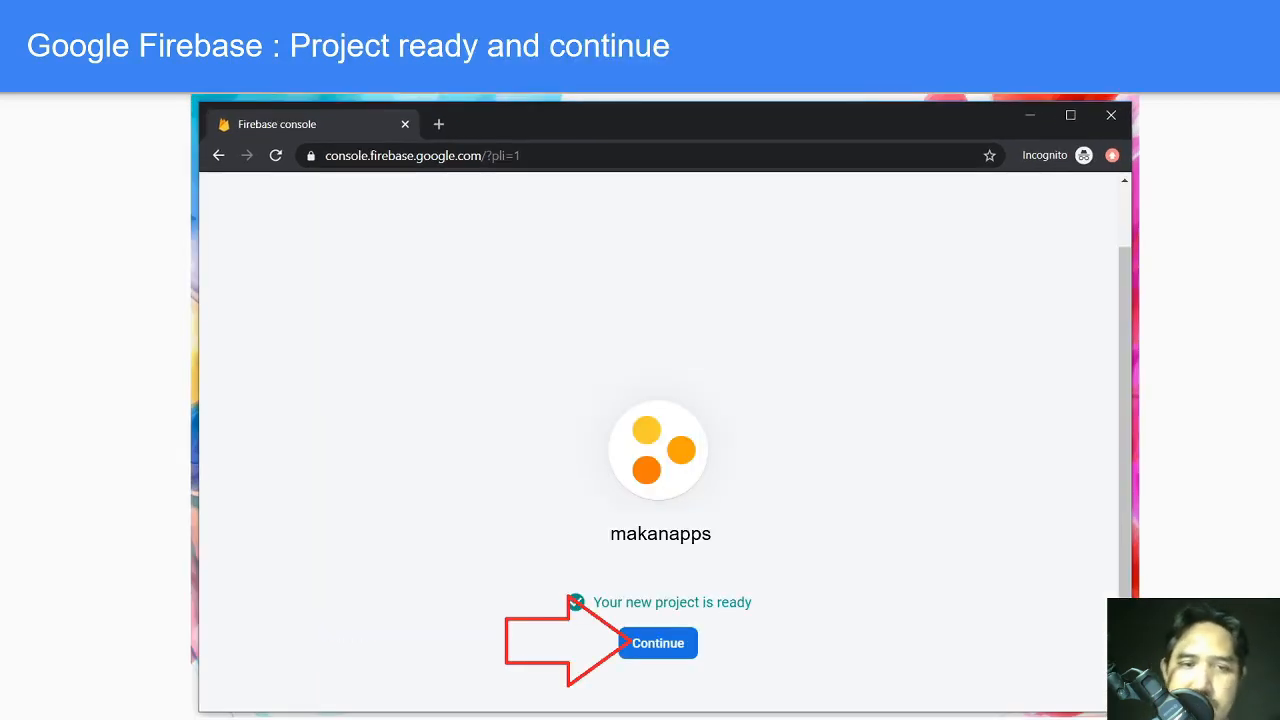
pyautogui.click(686, 646)
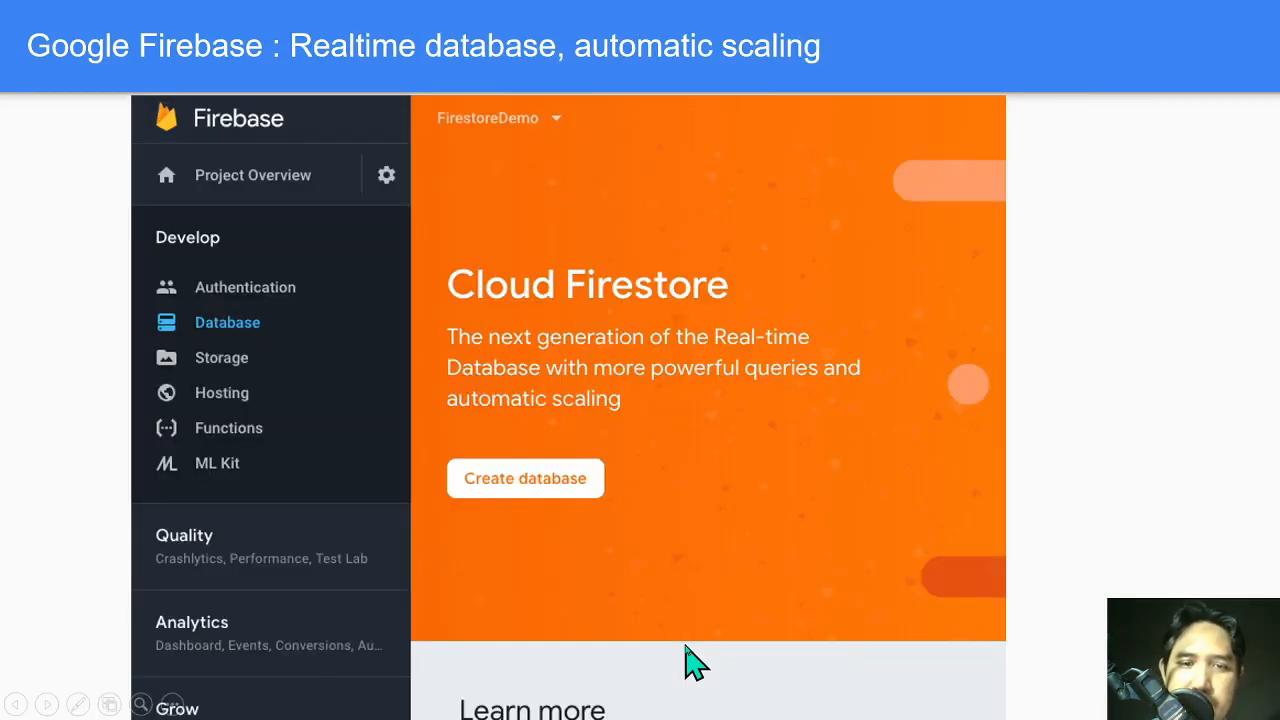
pyautogui.click(551, 487)
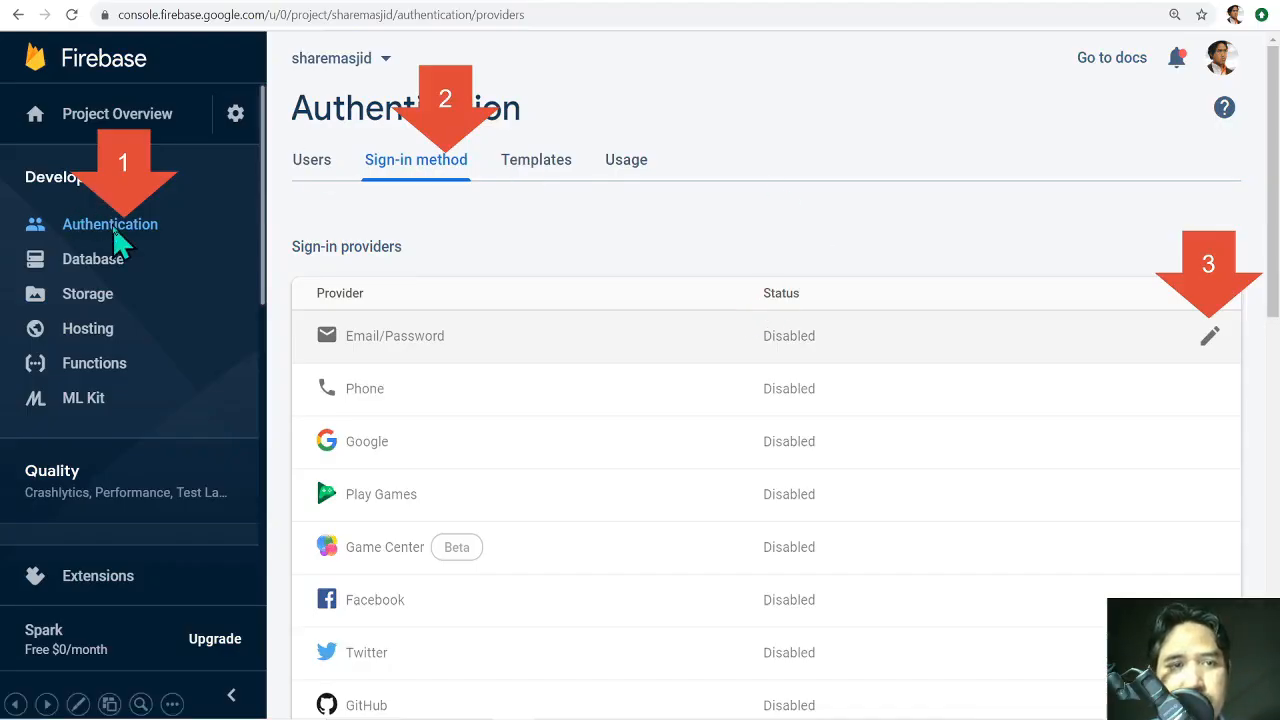
# Point out the Facebook and Twitter provider rows, then advance past Email/Password to 'Enable test mode'.
pyautogui.click(1202, 290)
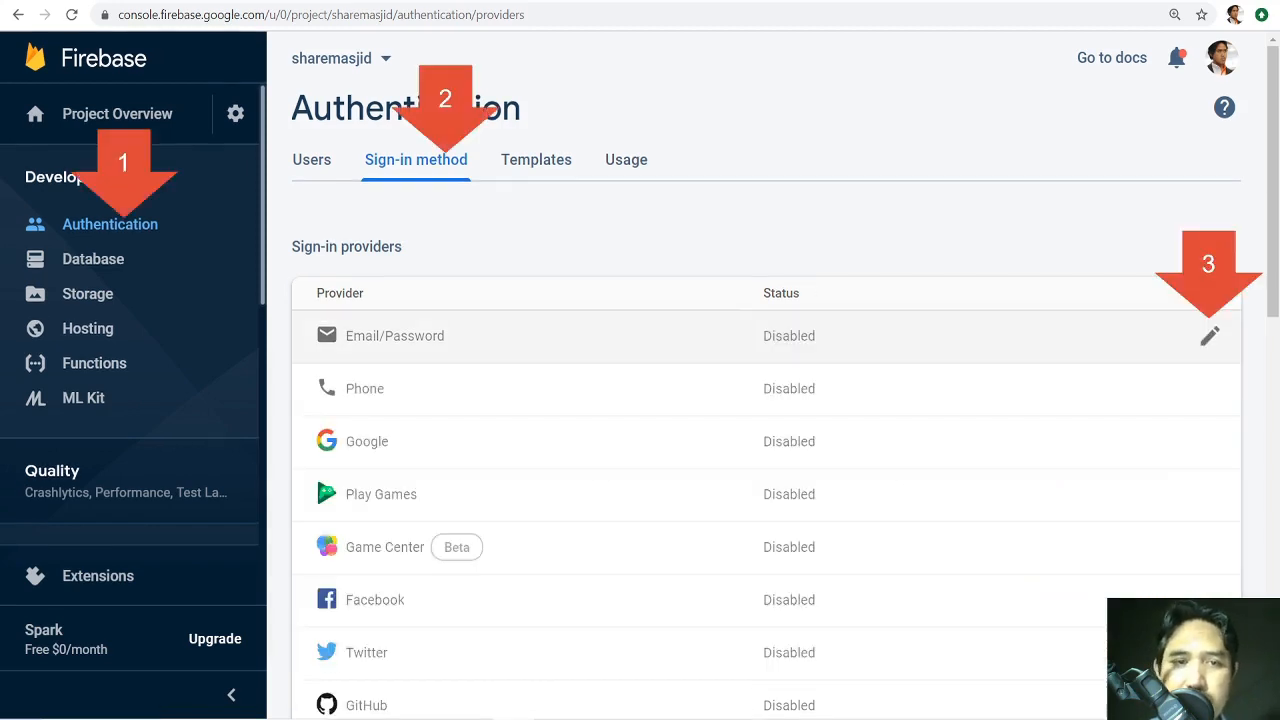
pyautogui.click(390, 602)
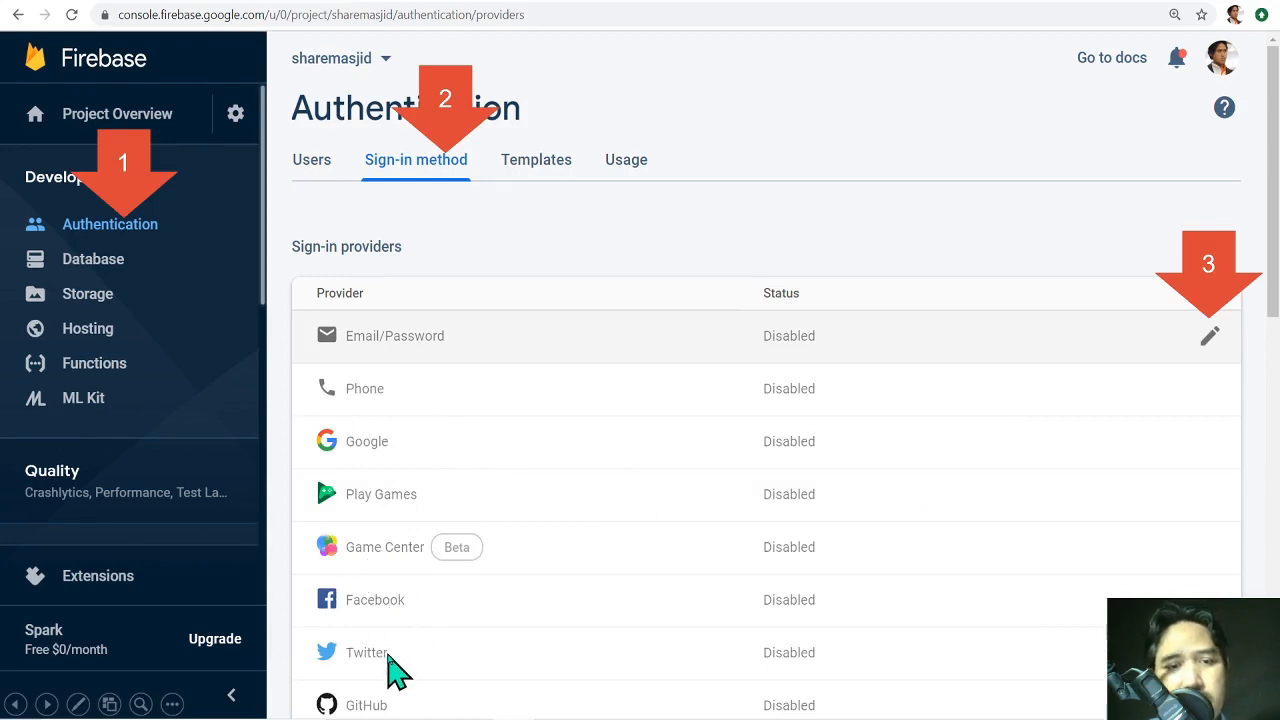
pyautogui.press('ctrl')
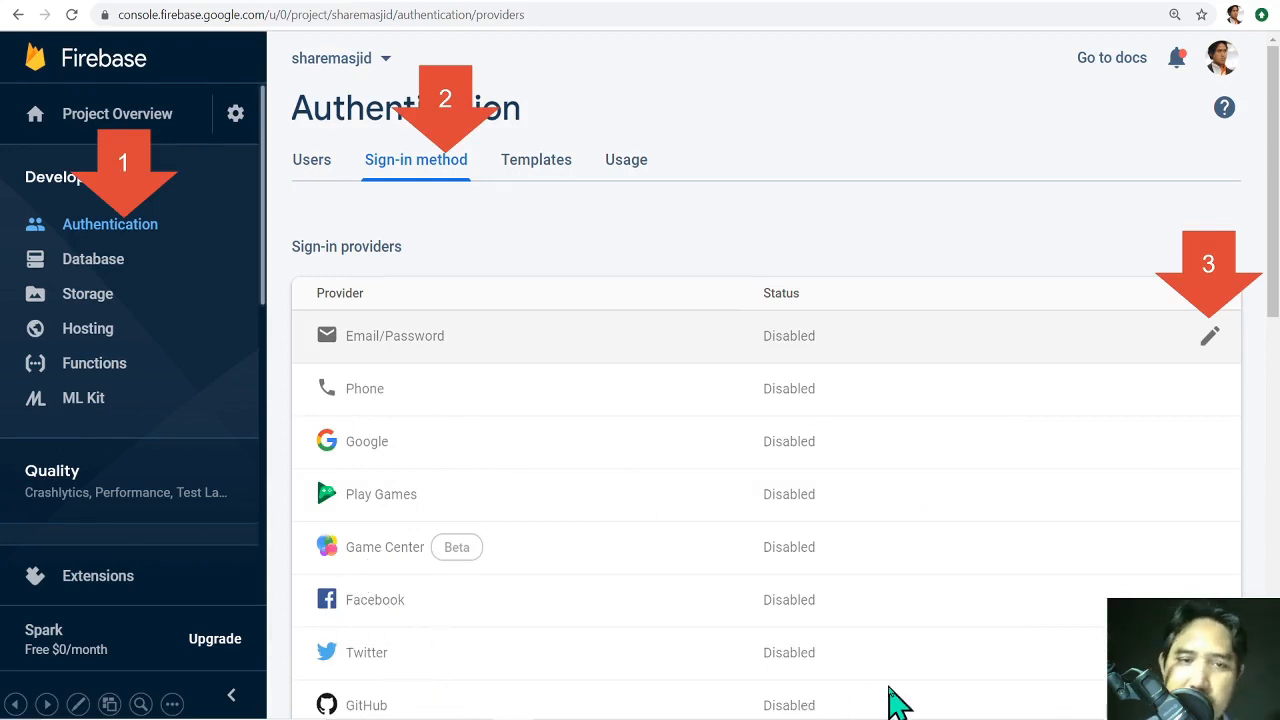
pyautogui.click(992, 598)
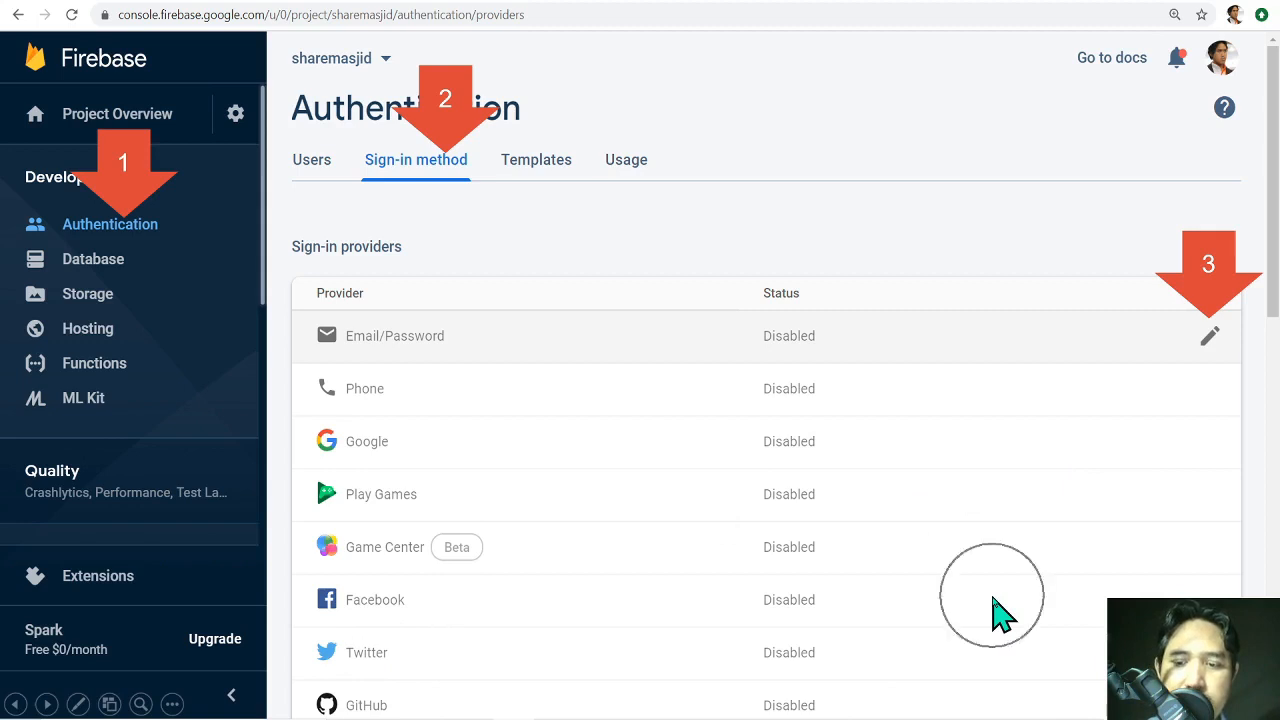
pyautogui.click(992, 598)
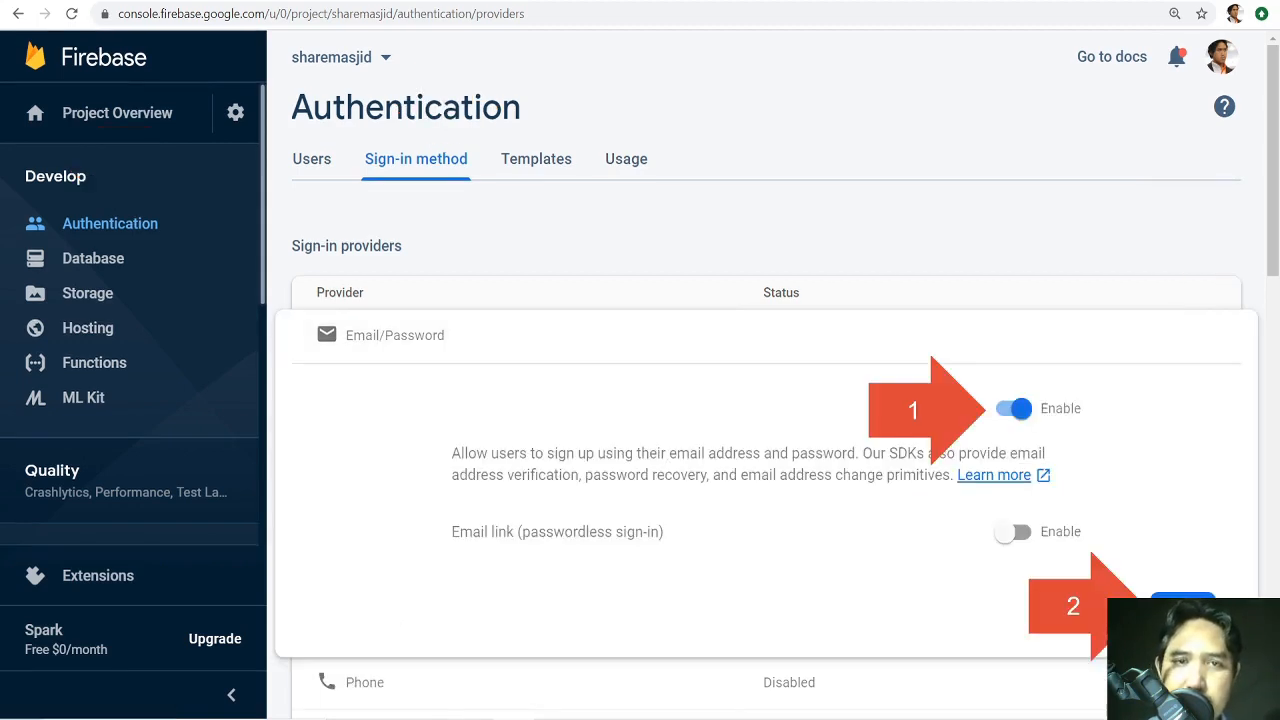
pyautogui.click(416, 337)
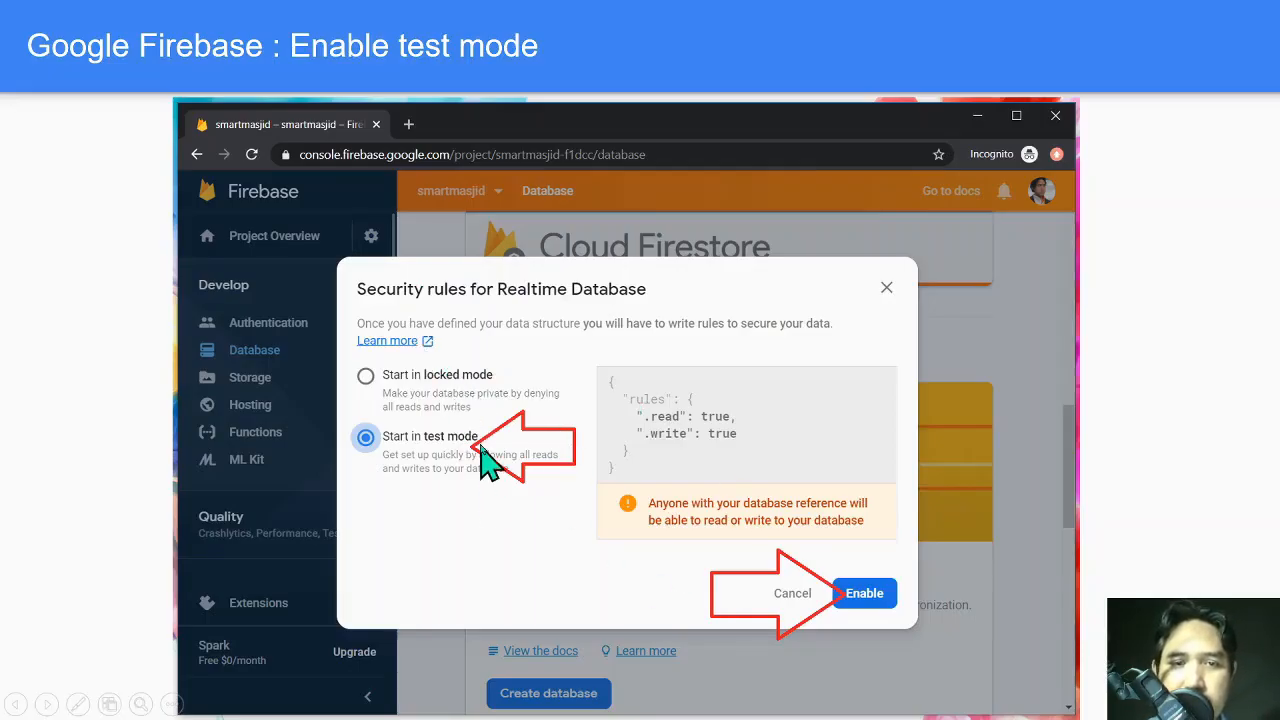
# Advance to the 'add Firebase to app' slide and emphasise its web platform option.
pyautogui.click(886, 613)
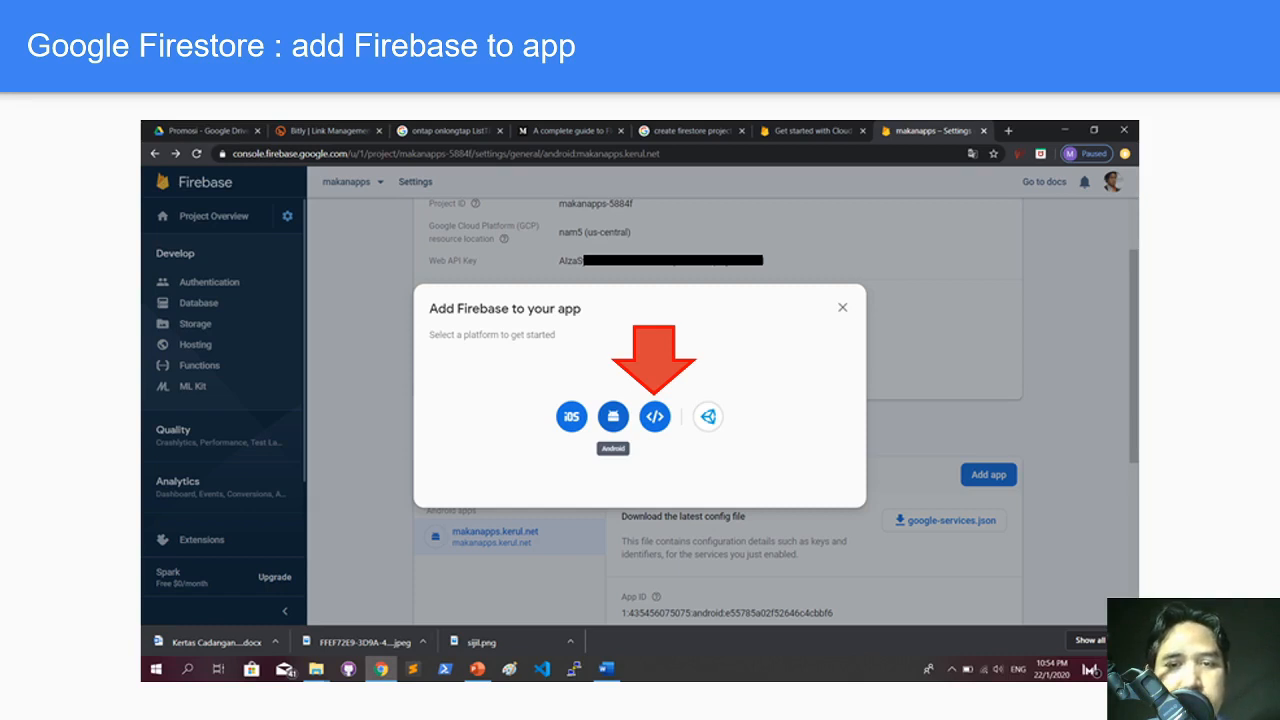
pyautogui.press('ctrl')
pyautogui.press('ctrl')
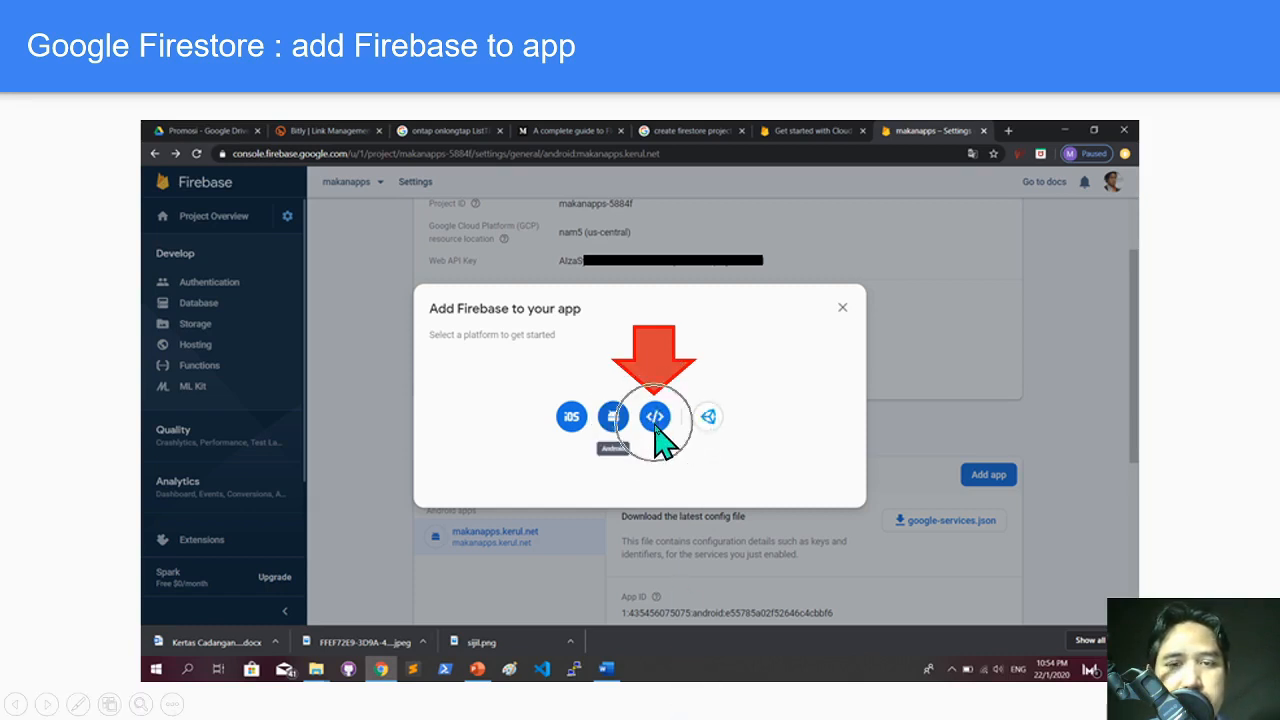
pyautogui.press('ctrl')
pyautogui.press('ctrl')
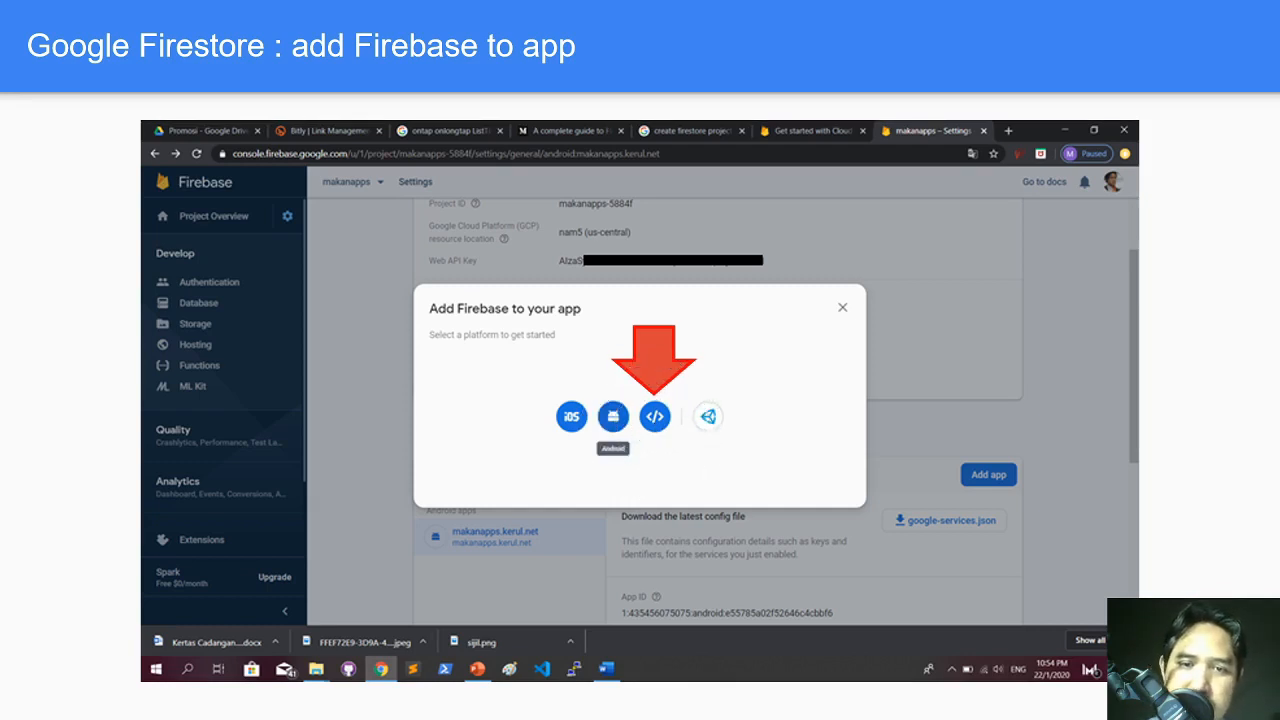
pyautogui.press('ctrl')
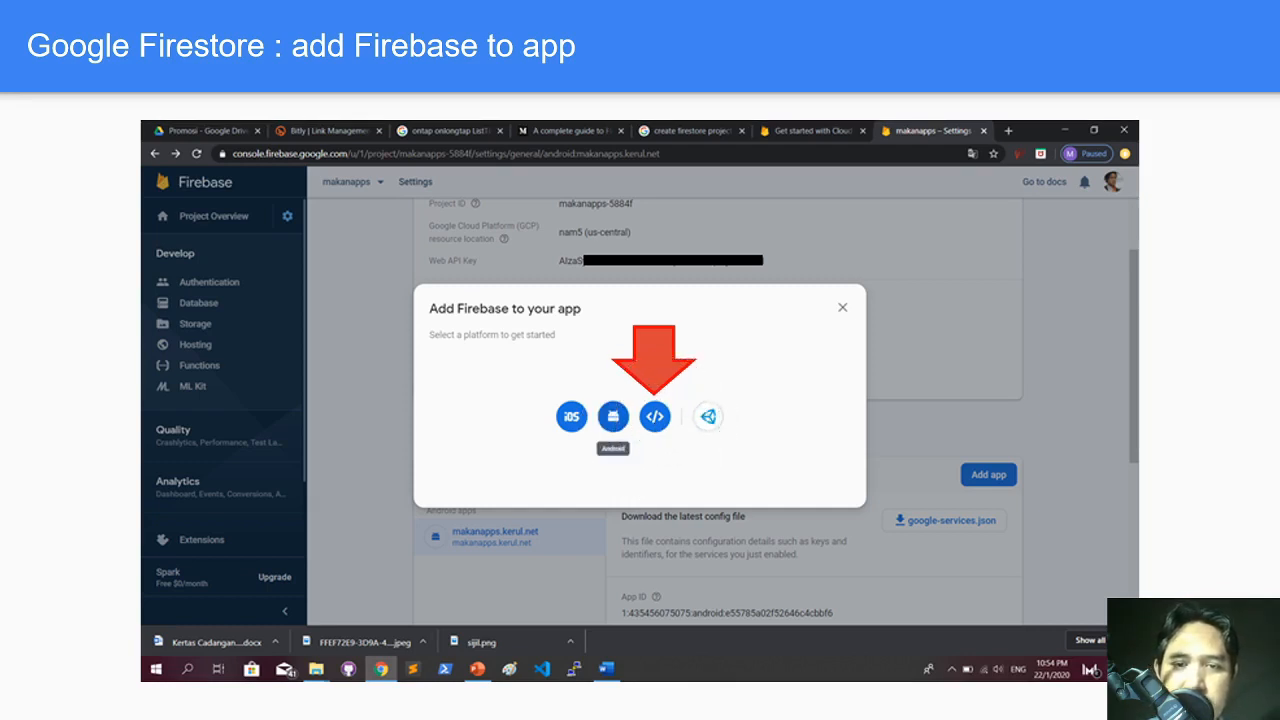
pyautogui.press('ctrl')
pyautogui.press('ctrl')
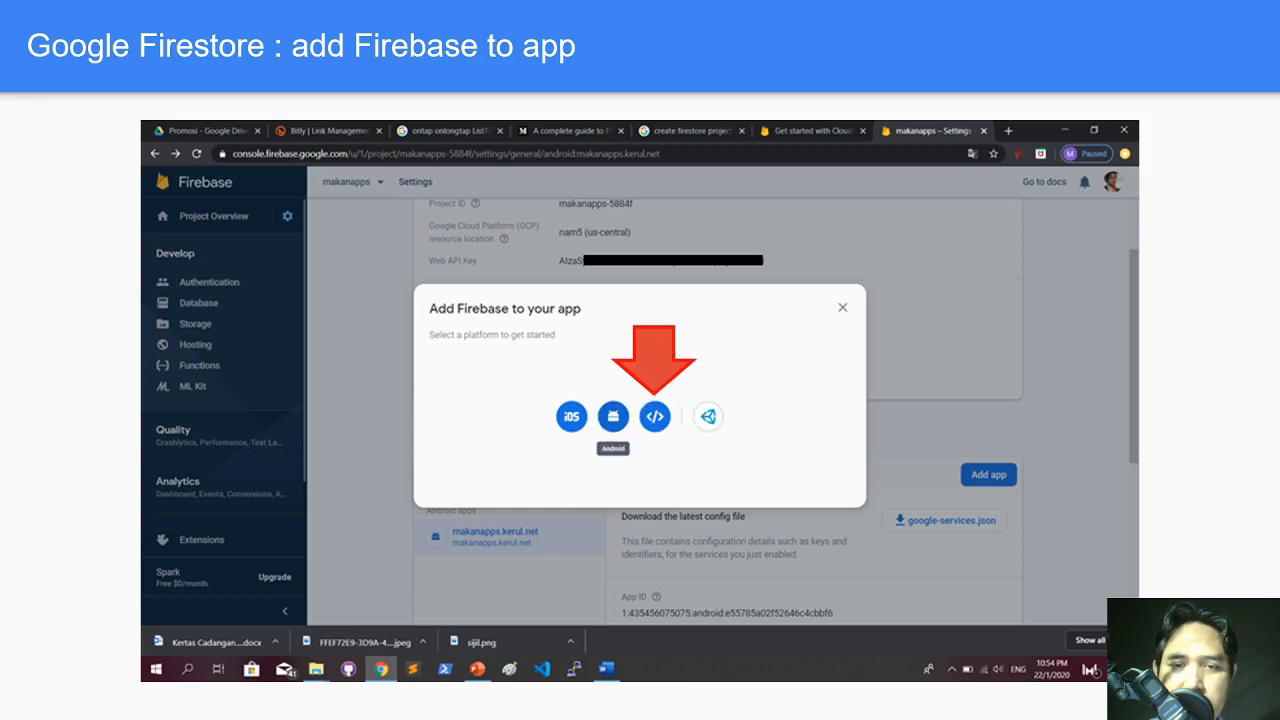
pyautogui.press('ctrl')
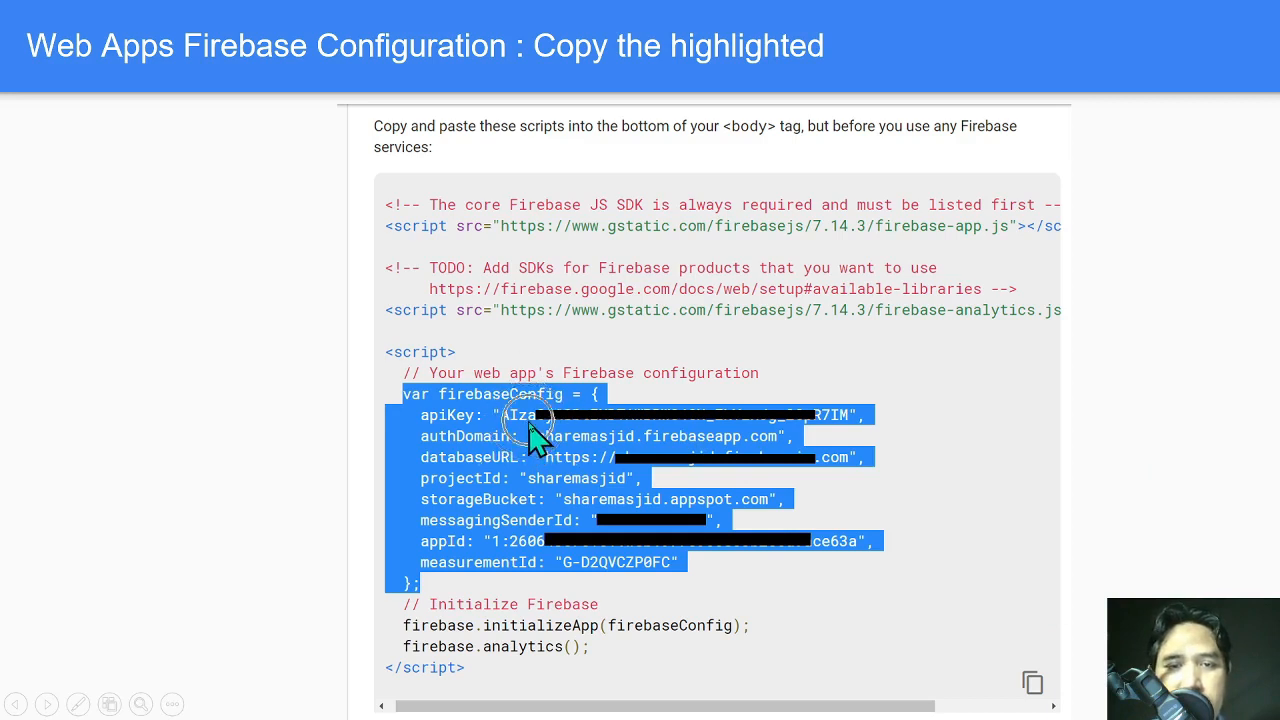
# Flash the pointer locator on the current slide.
pyautogui.press('ctrl')
pyautogui.press('ctrl')
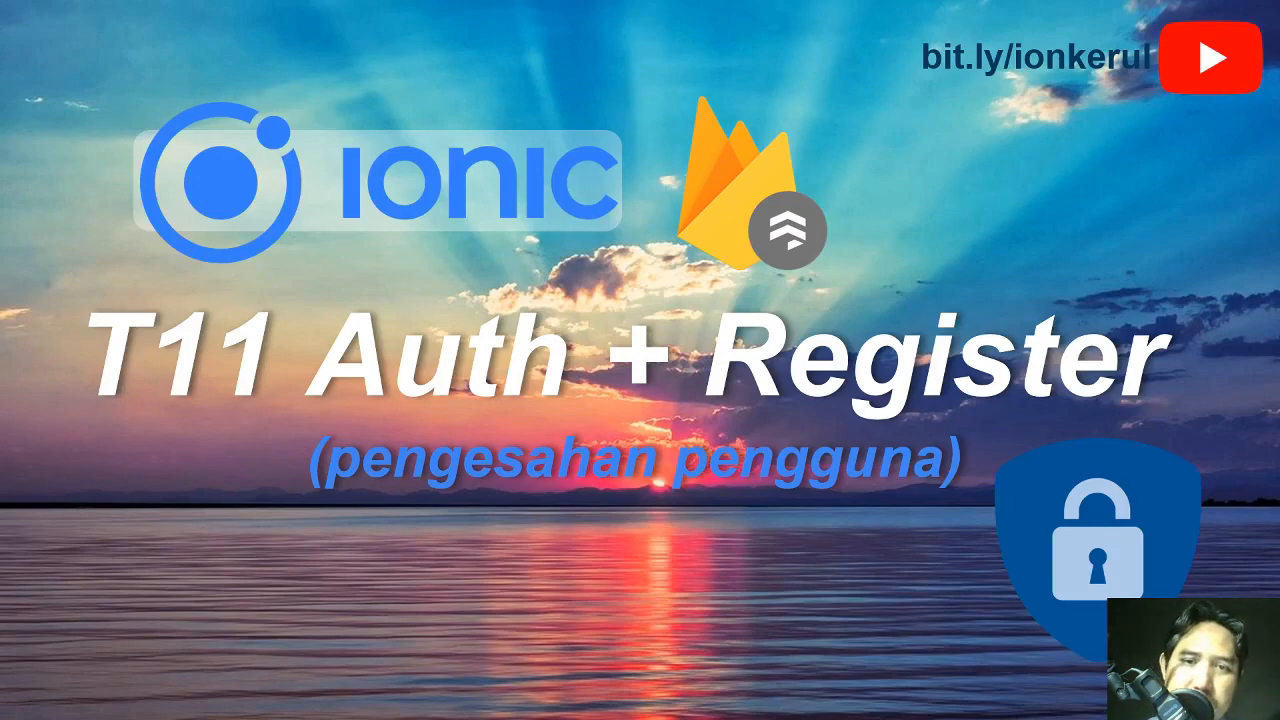
# Switch to the browser and load the corrected console.firebase.google.com address.
pyautogui.press('Escape')
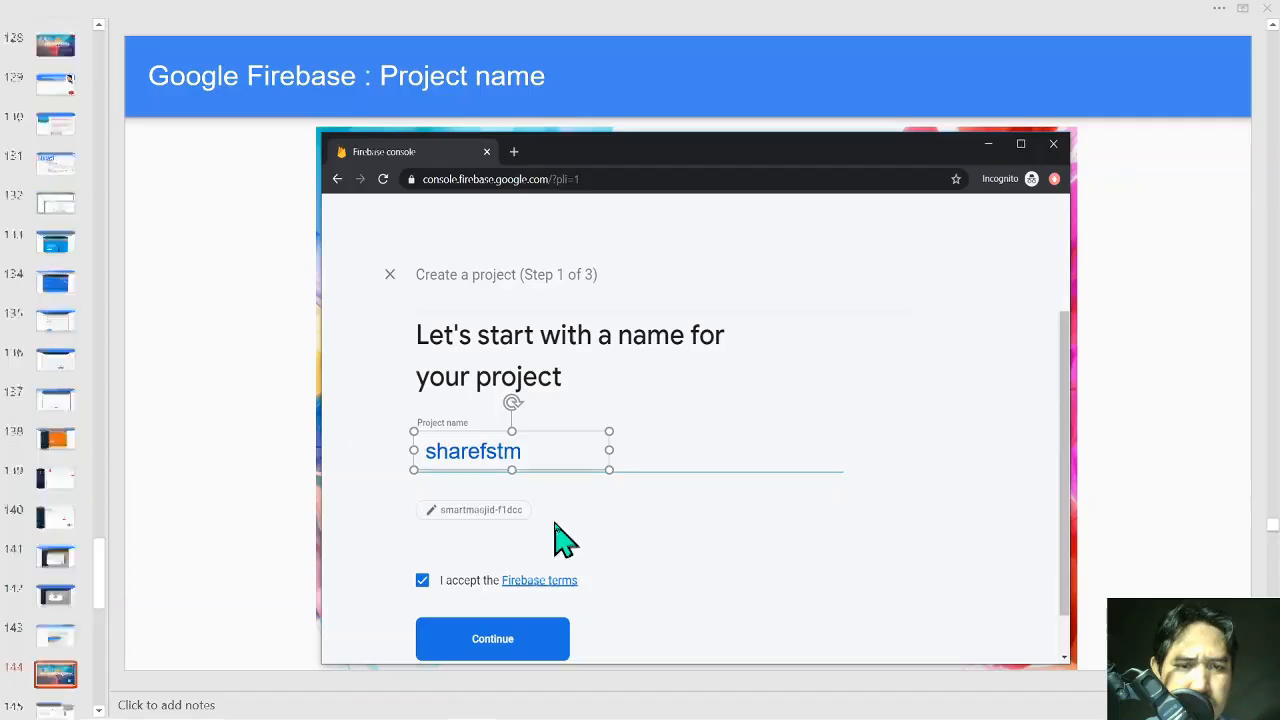
pyautogui.hotkey('alt', 'Tab')
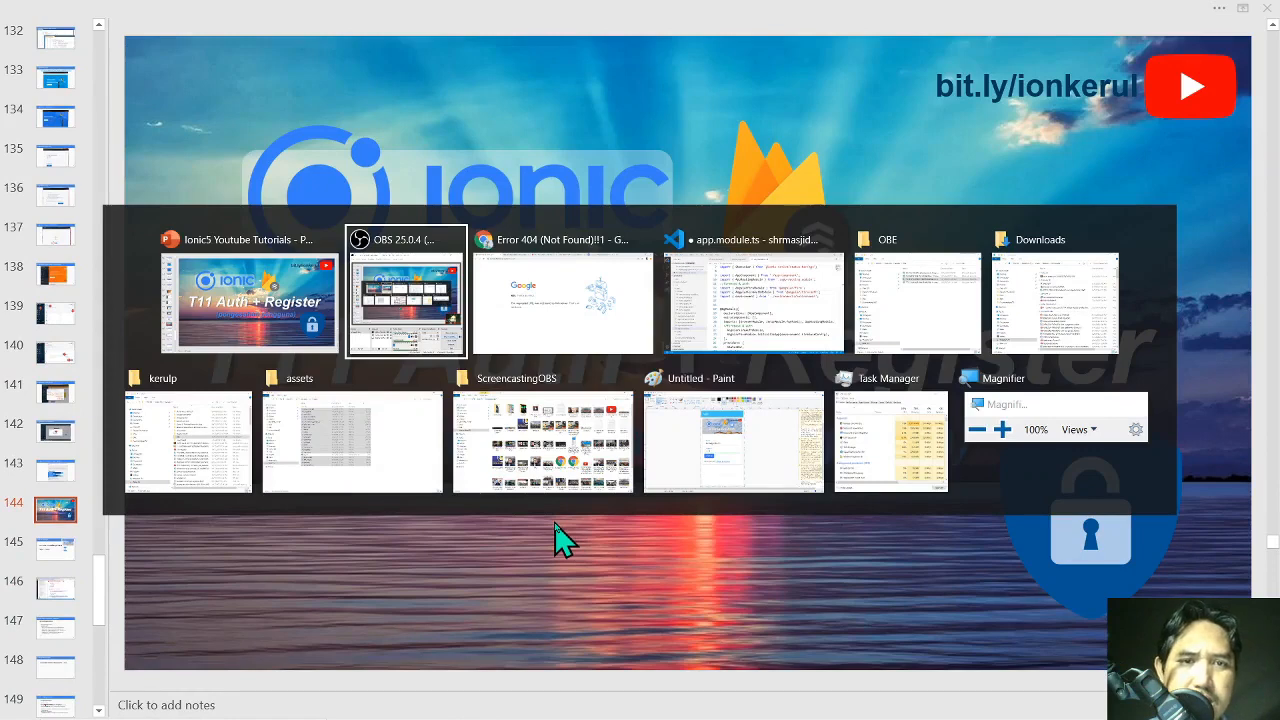
pyautogui.hotkey('alt', 'Tab')
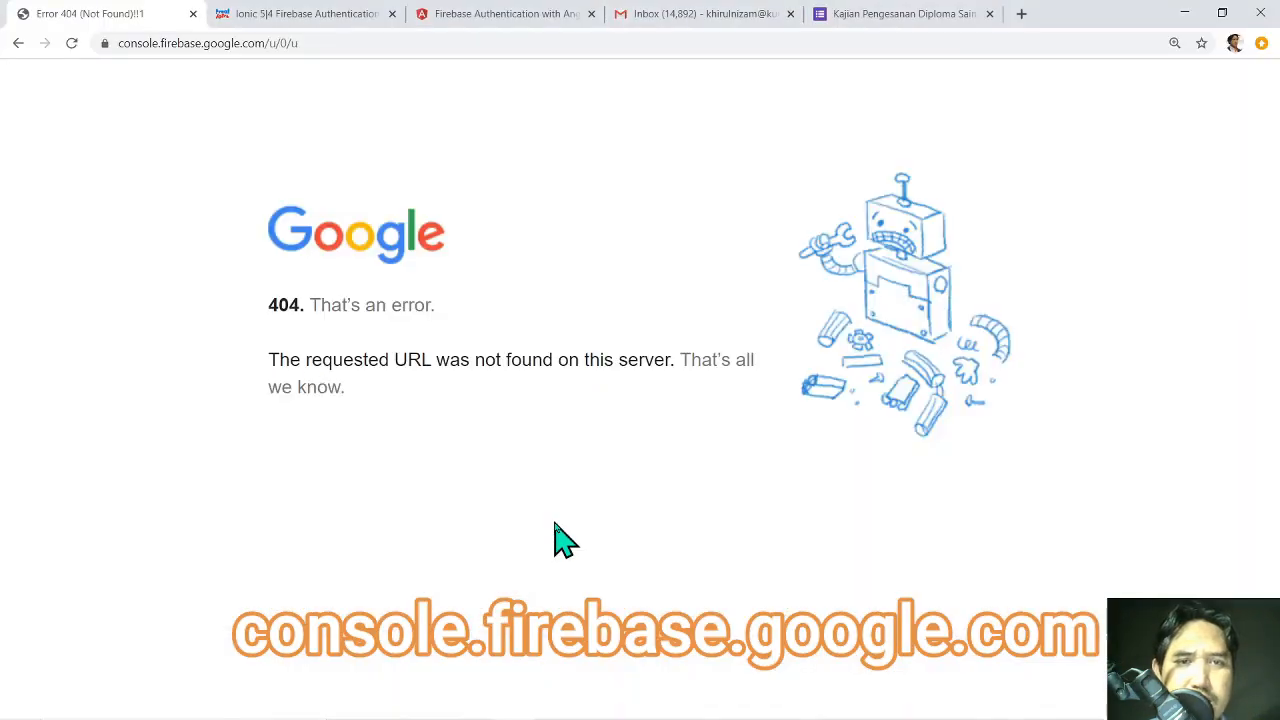
pyautogui.click(280, 46)
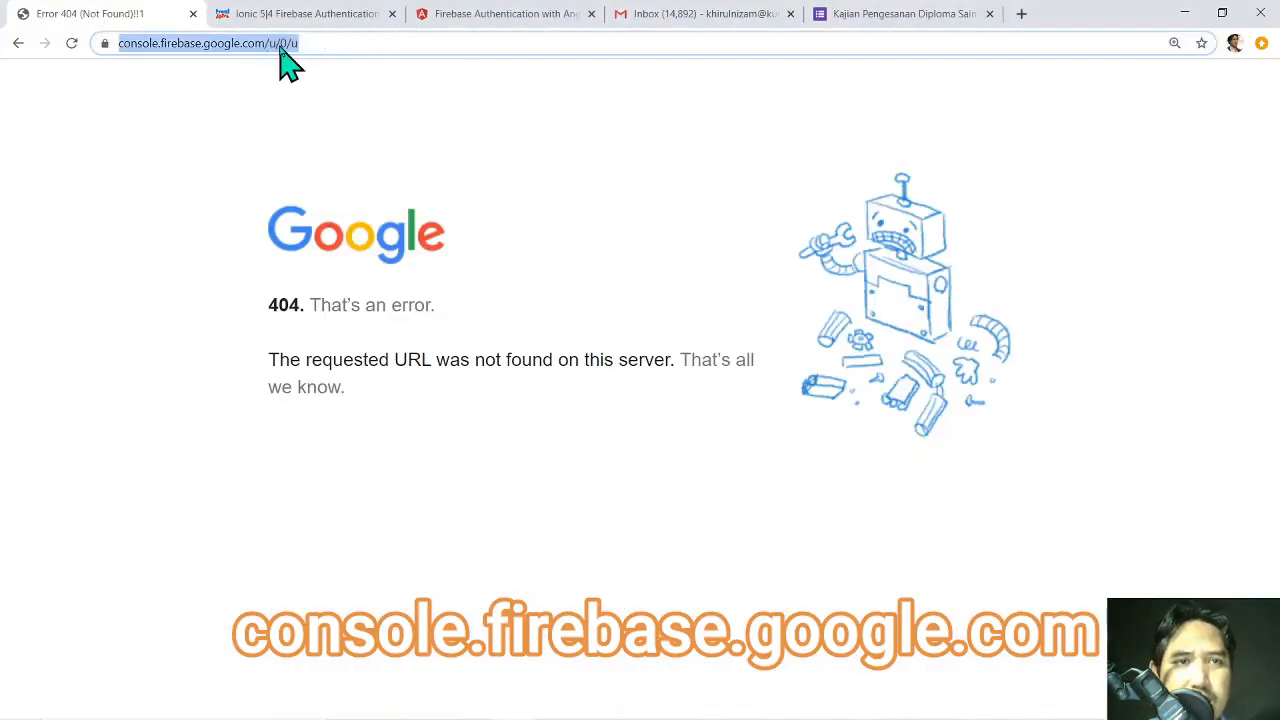
pyautogui.click(276, 47)
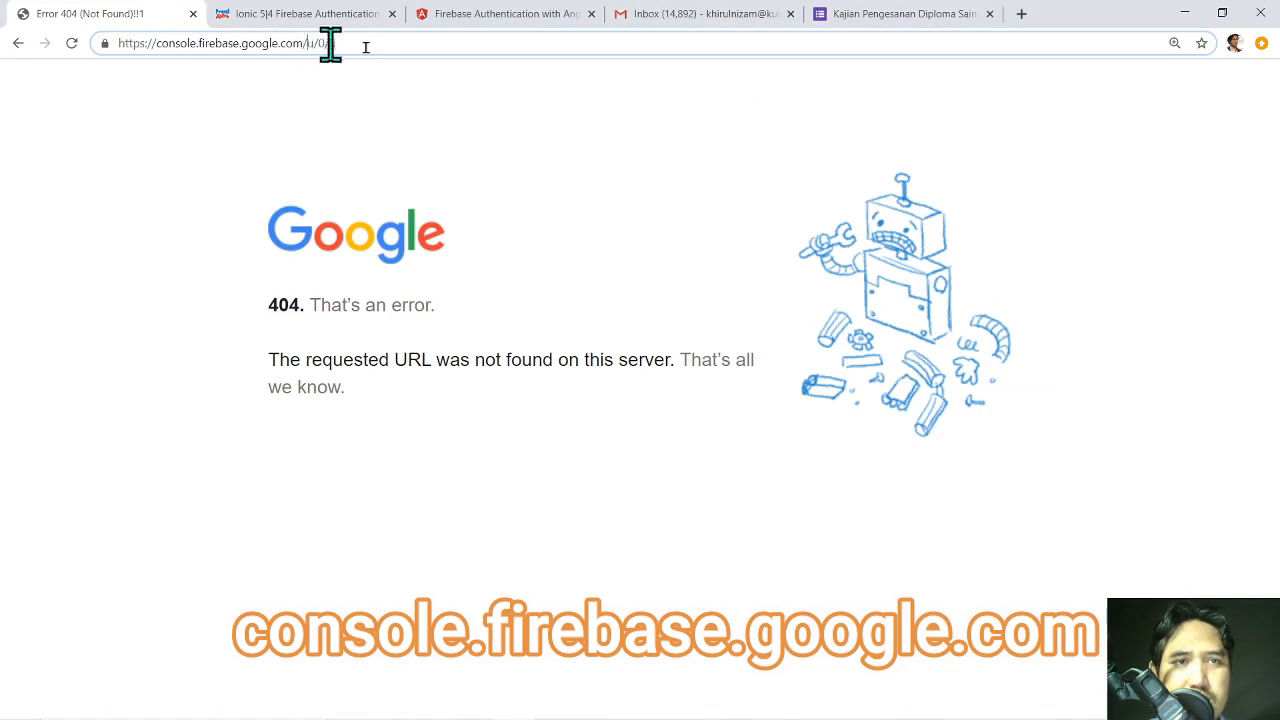
pyautogui.hotkey('shift', 'End')
pyautogui.press('BackSpace')
pyautogui.press('Return')
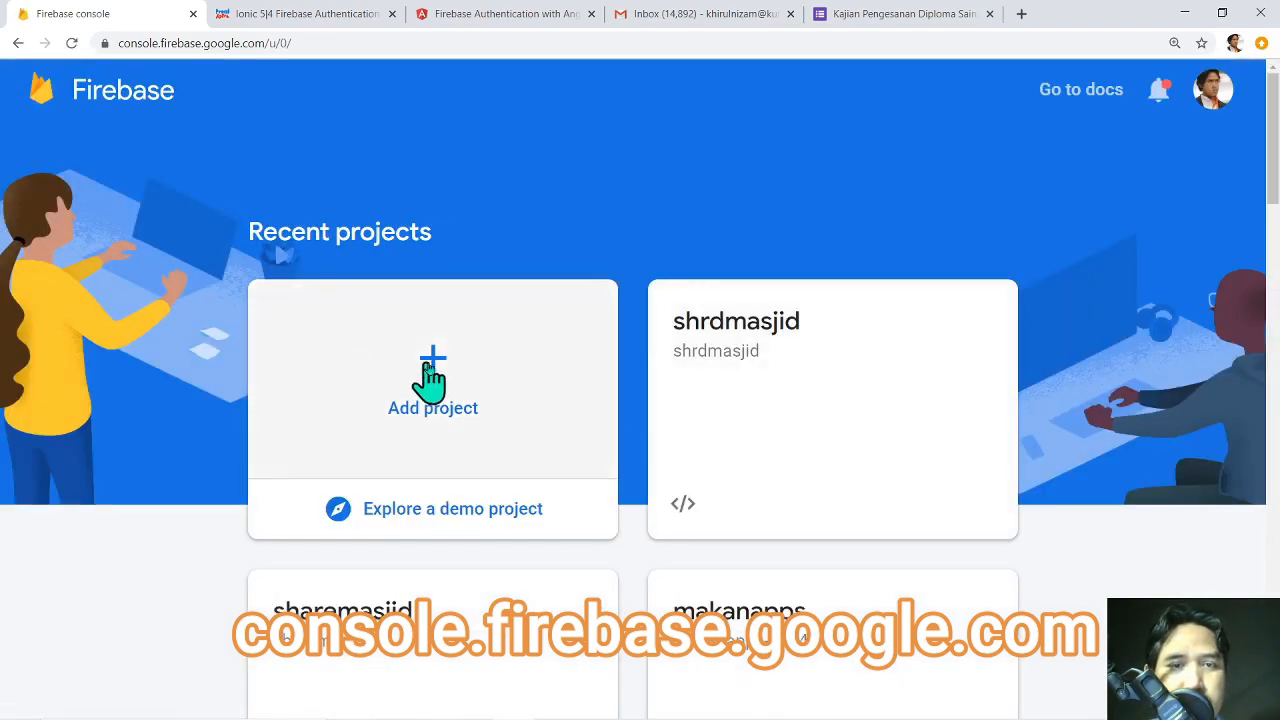
# Start a new Firebase project named 'sharefstm' and continue to the Analytics step.
pyautogui.click(437, 375)
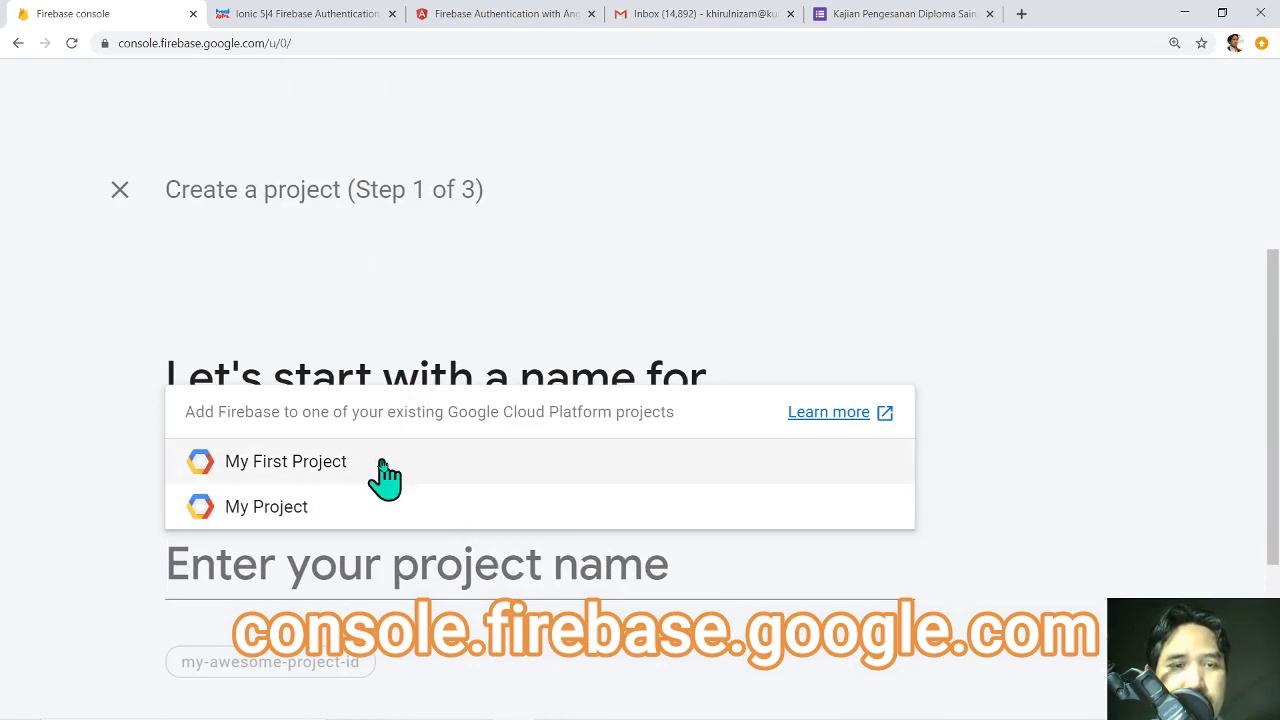
pyautogui.click(393, 407)
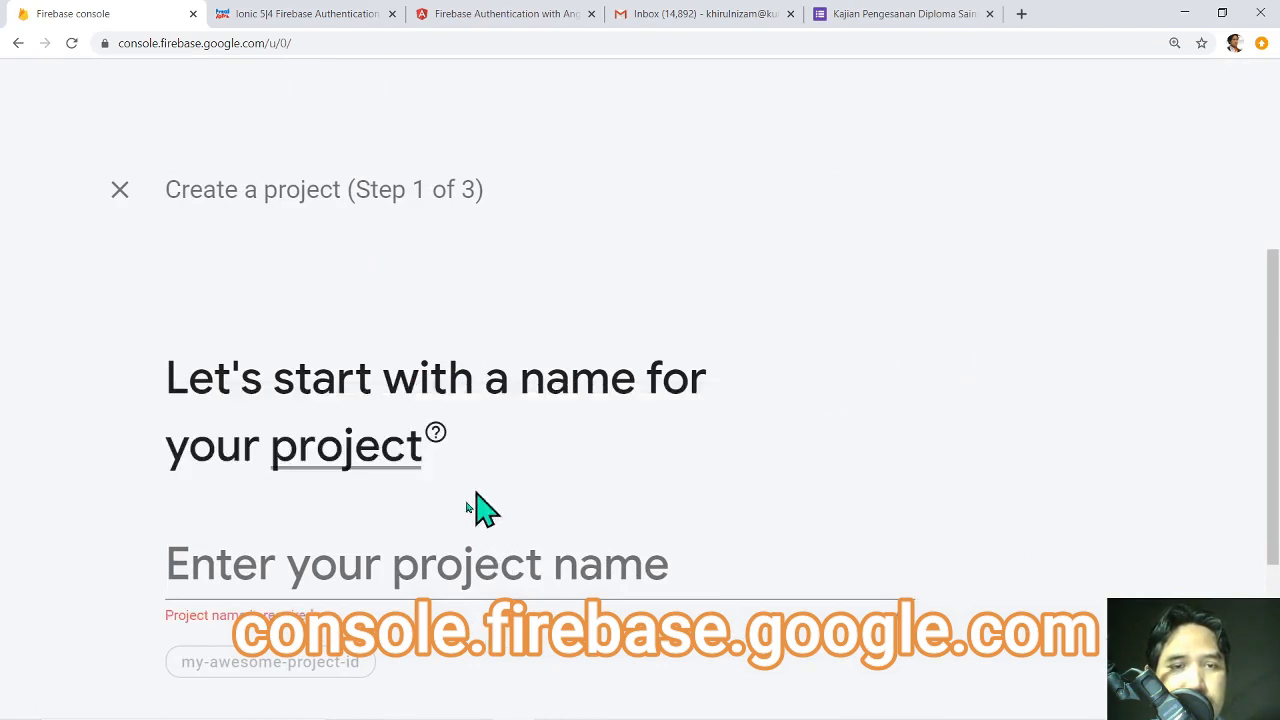
pyautogui.scroll(-1, 450, 545)
pyautogui.click(472, 484)
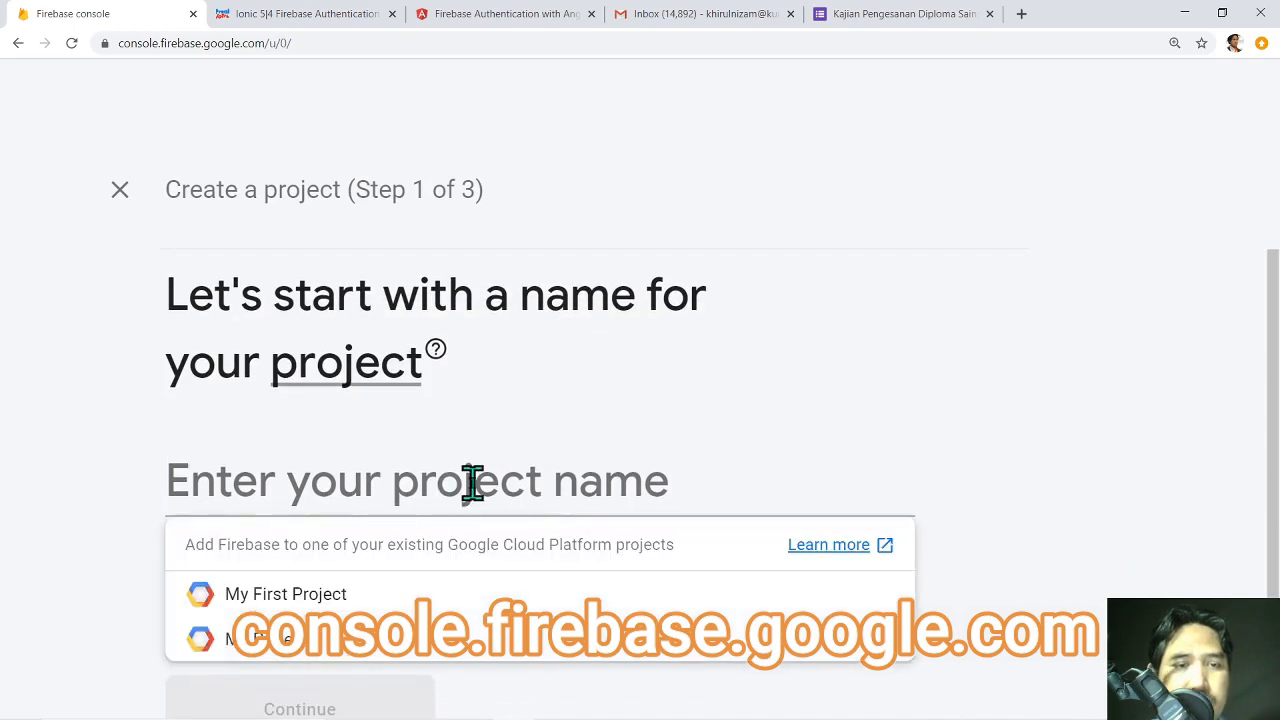
pyautogui.write('shar')
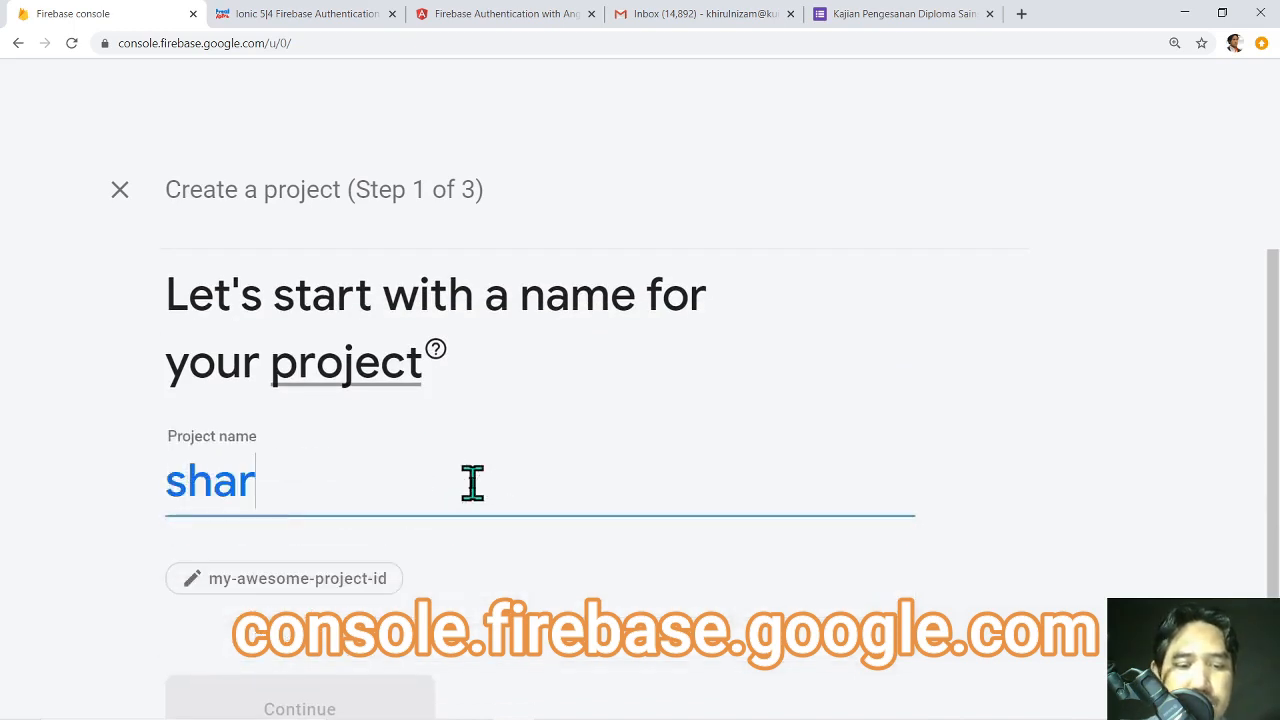
pyautogui.write('efstm')
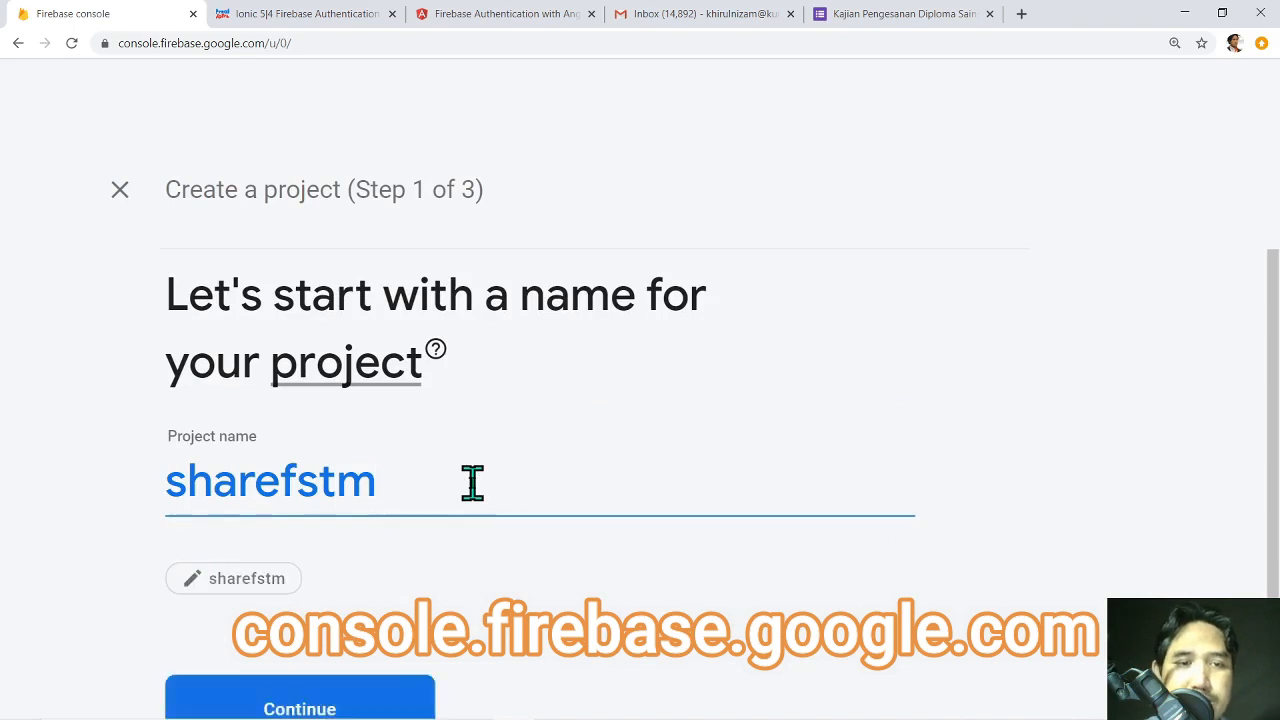
pyautogui.doubleClick(283, 480)
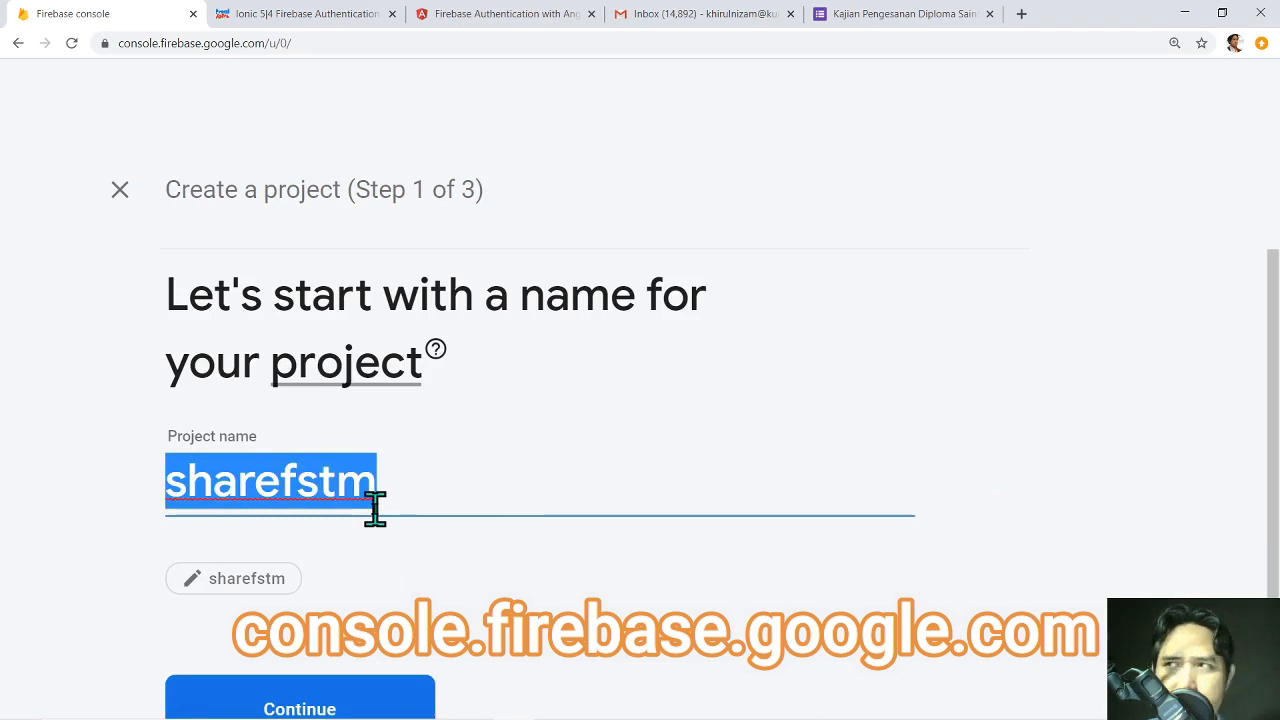
pyautogui.click(1272, 393)
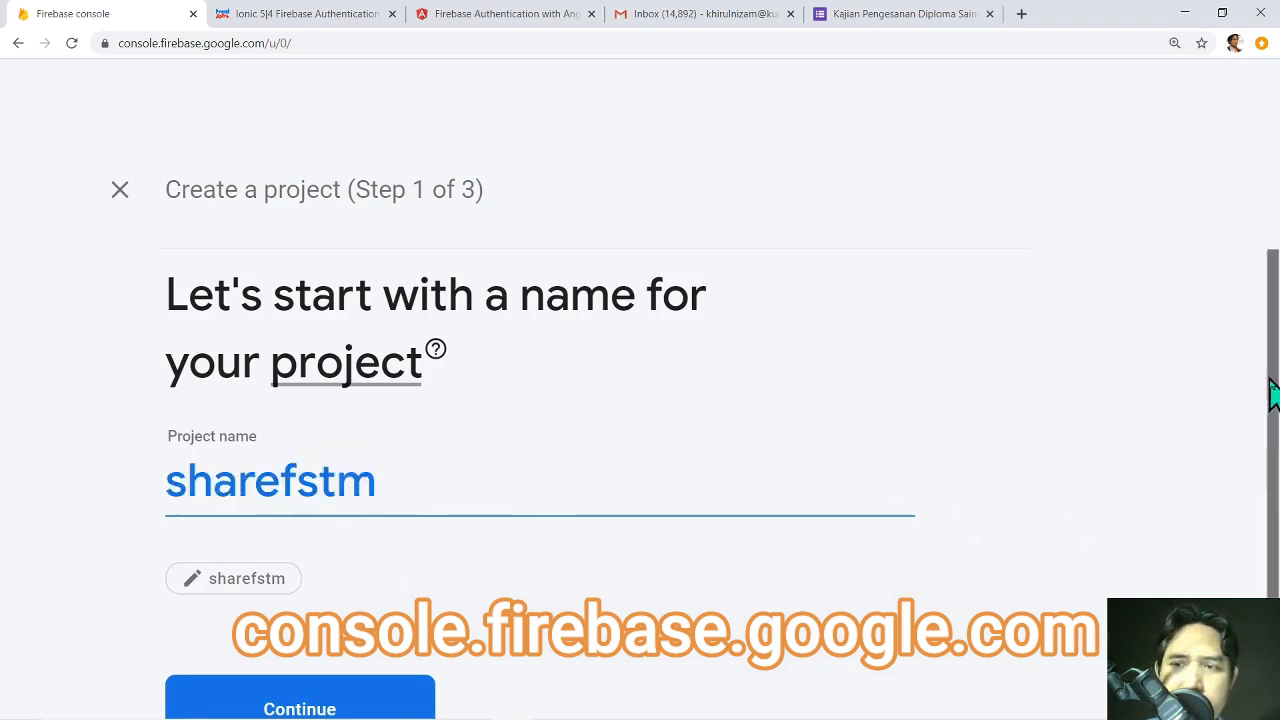
pyautogui.moveTo(1270, 382); pyautogui.dragTo(1274, 462)
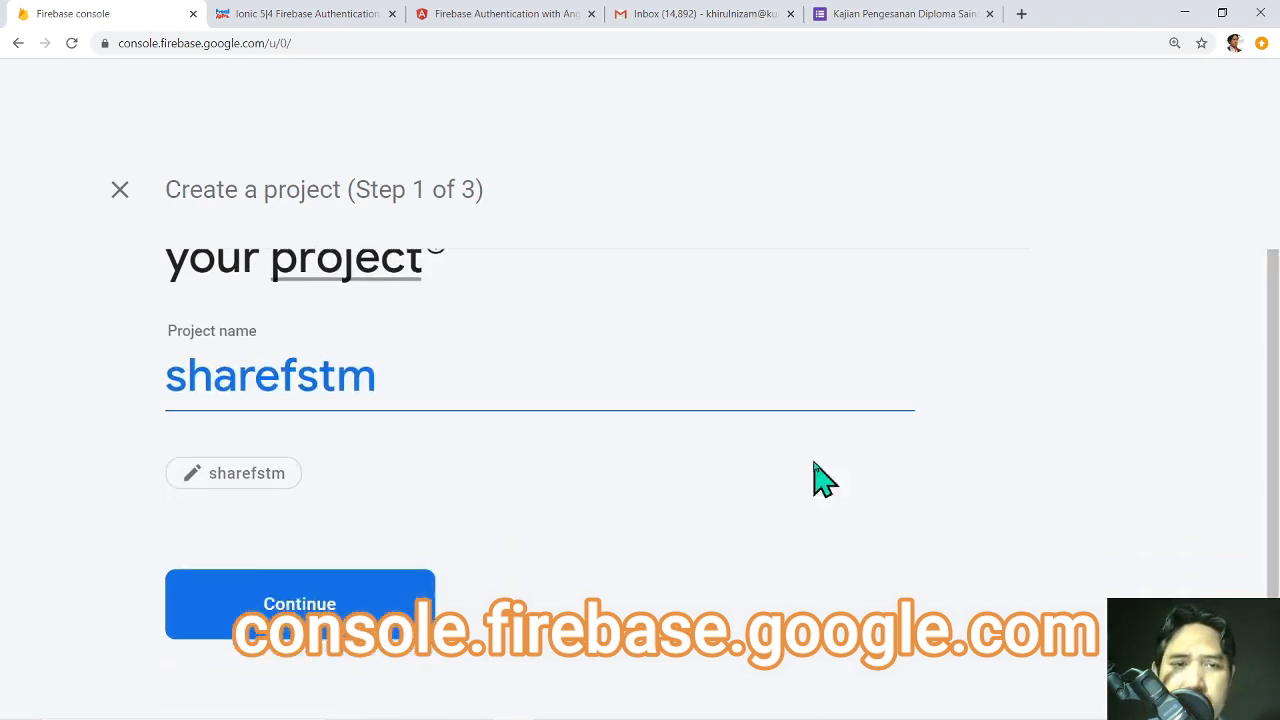
pyautogui.click(378, 603)
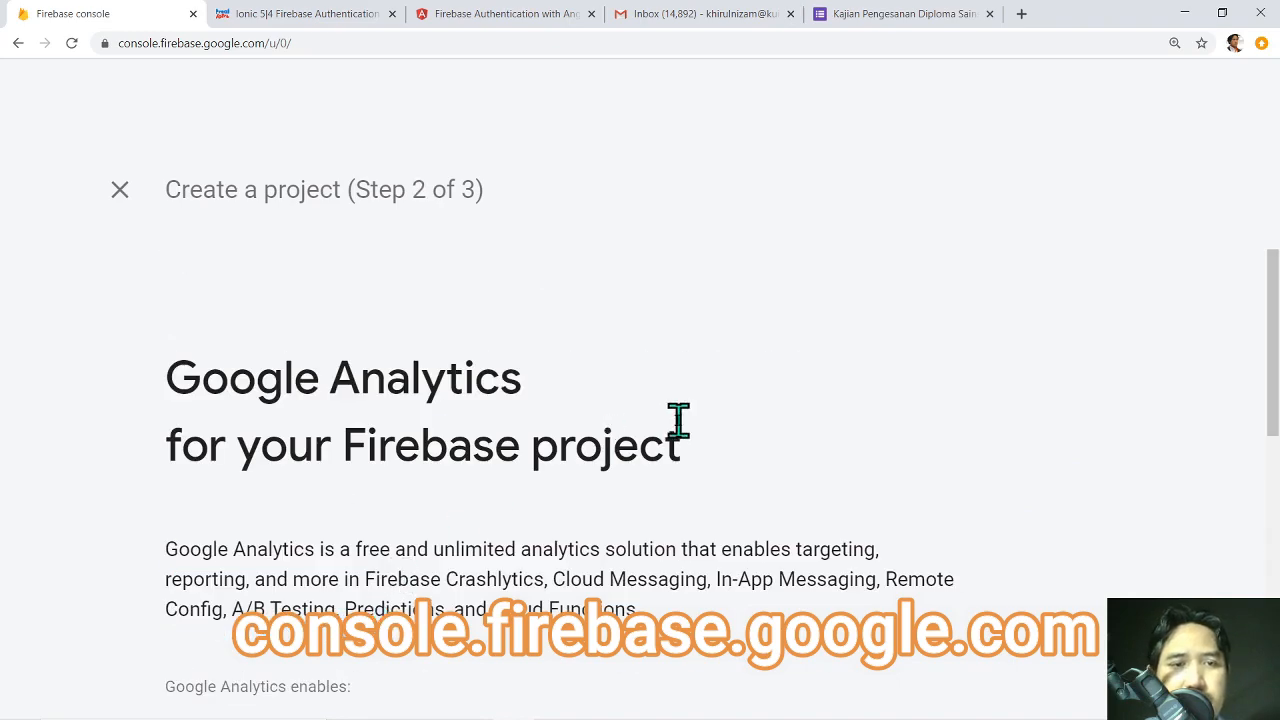
# Keep Google Analytics on with 'Default Account for Firebase' and create the sharefstm project.
pyautogui.scroll(-4, 677, 423)
pyautogui.scroll(-1, 677, 423)
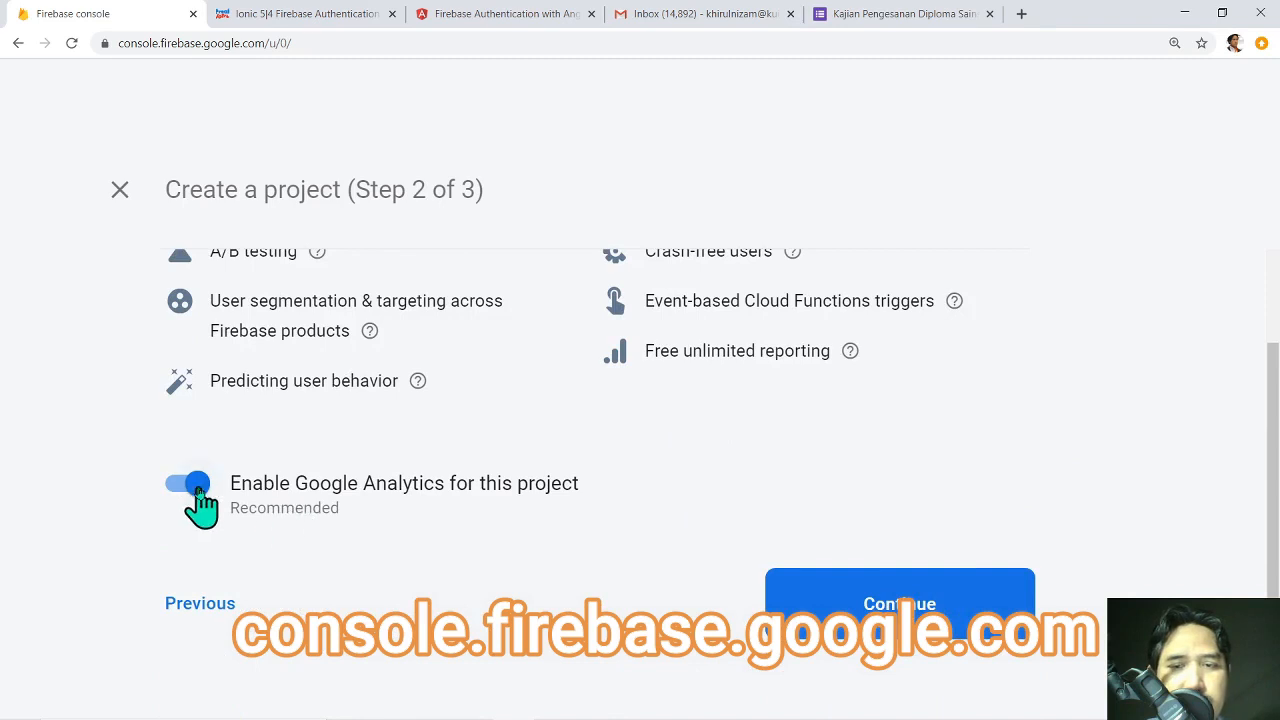
pyautogui.click(920, 625)
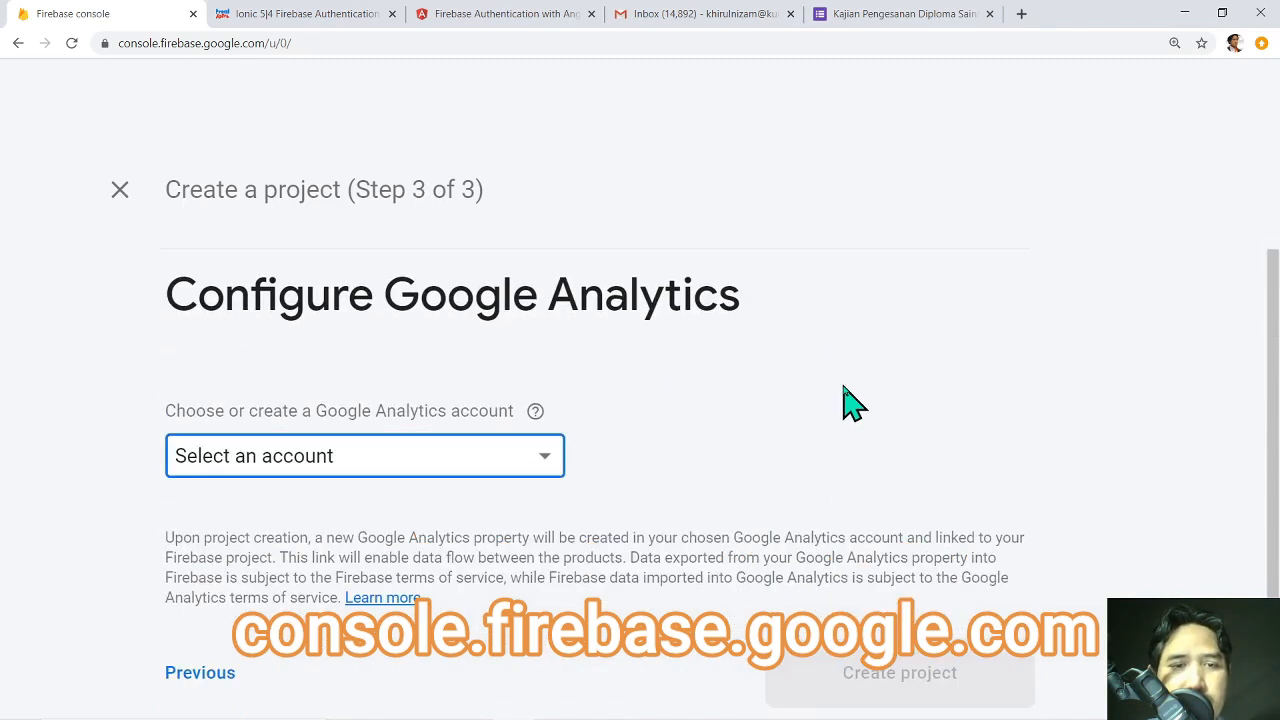
pyautogui.click(543, 458)
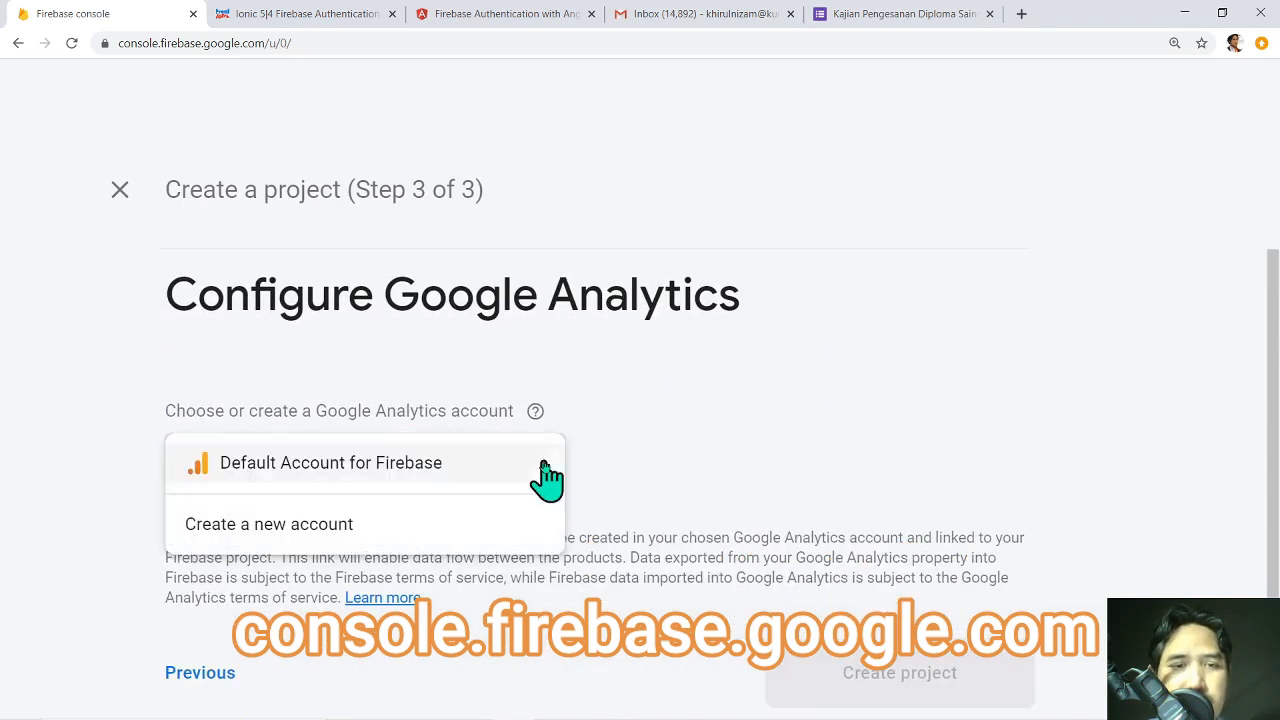
pyautogui.click(447, 482)
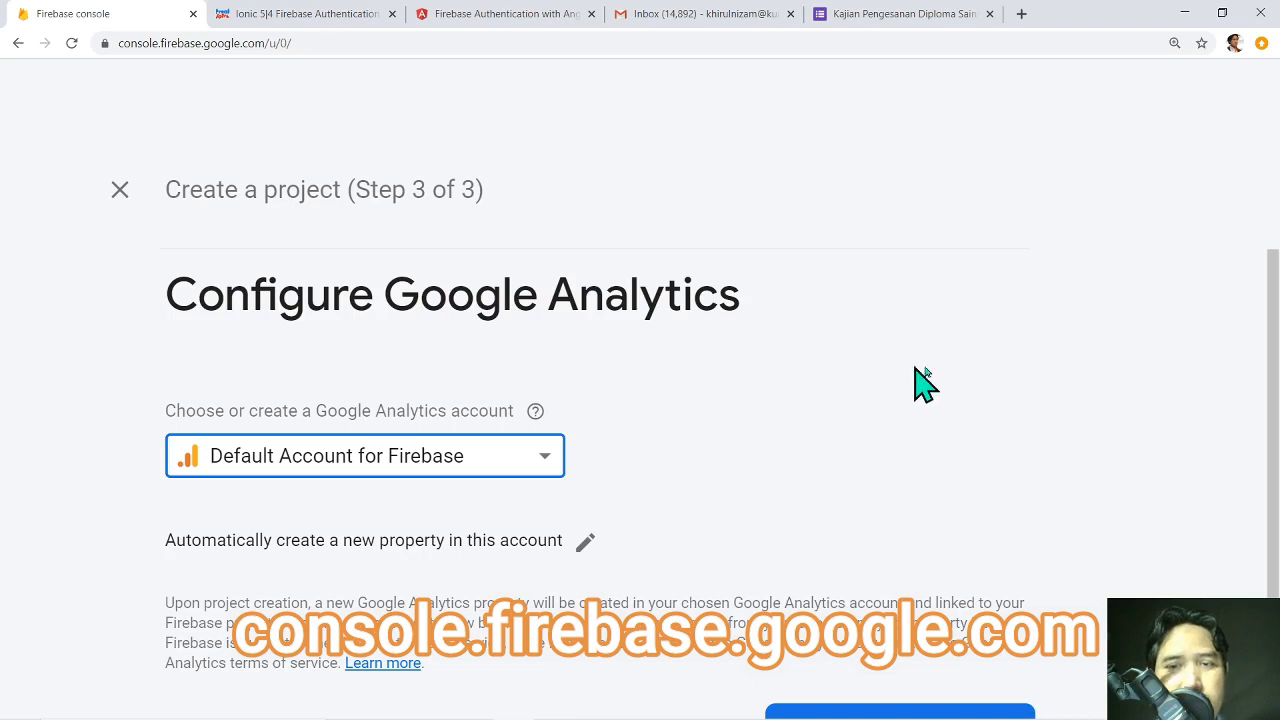
pyautogui.scroll(-2, 1275, 395)
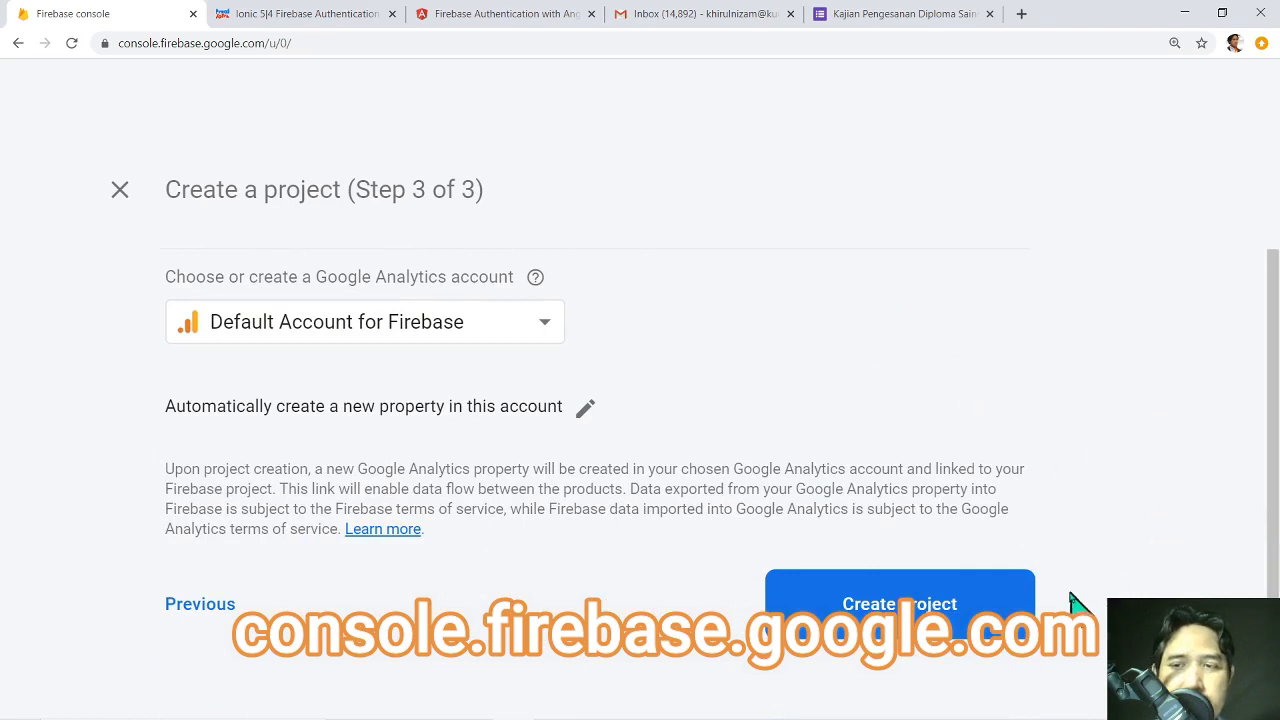
pyautogui.click(955, 628)
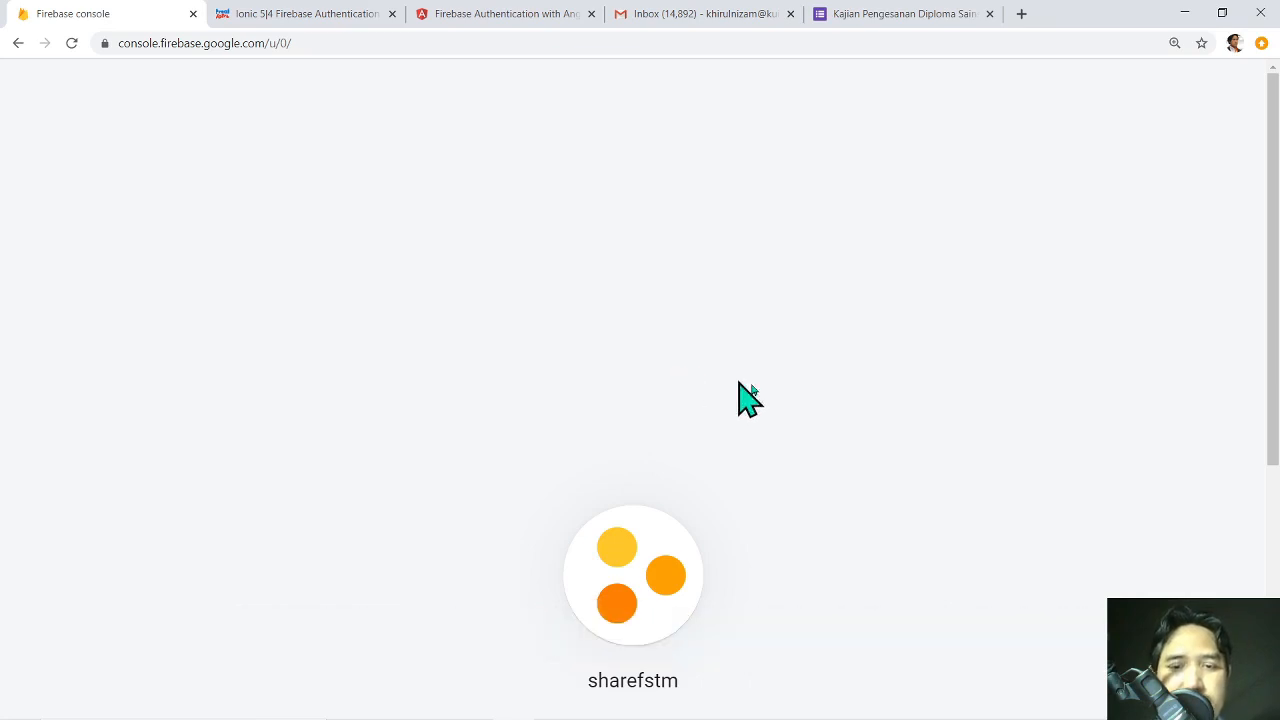
pyautogui.click(637, 441)
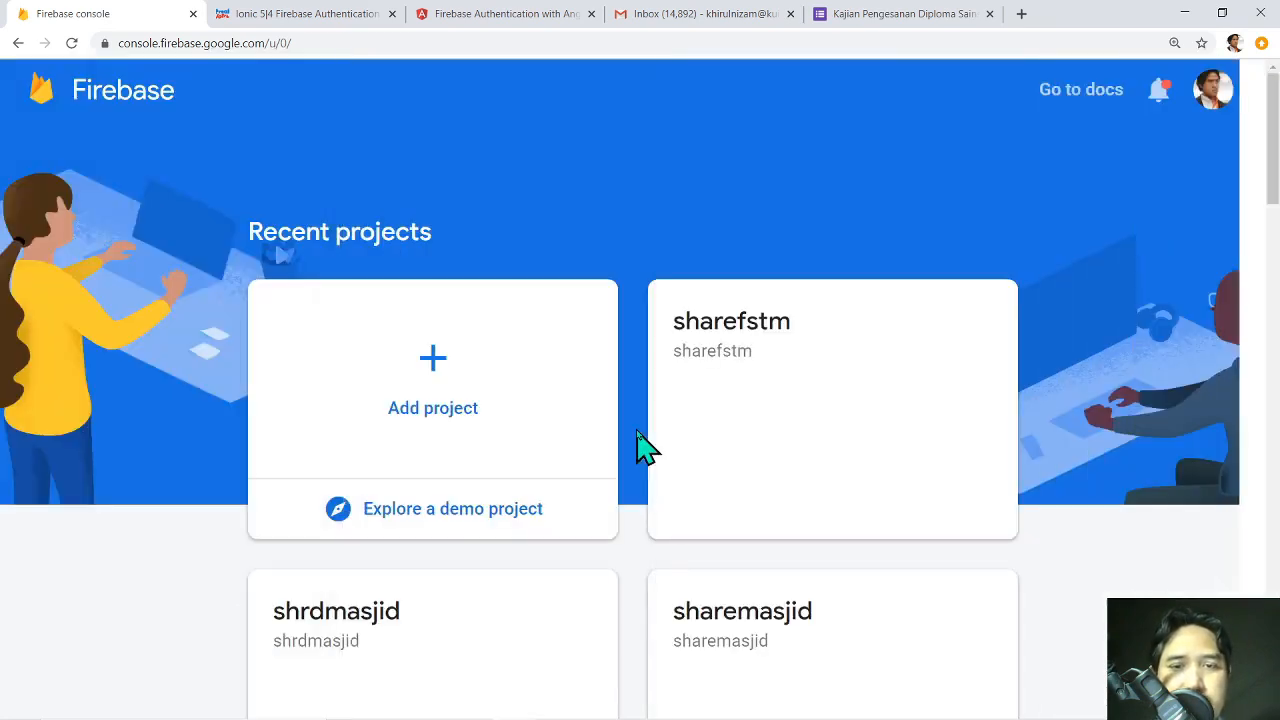
pyautogui.click(884, 362)
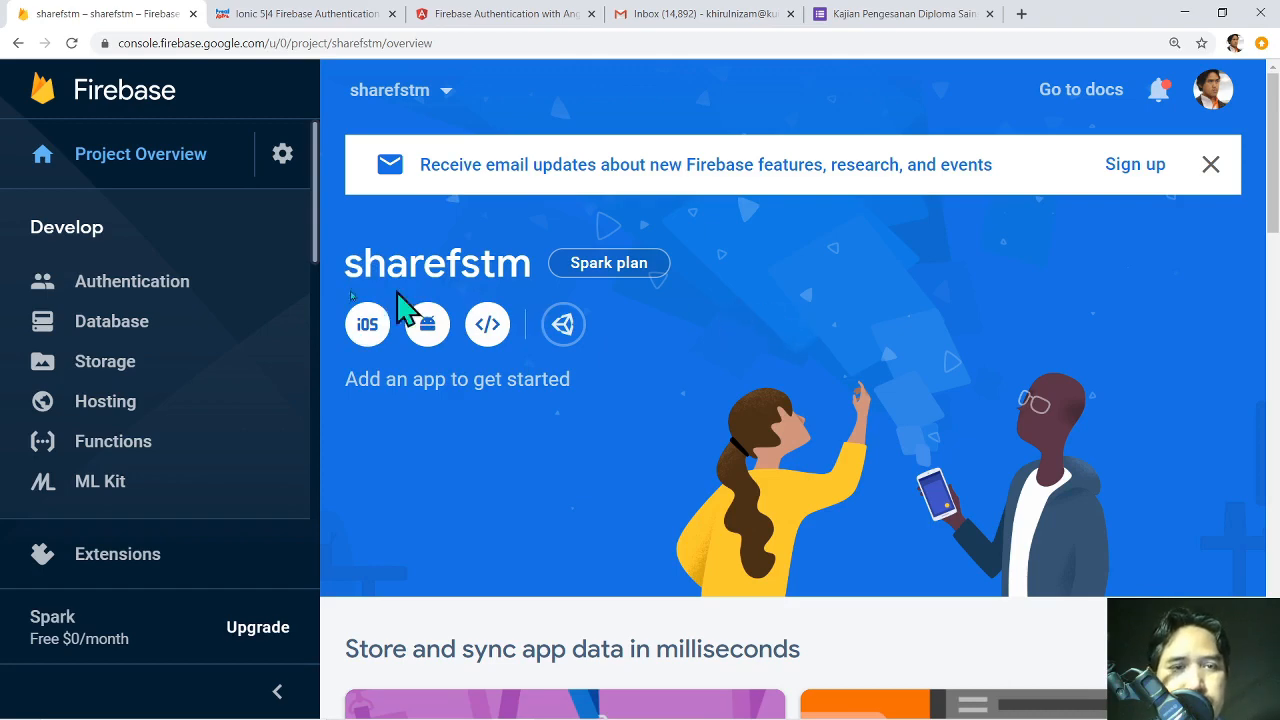
pyautogui.scroll(-3, 818, 330)
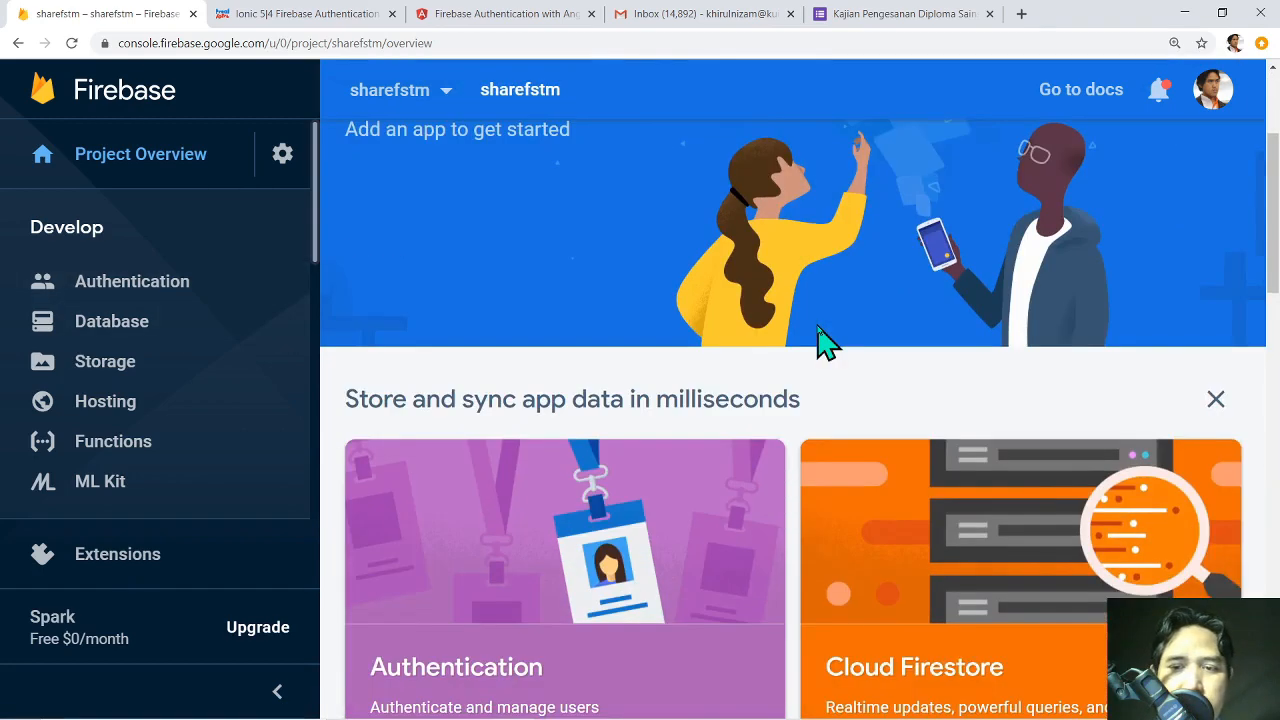
pyautogui.scroll(-1, 818, 340)
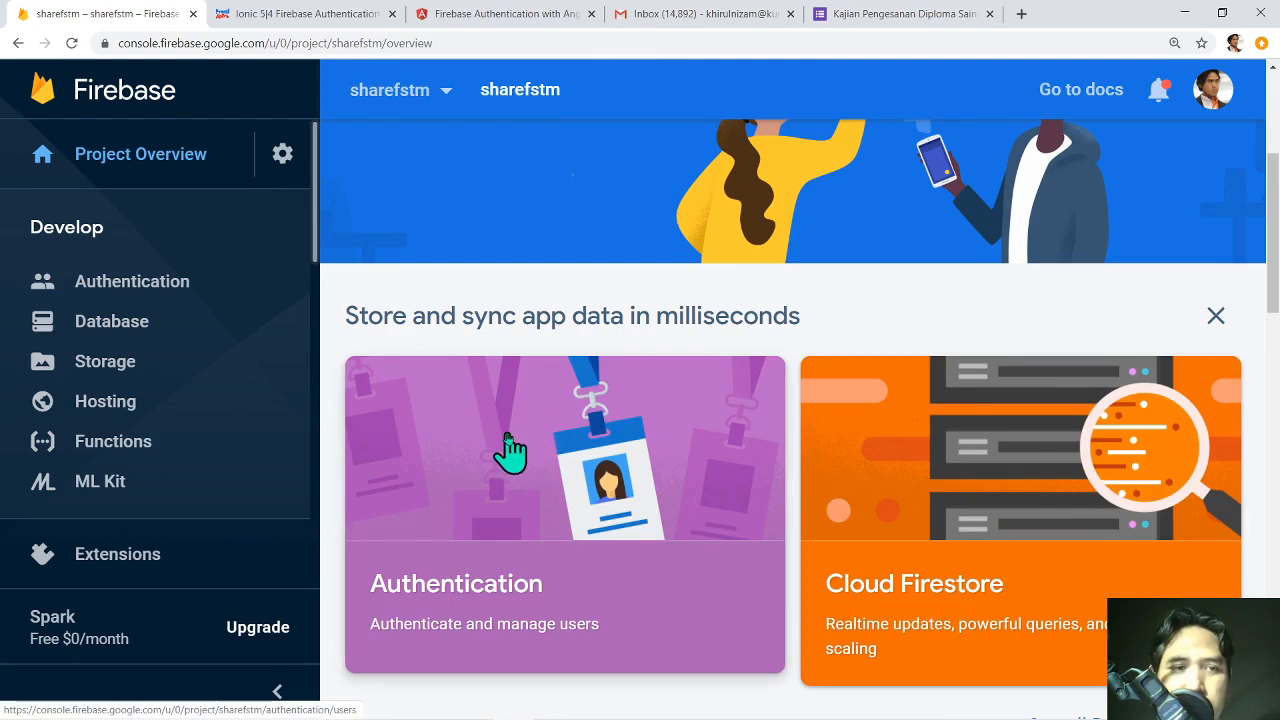
# Open the Authentication section and bring up its list of sign-in providers.
pyautogui.click(177, 284)
pyautogui.press('ctrl')
pyautogui.press('ctrl')
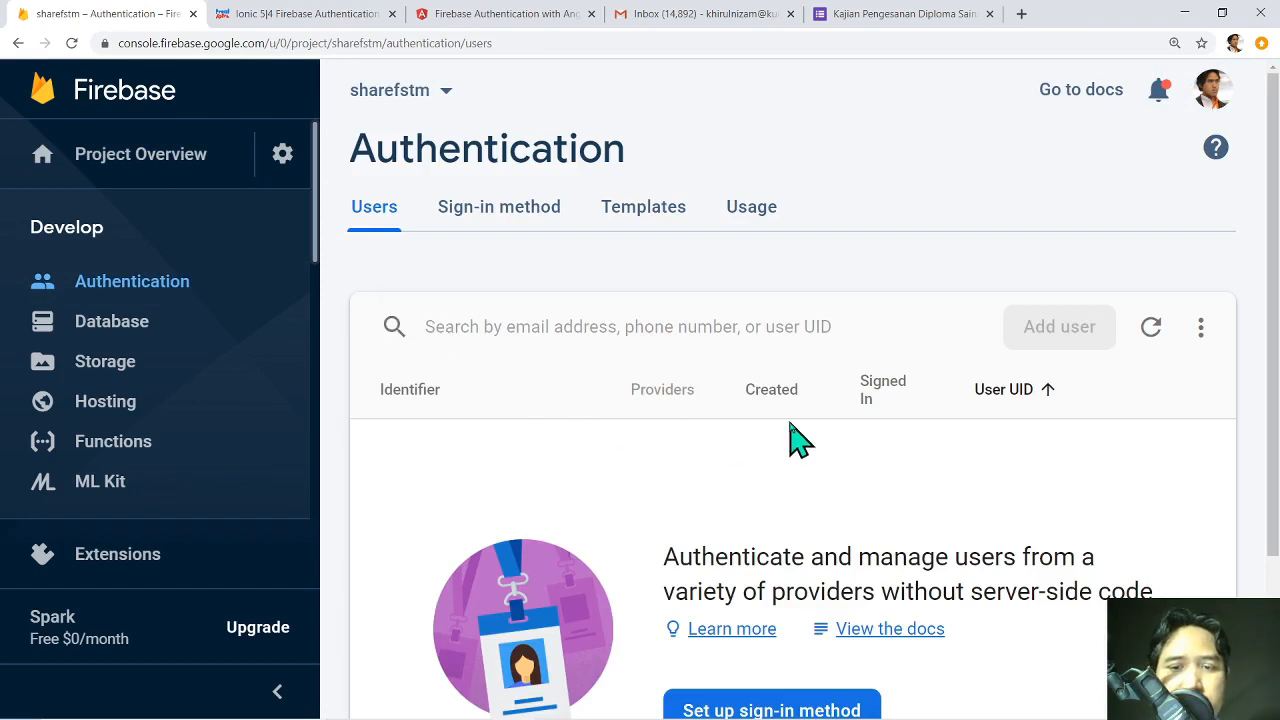
pyautogui.scroll(-1, 794, 440)
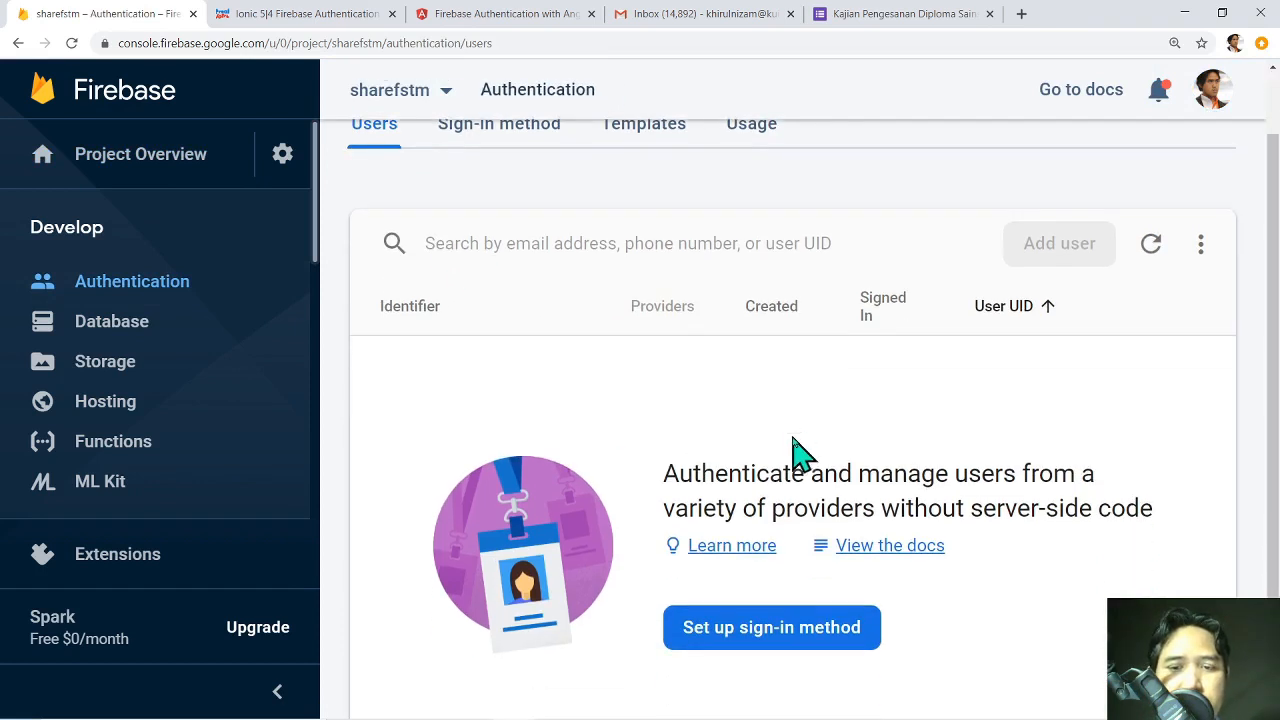
pyautogui.click(808, 640)
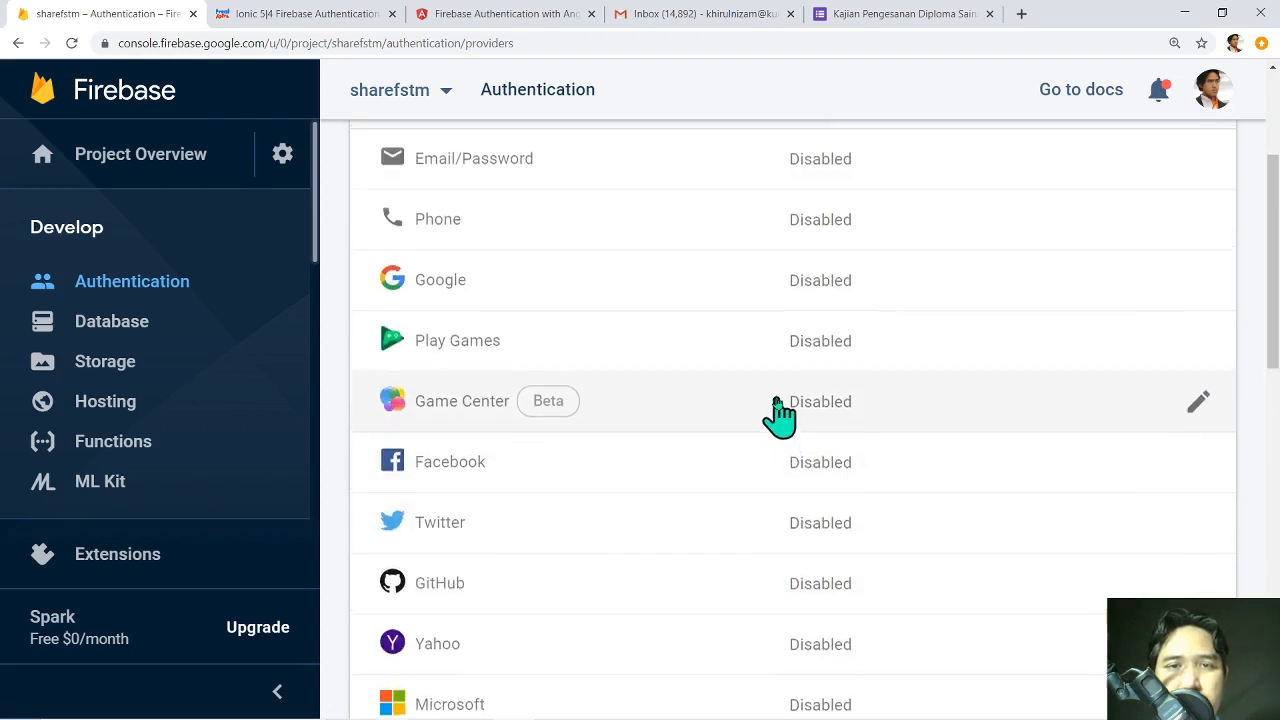
pyautogui.scroll(1, 778, 416)
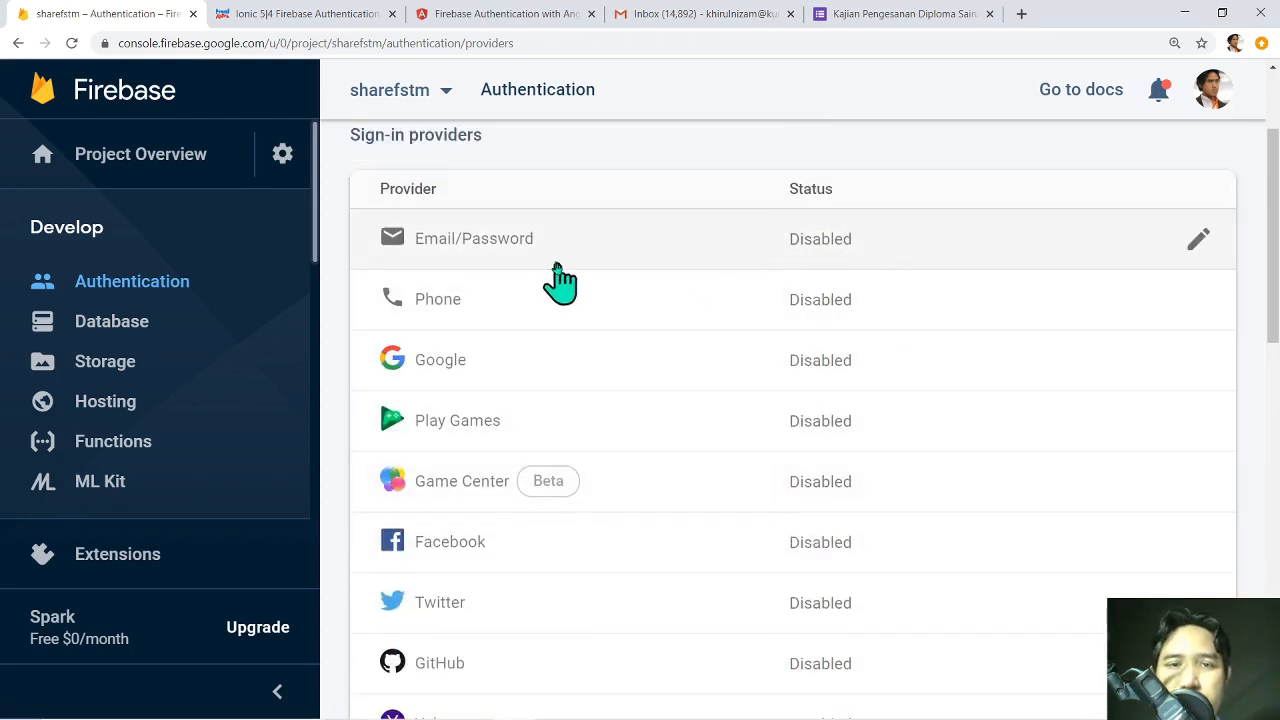
# Enable the Email/Password sign-in provider and save it.
pyautogui.click(538, 258)
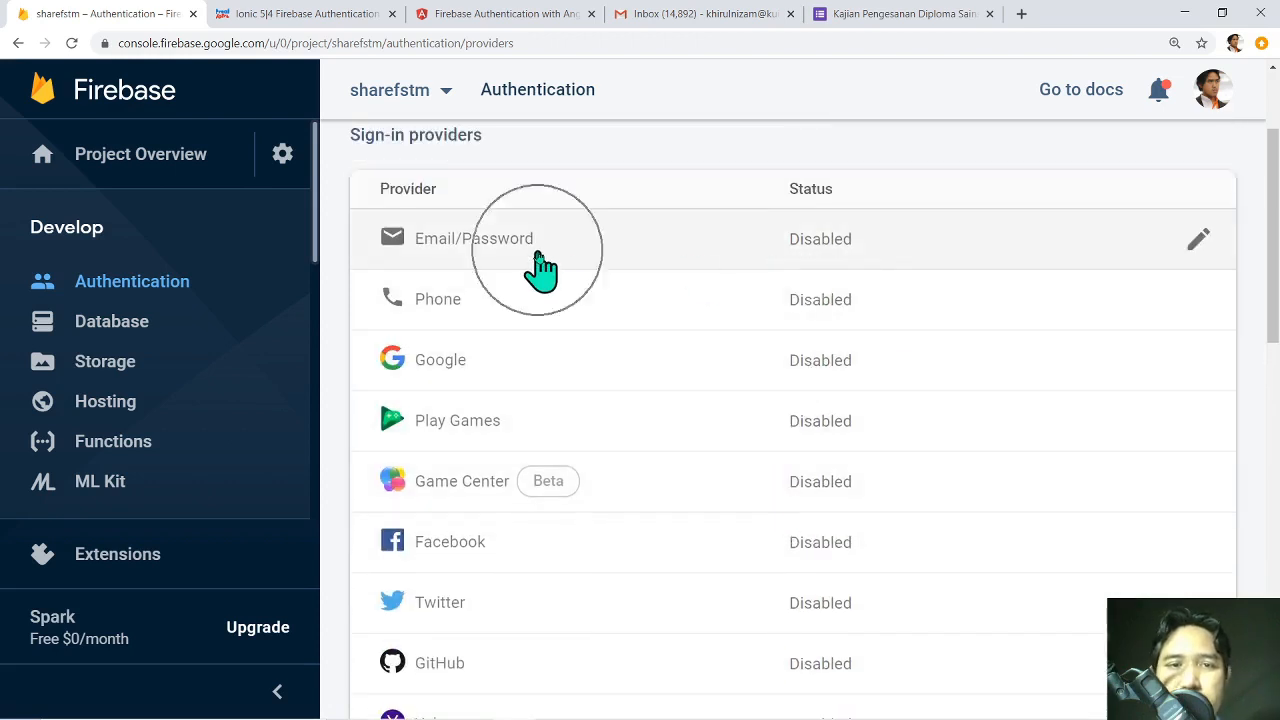
pyautogui.click(1200, 242)
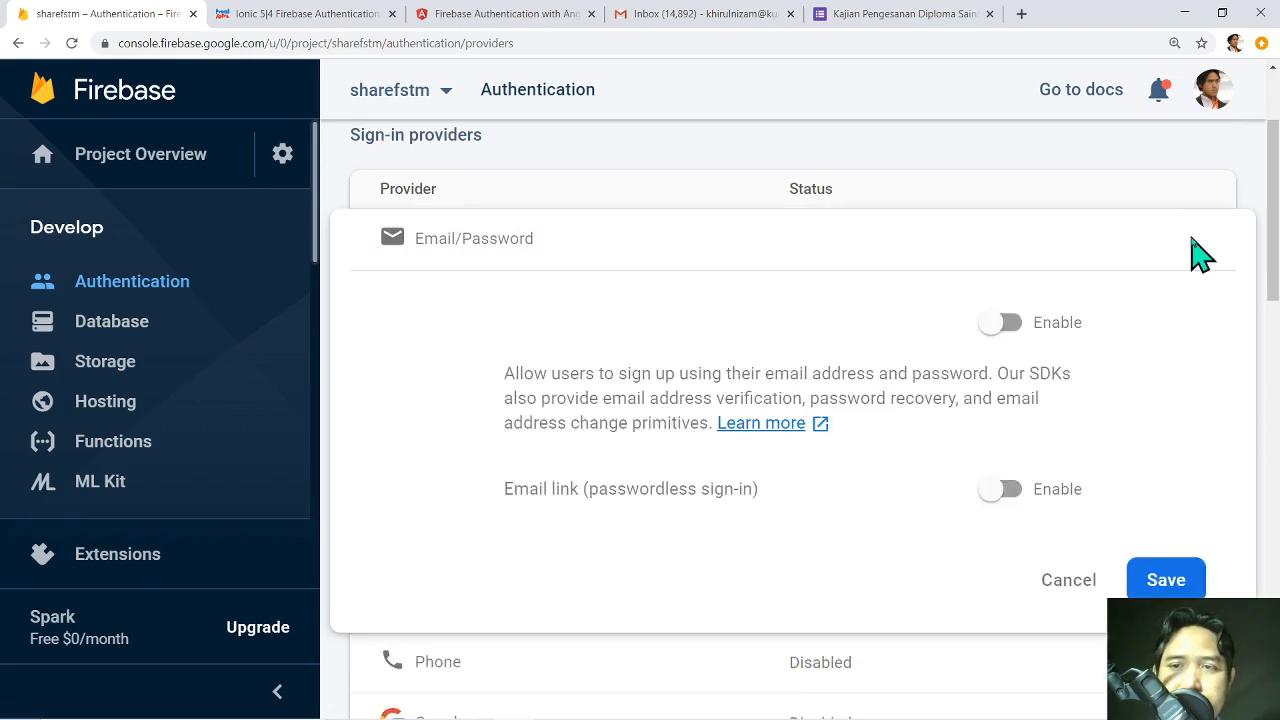
pyautogui.click(1007, 326)
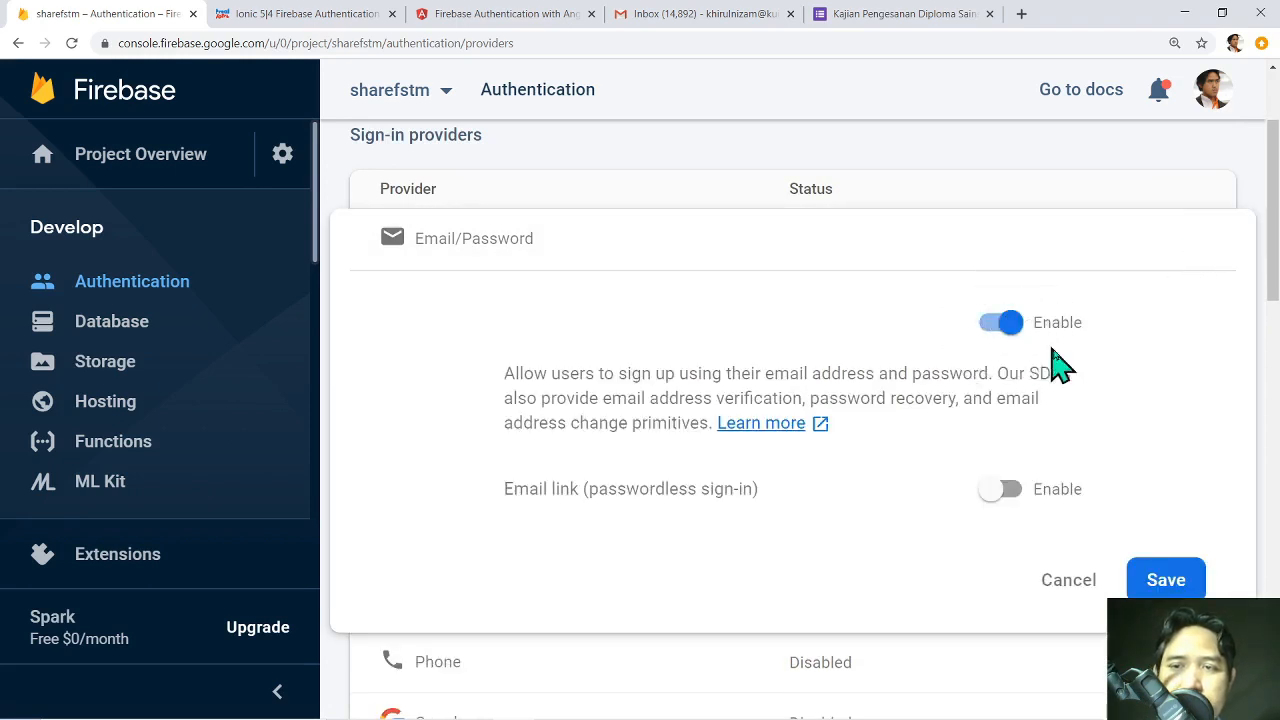
pyautogui.click(1163, 582)
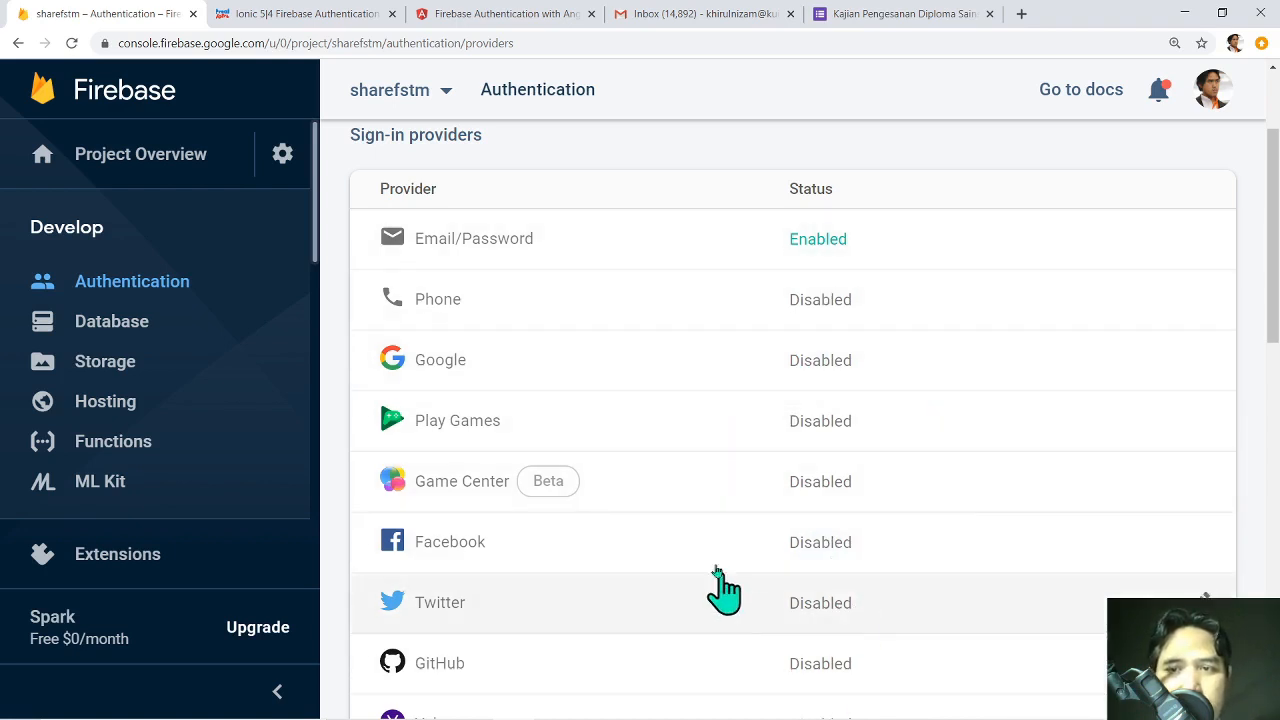
pyautogui.scroll(-3, 910, 368)
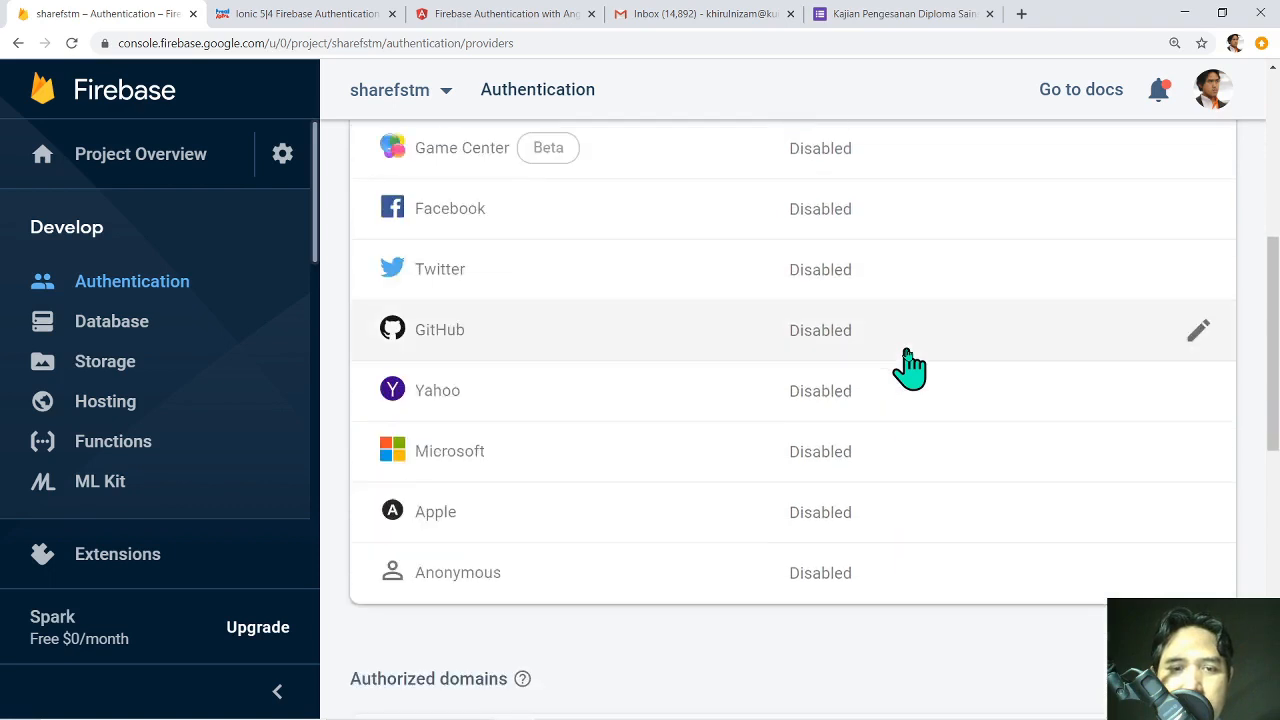
pyautogui.scroll(3, 910, 368)
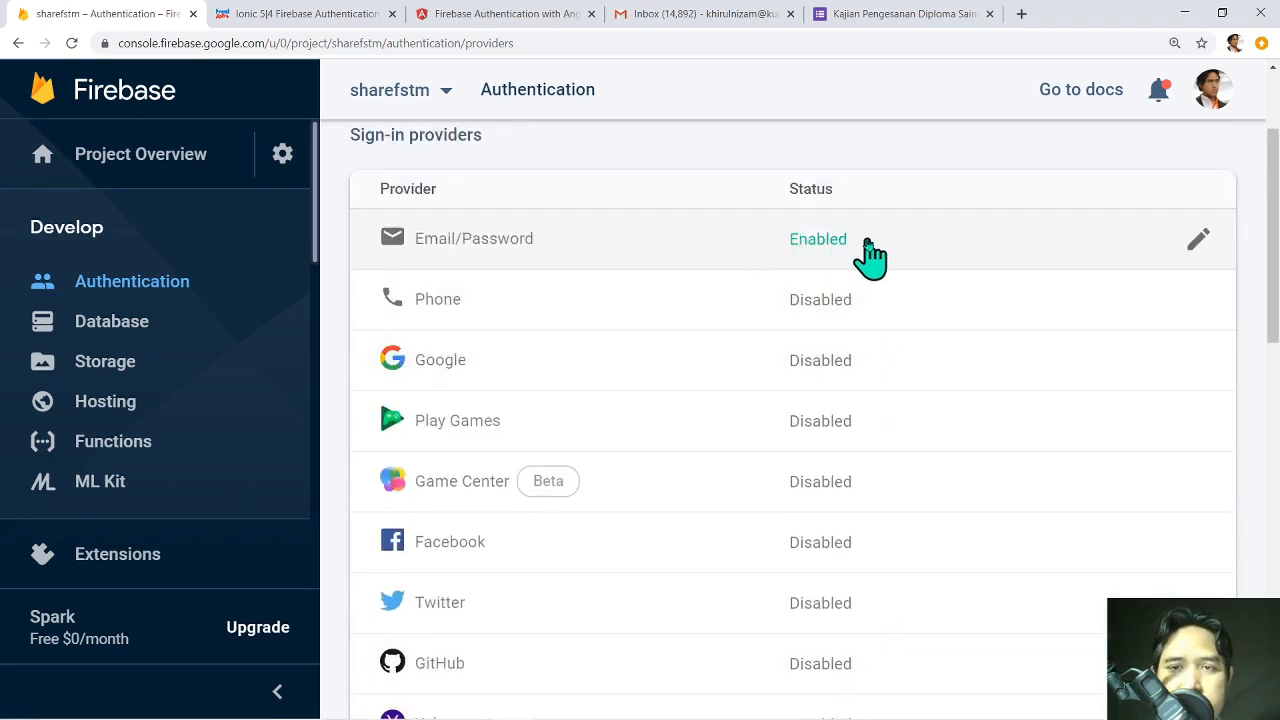
pyautogui.click(820, 300)
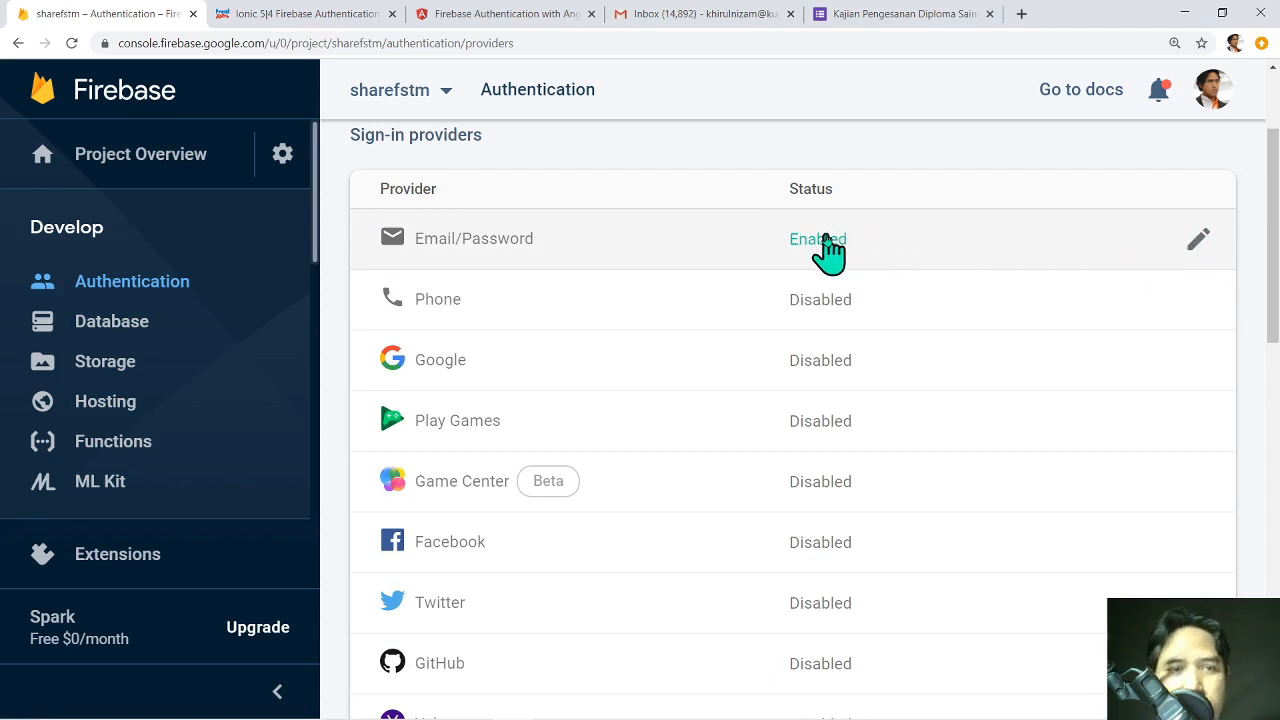
# Open the Database section and look through the Cloud Firestore introduction page.
pyautogui.click(112, 322)
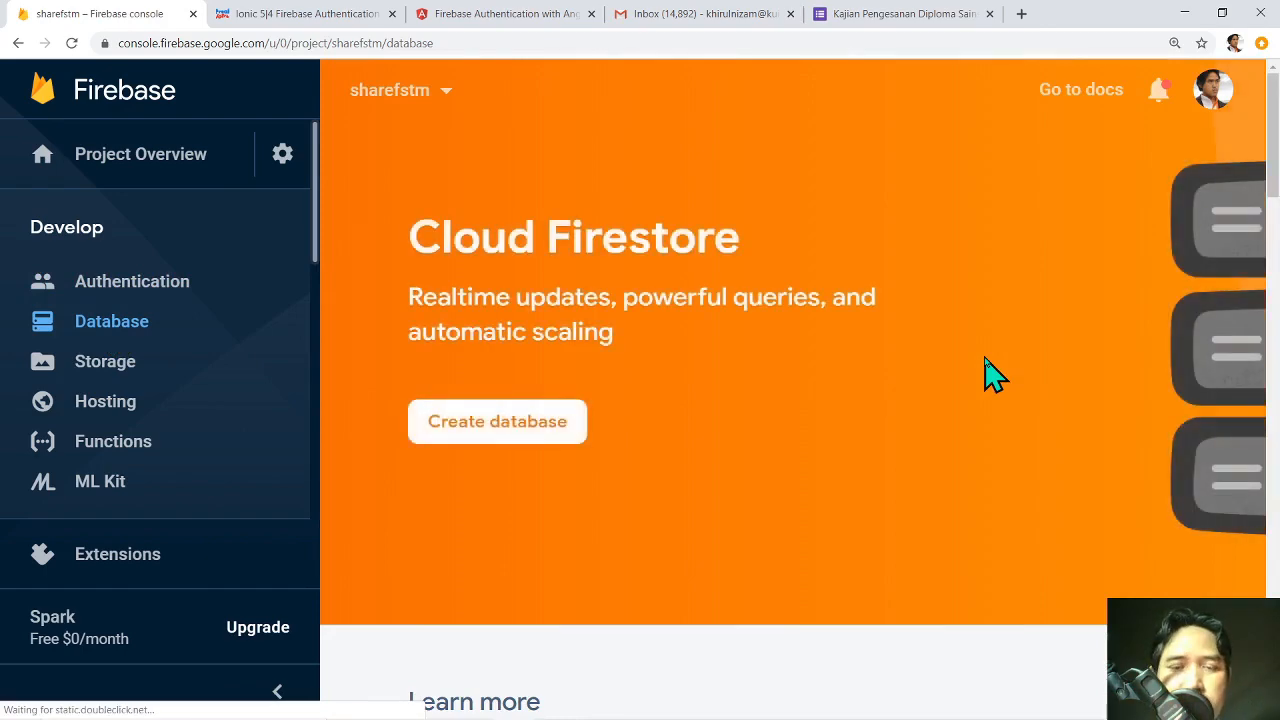
pyautogui.scroll(-14, 990, 373)
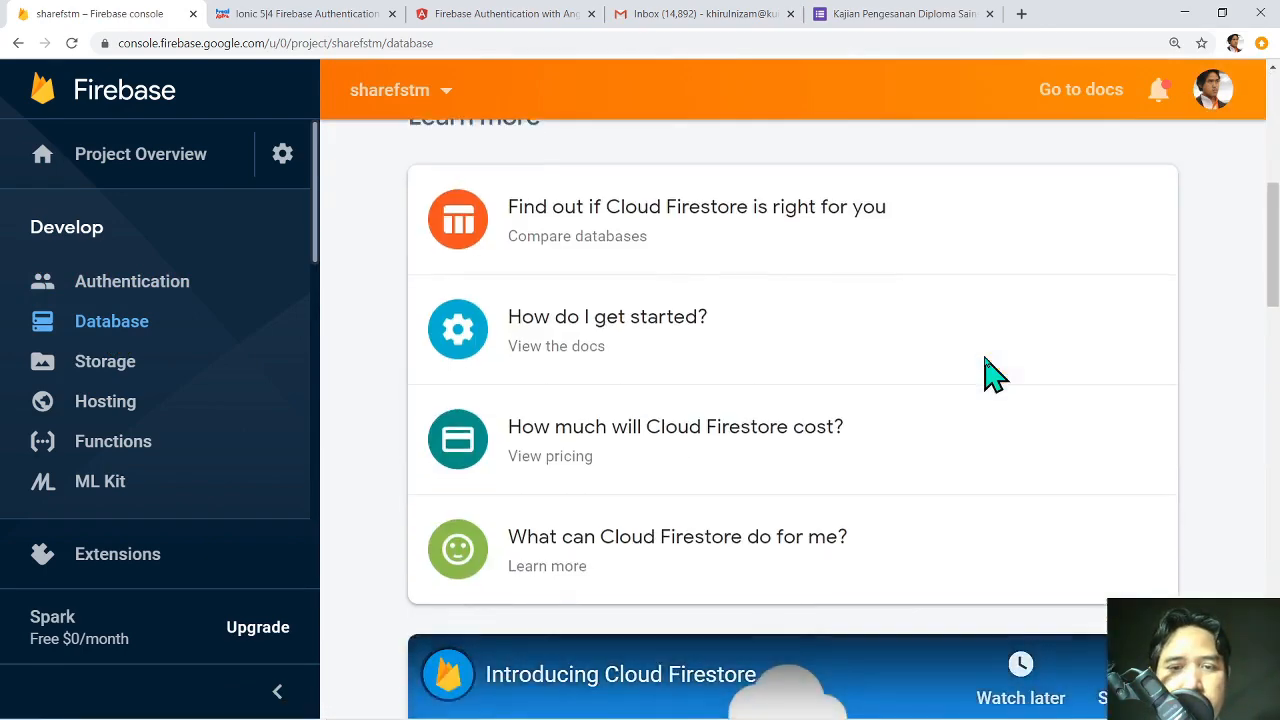
pyautogui.scroll(-3, 990, 373)
pyautogui.scroll(2, 937, 357)
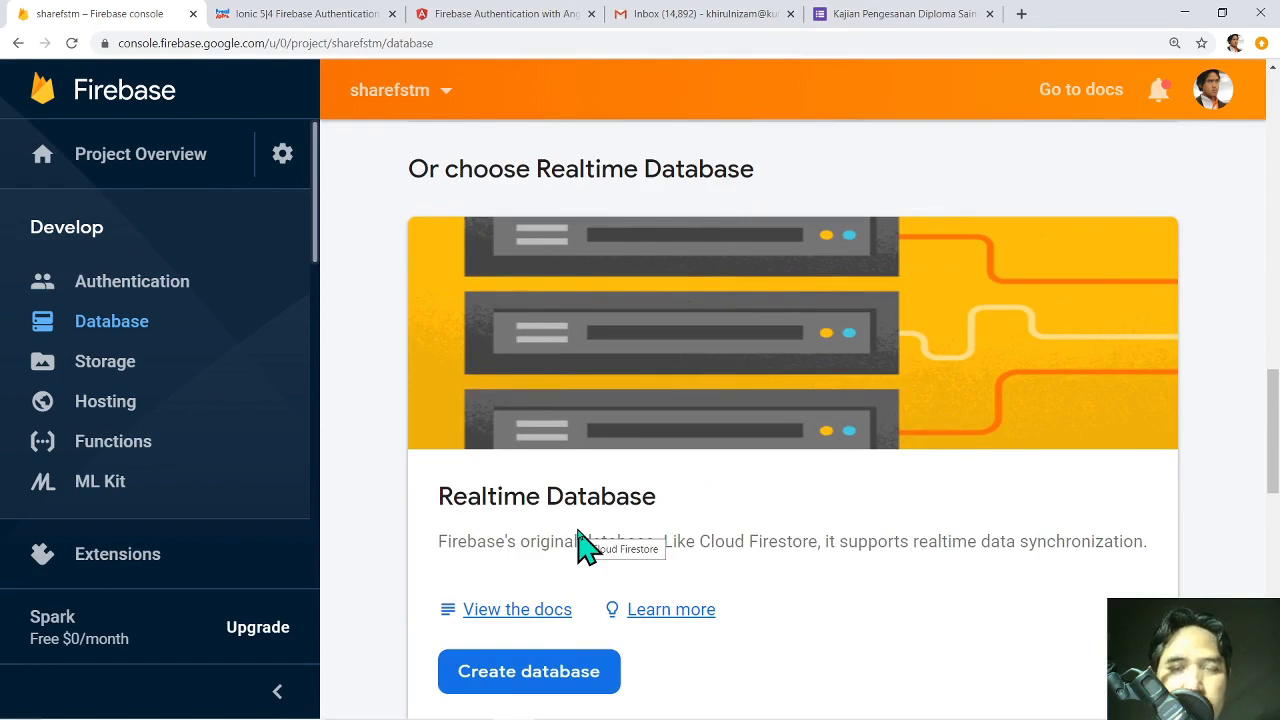
pyautogui.scroll(10, 580, 540)
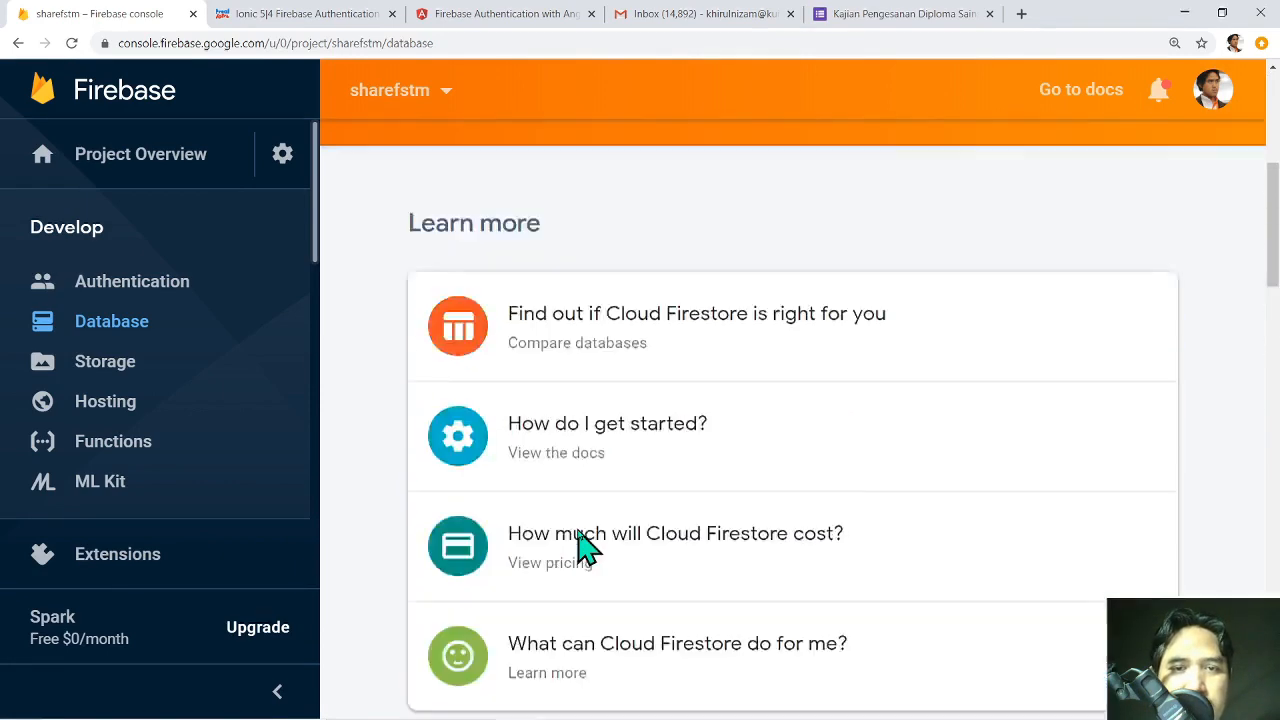
pyautogui.scroll(5, 580, 535)
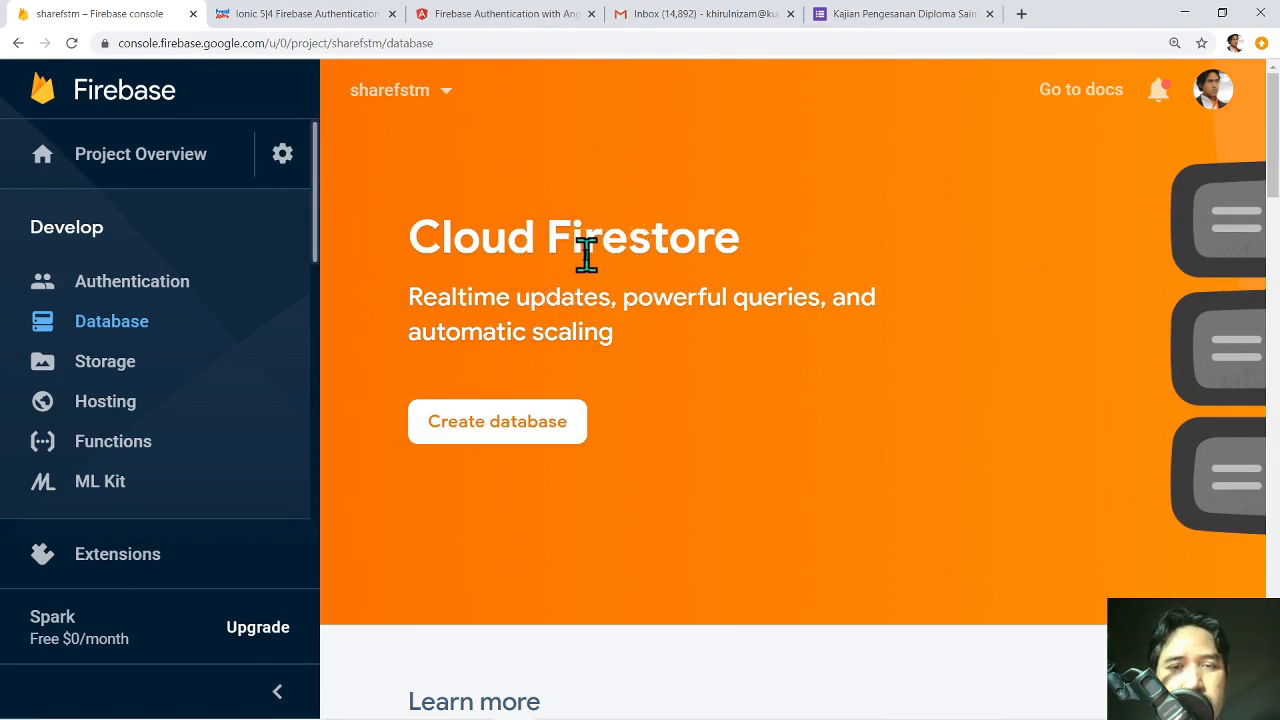
pyautogui.click(668, 252)
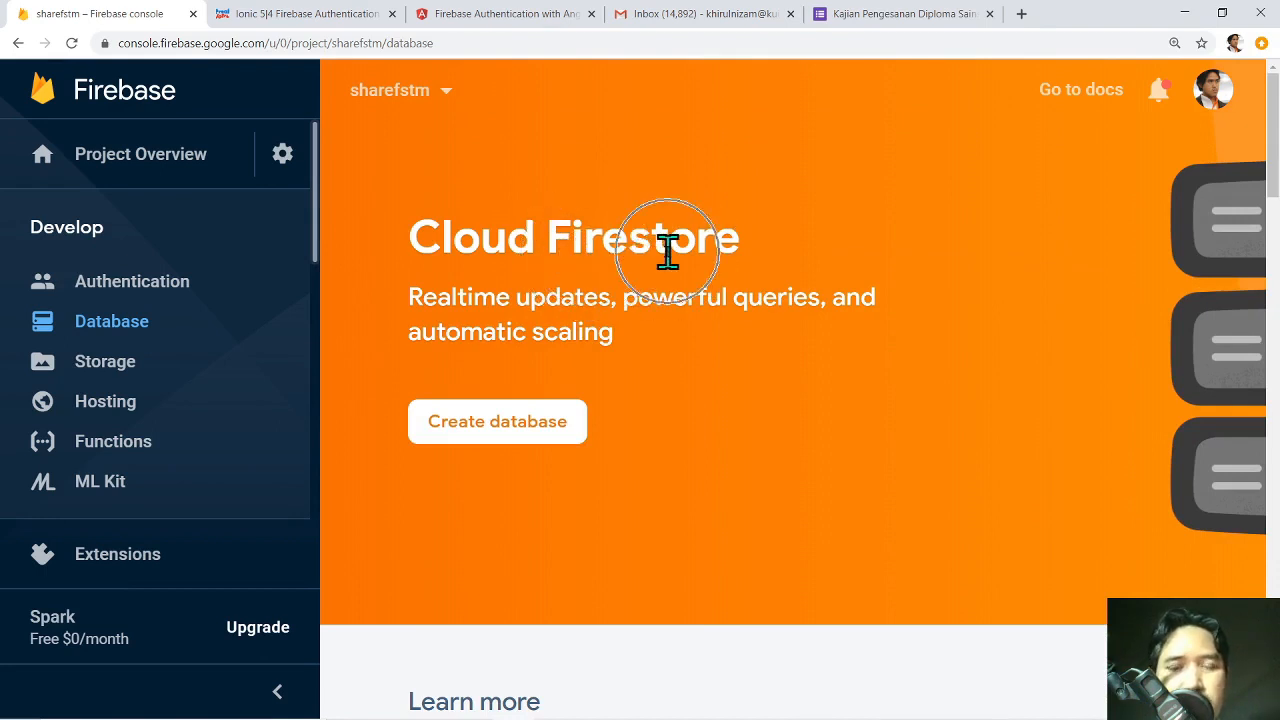
# Begin creating a Cloud Firestore database, settling on production mode security rules.
pyautogui.click(558, 428)
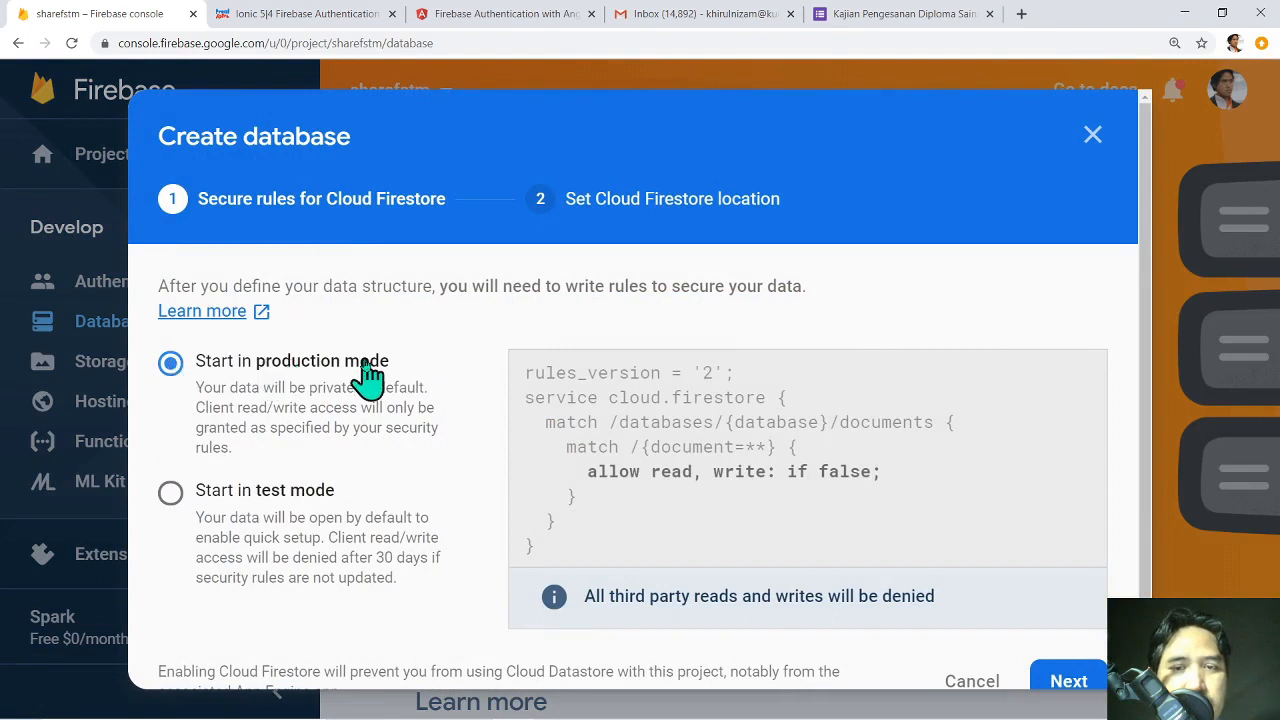
pyautogui.click(170, 495)
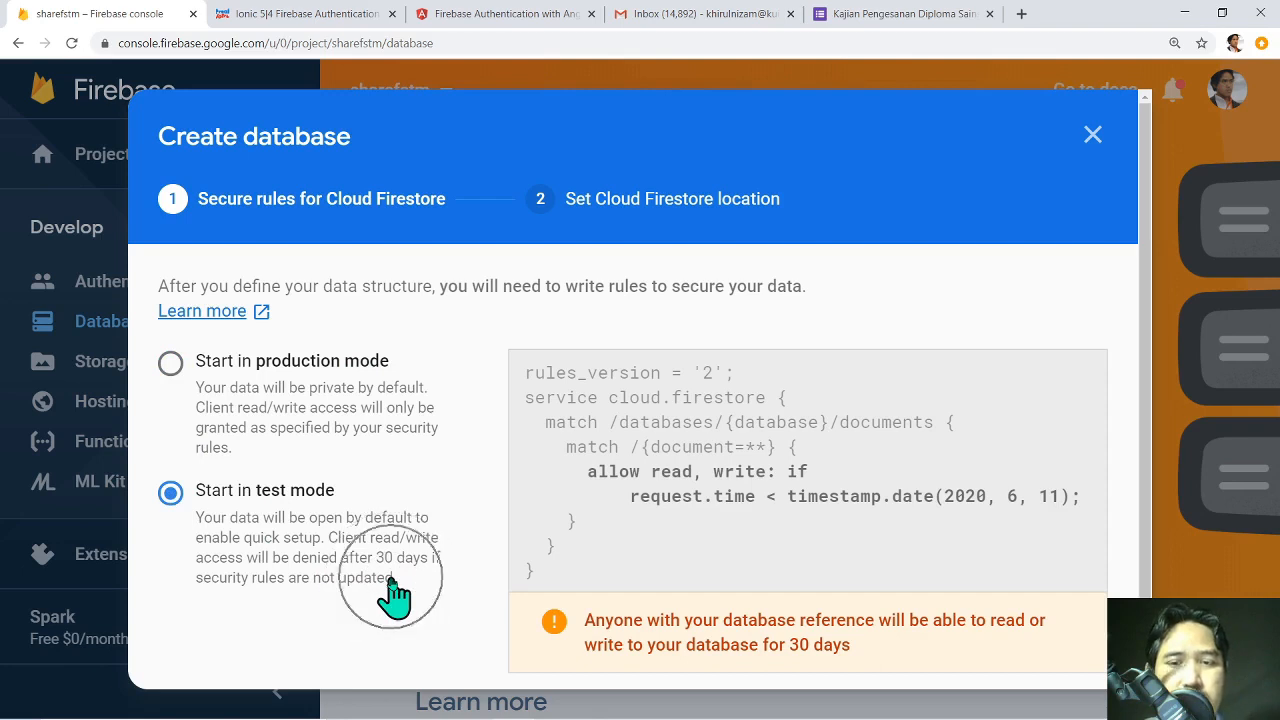
pyautogui.click(172, 366)
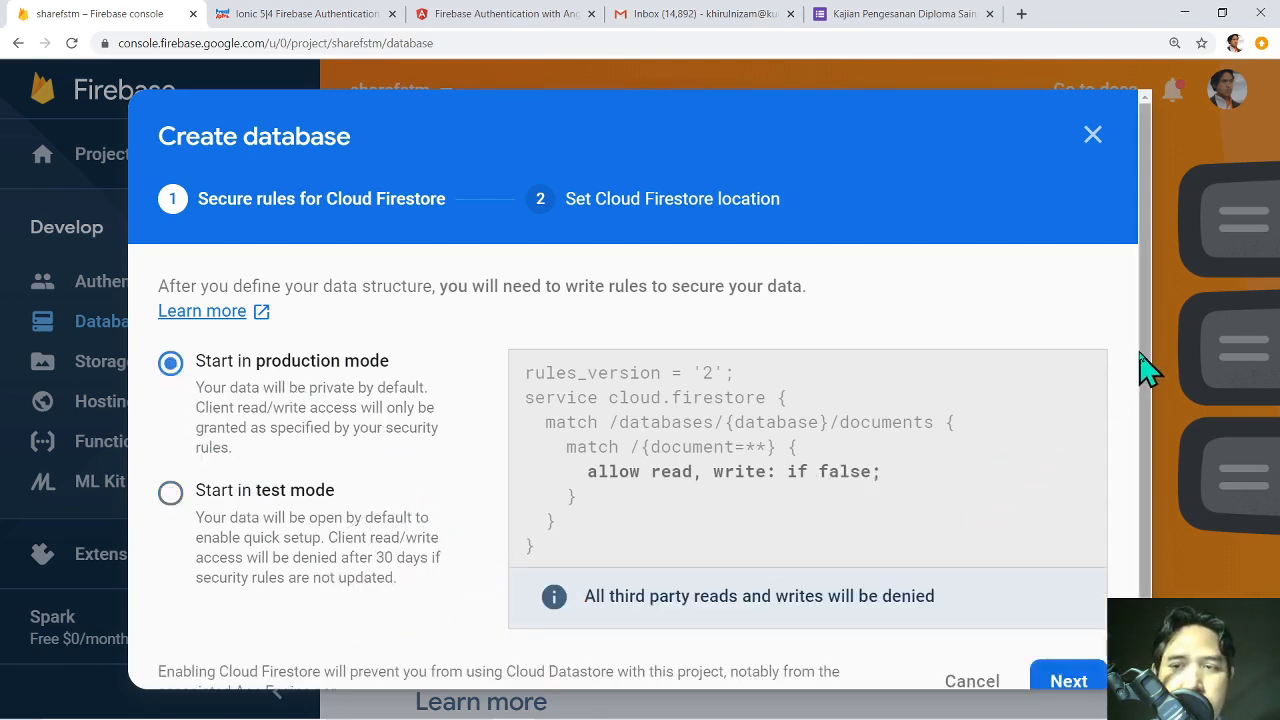
pyautogui.scroll(-1, 1140, 364)
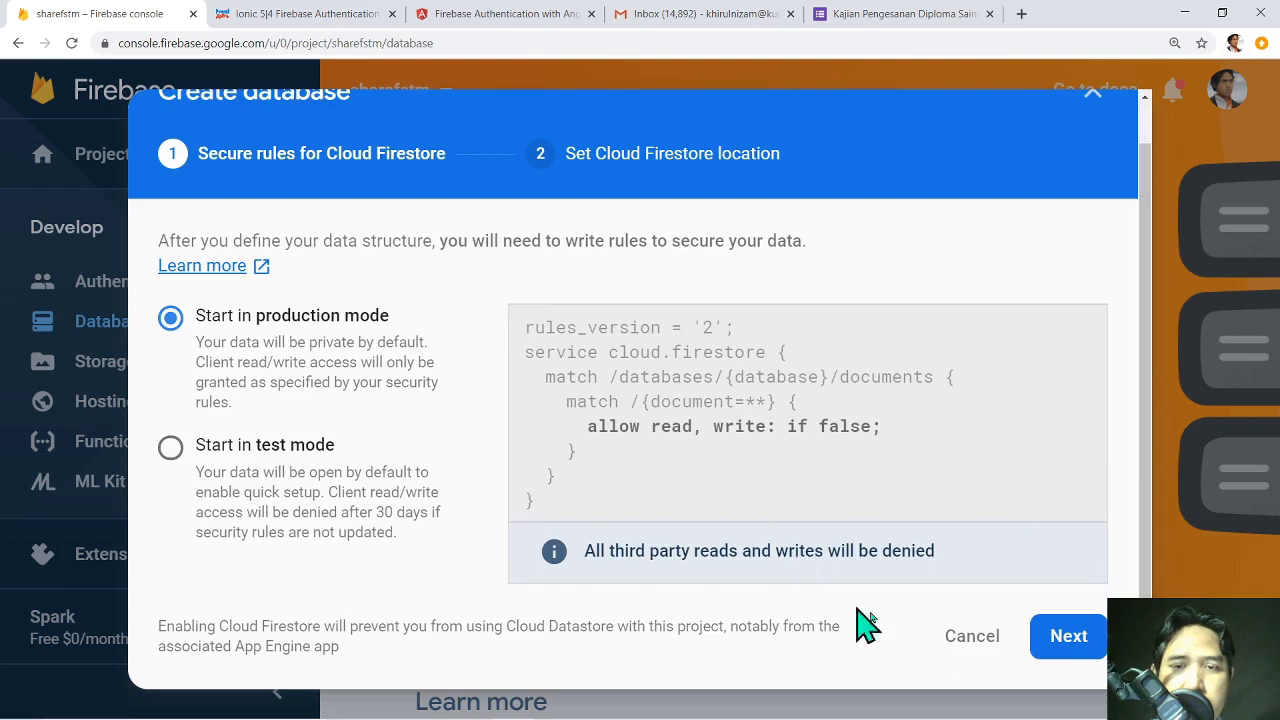
pyautogui.click(1084, 648)
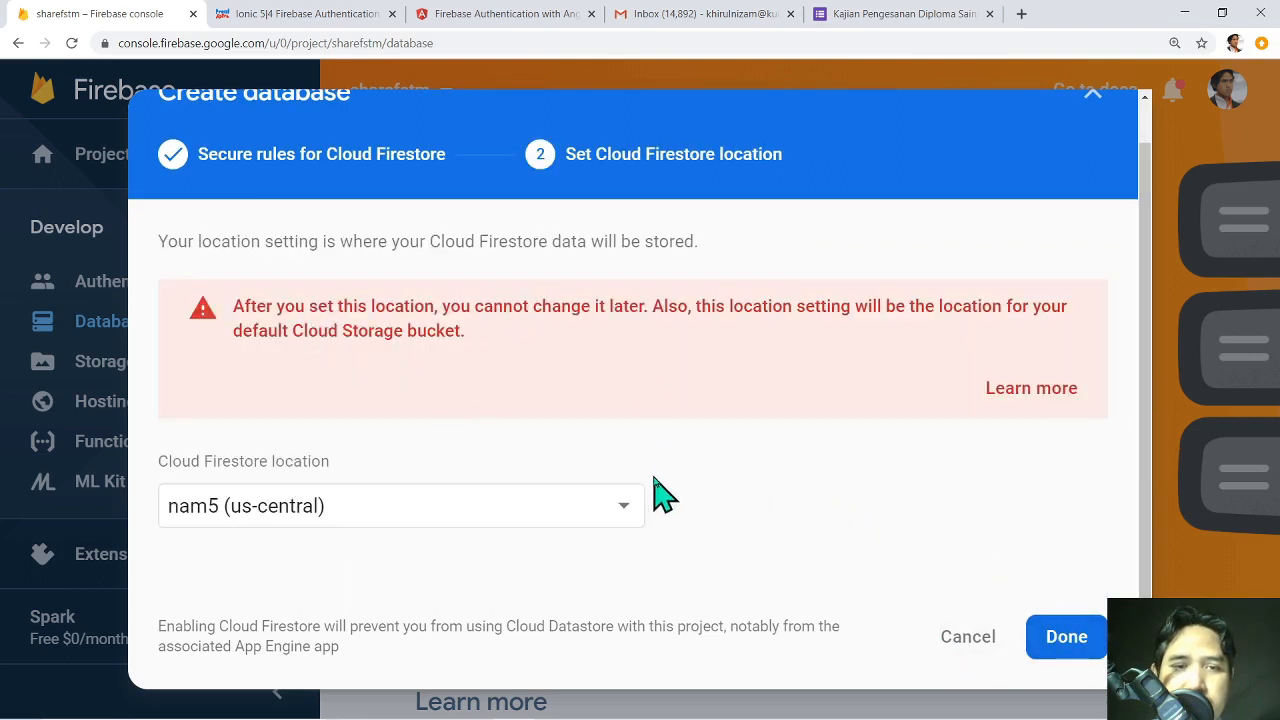
# Set the Firestore location to asia-south1 and create the database.
pyautogui.click(636, 515)
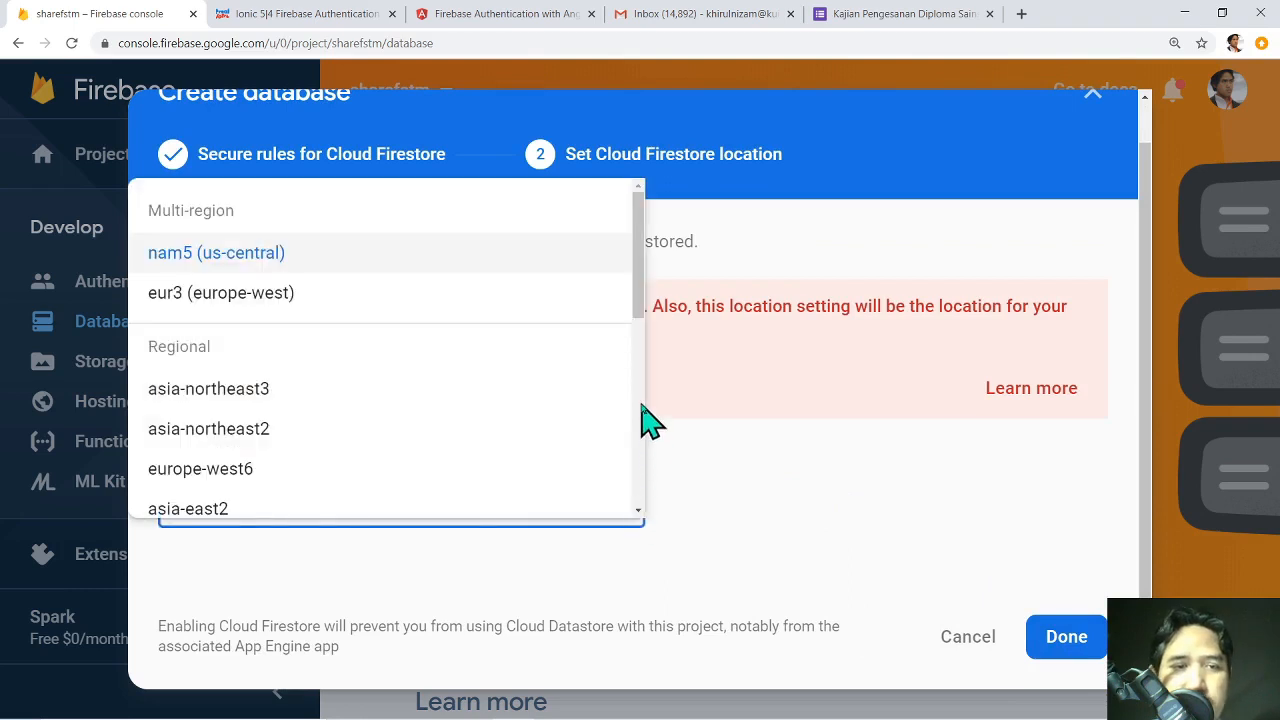
pyautogui.moveTo(640, 305); pyautogui.dragTo(642, 352)
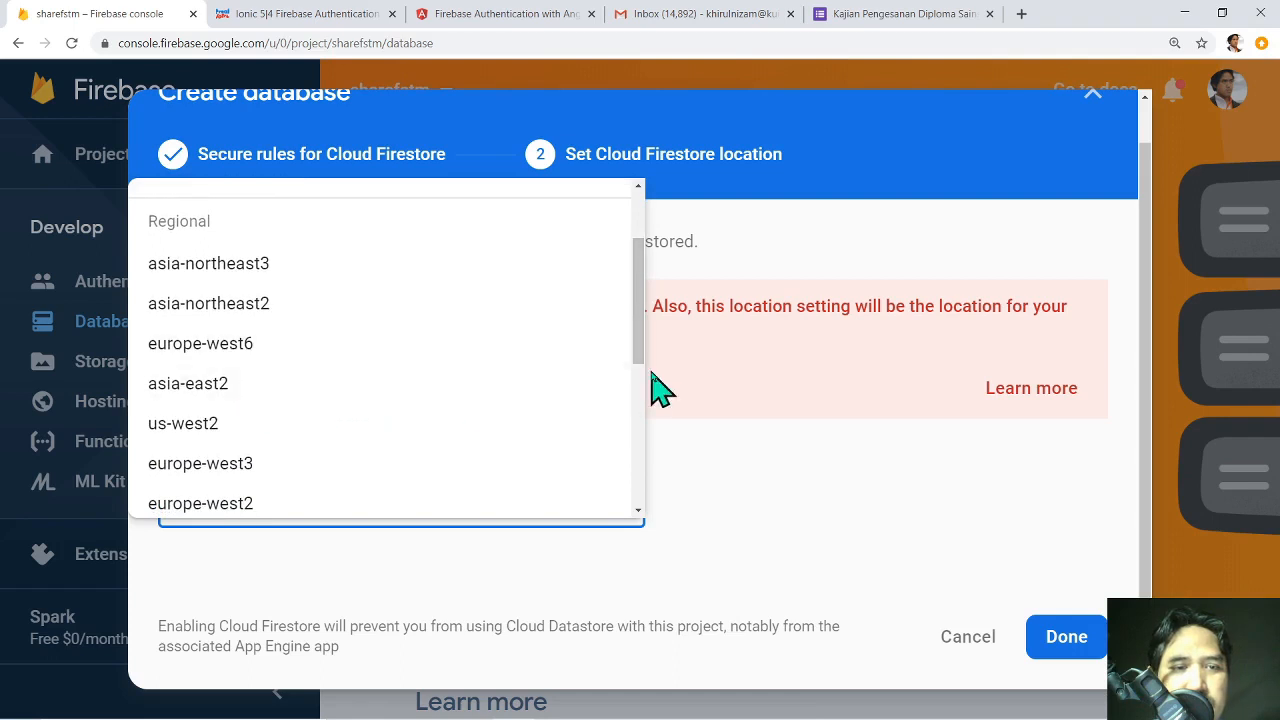
pyautogui.moveTo(646, 307); pyautogui.dragTo(646, 460)
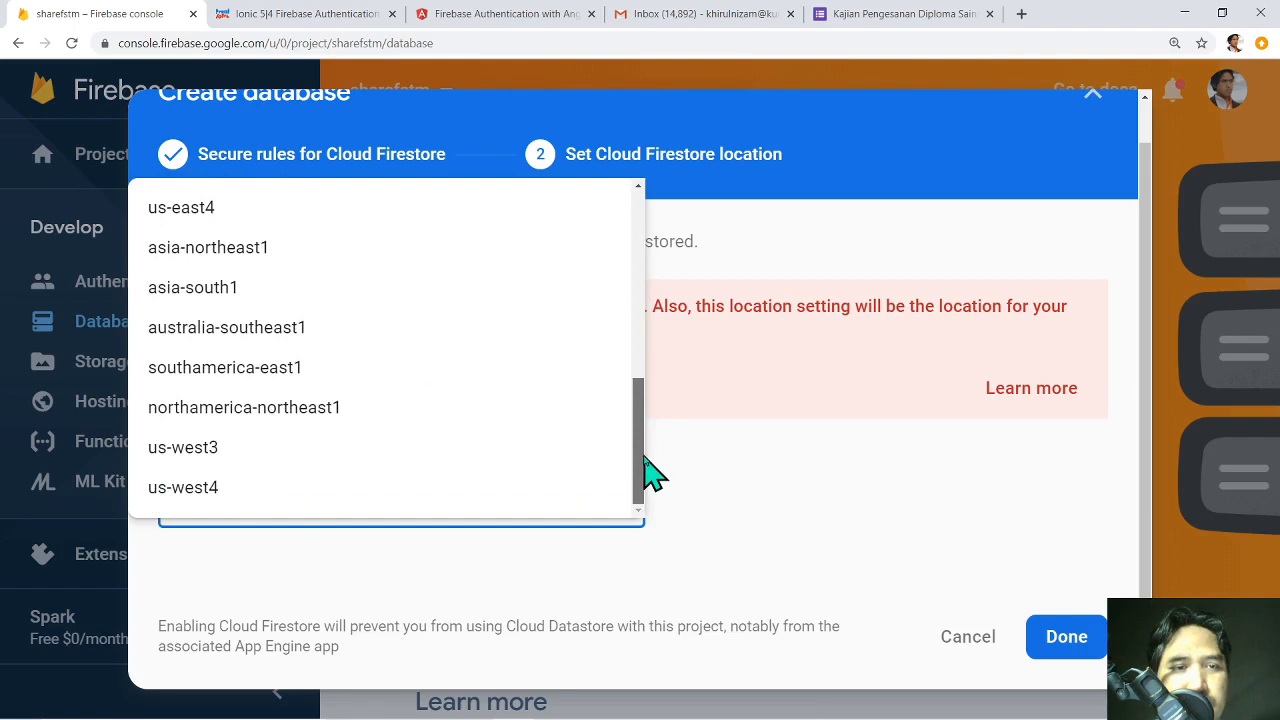
pyautogui.click(204, 300)
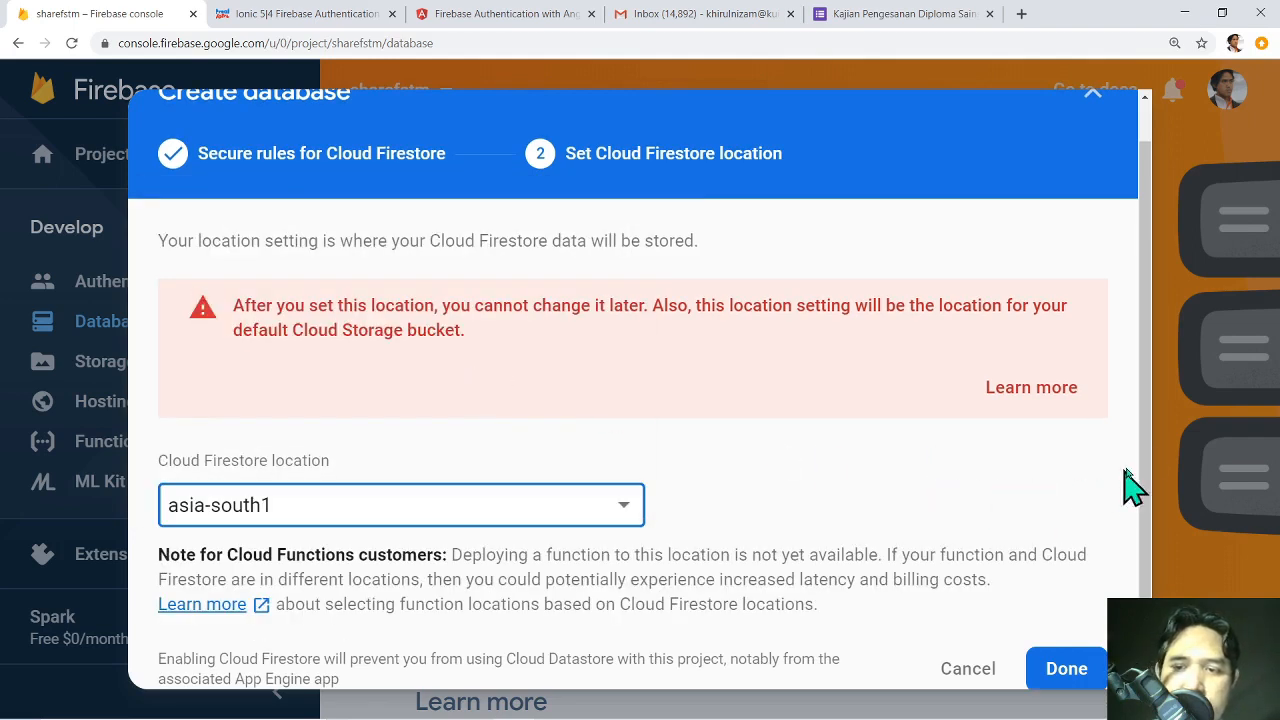
pyautogui.scroll(-1, 1142, 460)
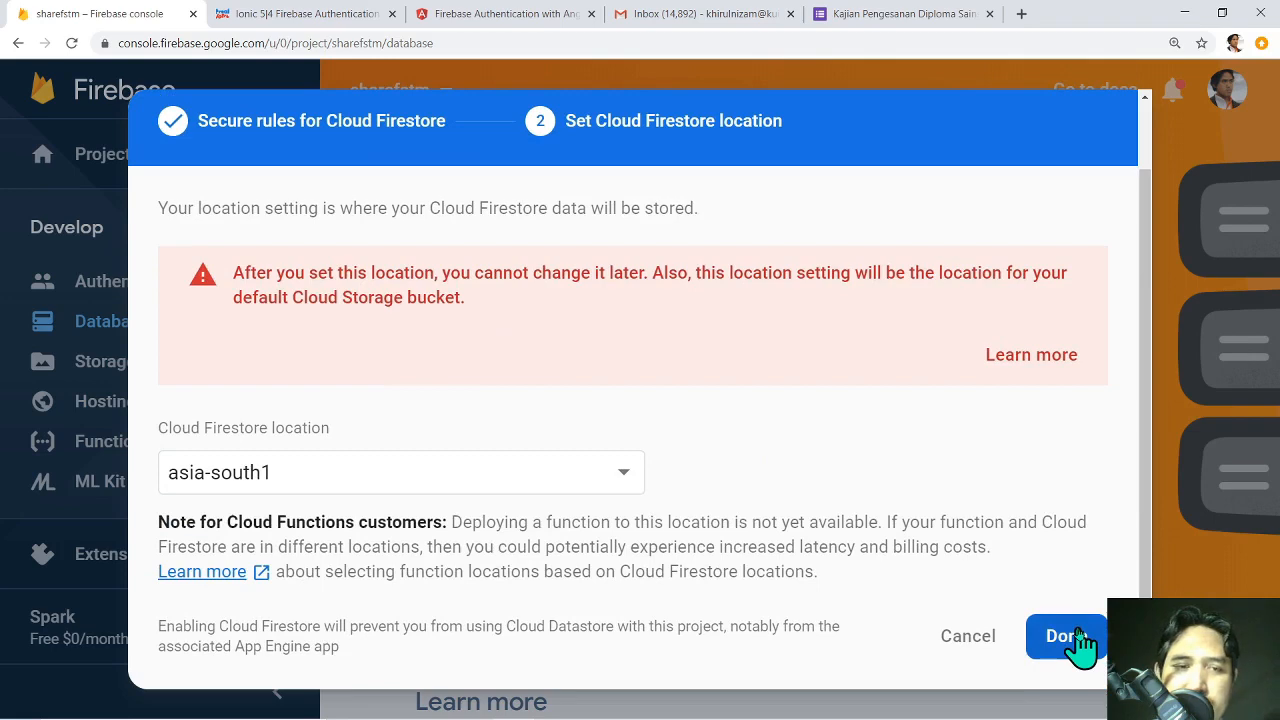
pyautogui.click(1066, 636)
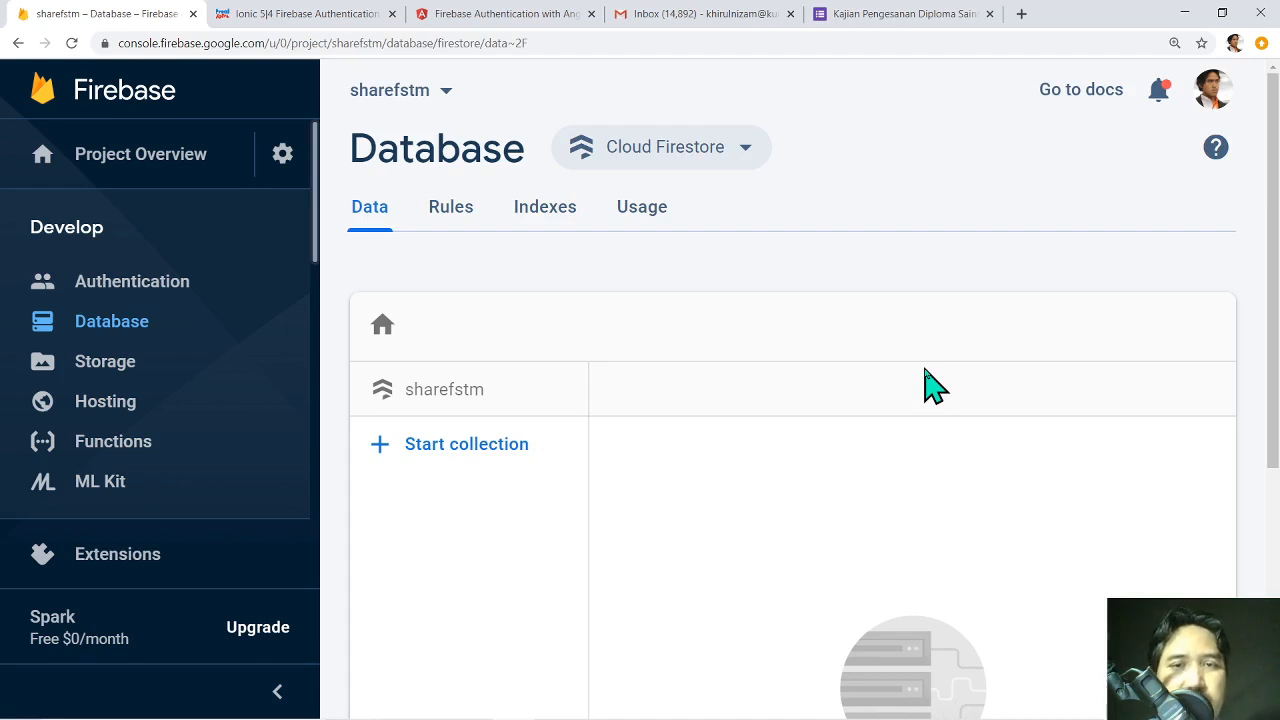
# Scroll through the empty sharefstm Firestore data view to review it.
pyautogui.scroll(-2, 1274, 372)
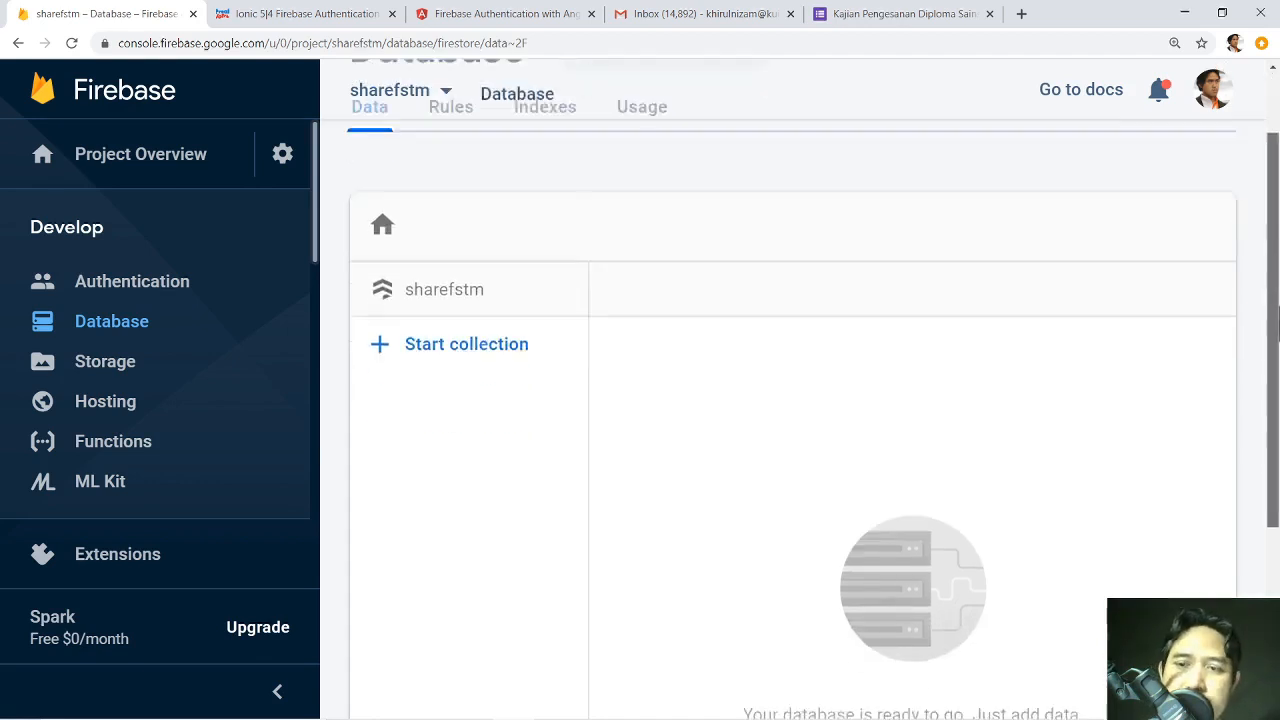
pyautogui.scroll(2, 1274, 372)
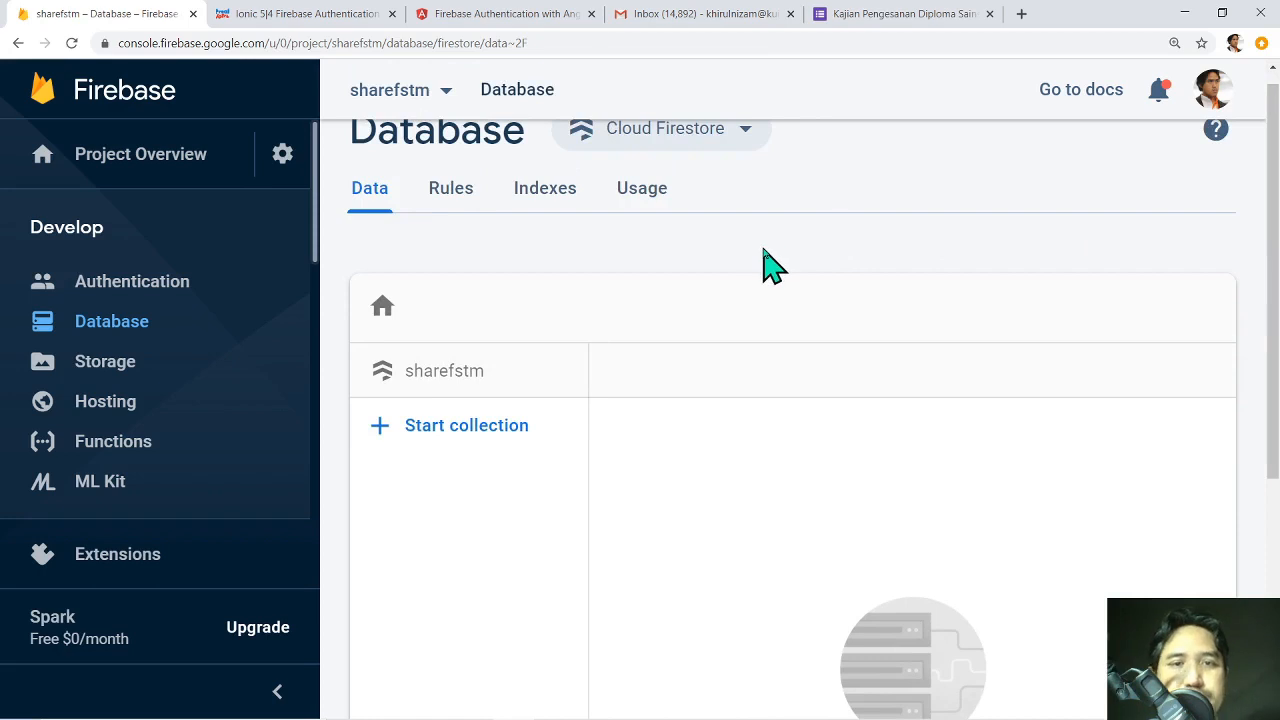
# Start a collection with ID 'activities' and advance to adding its first document.
pyautogui.click(468, 430)
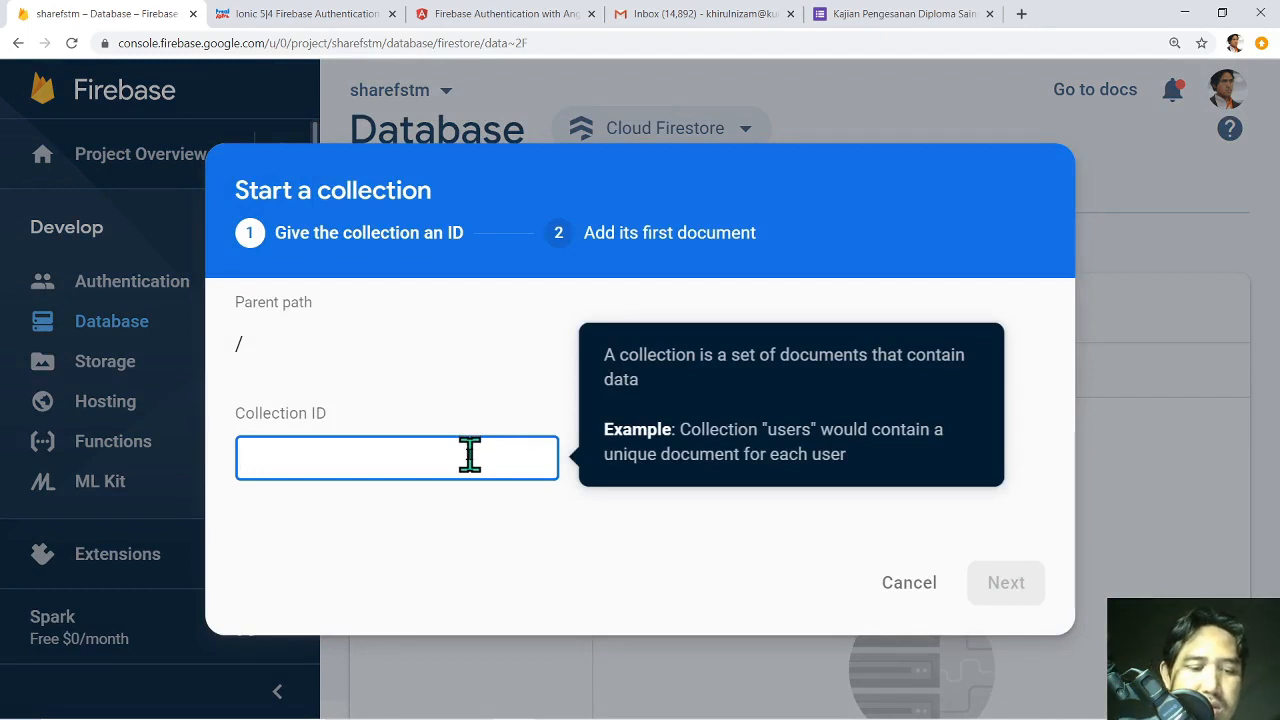
pyautogui.write('activit')
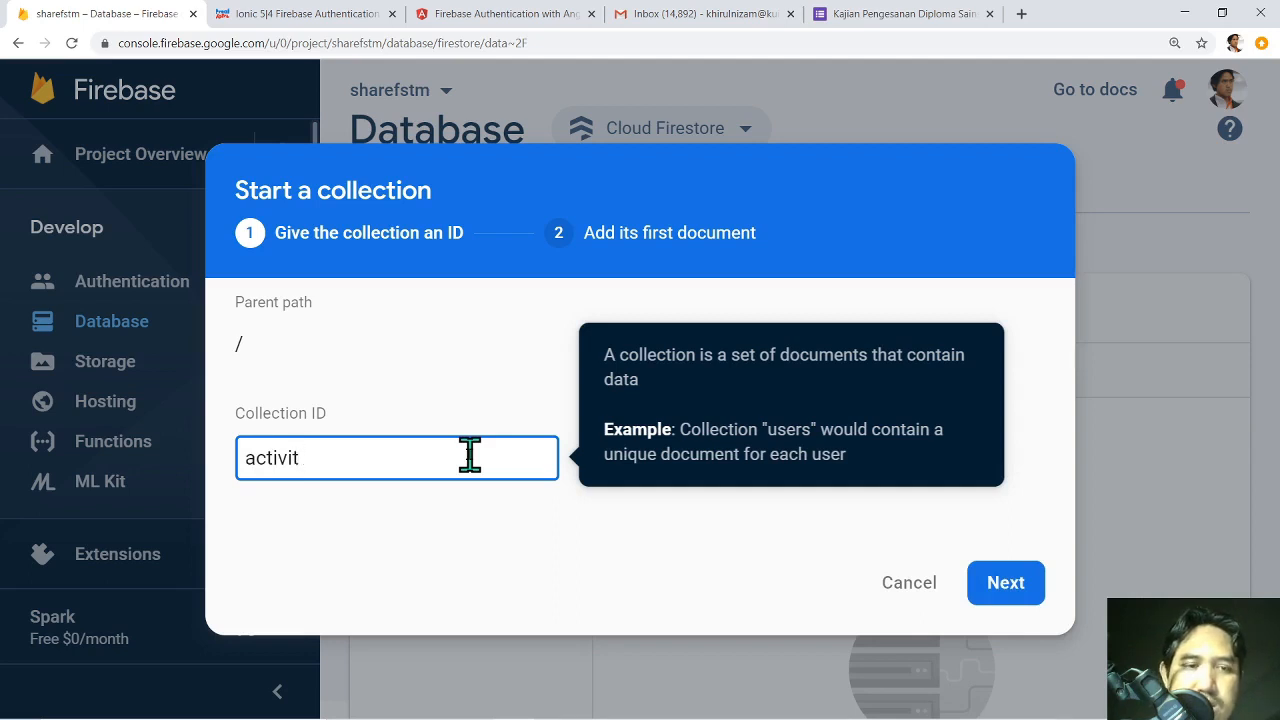
pyautogui.write('yes')
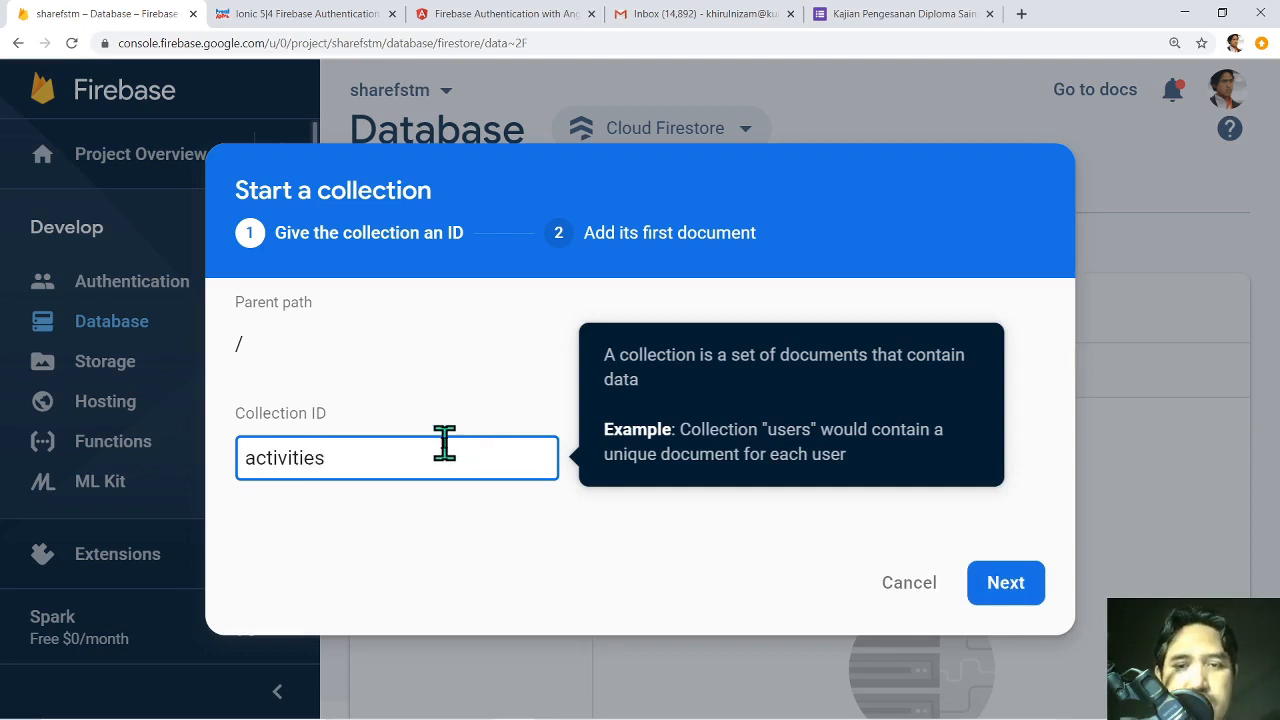
pyautogui.click(1005, 592)
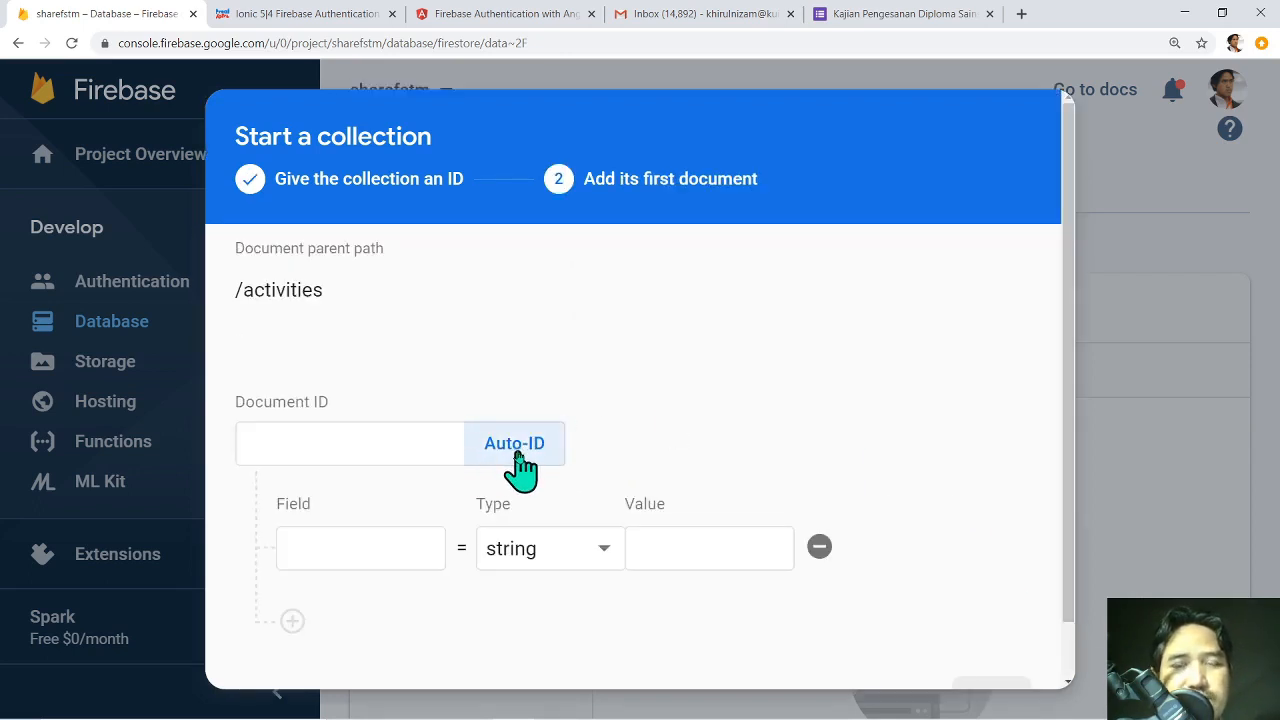
# Add the field acname with value 'Kempen Kebersihan'.
pyautogui.click(360, 548)
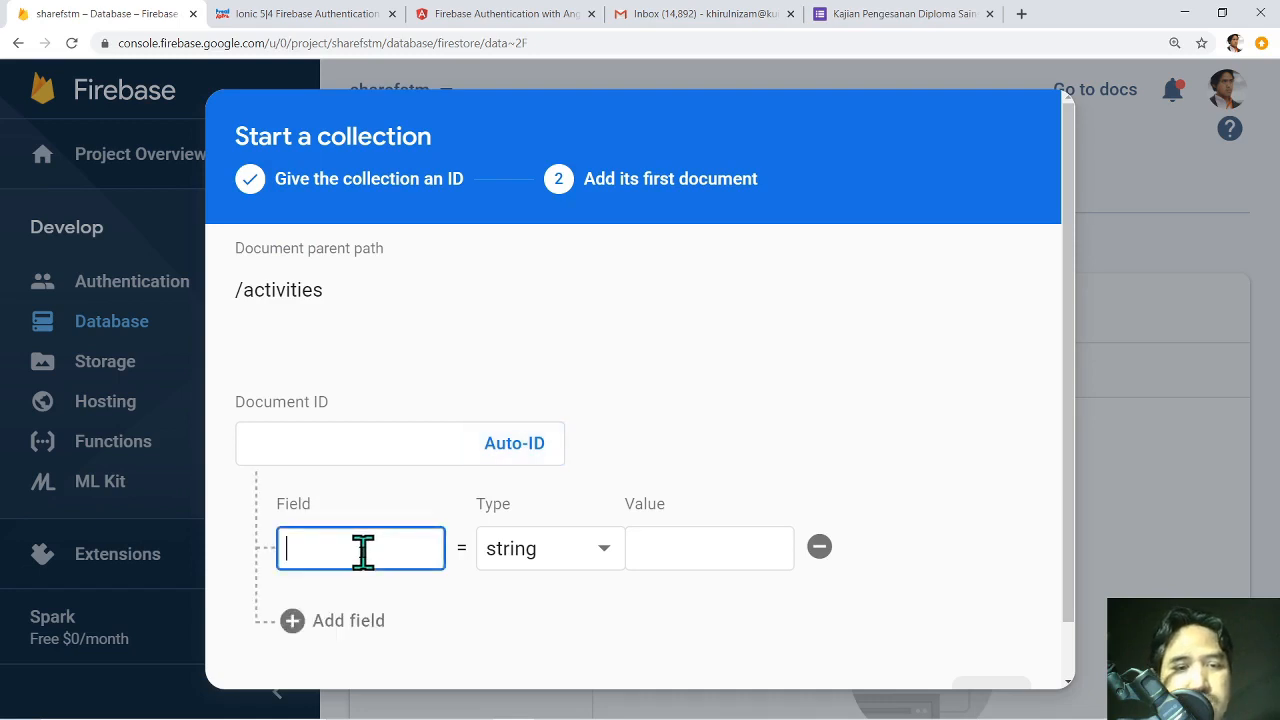
pyautogui.write('a')
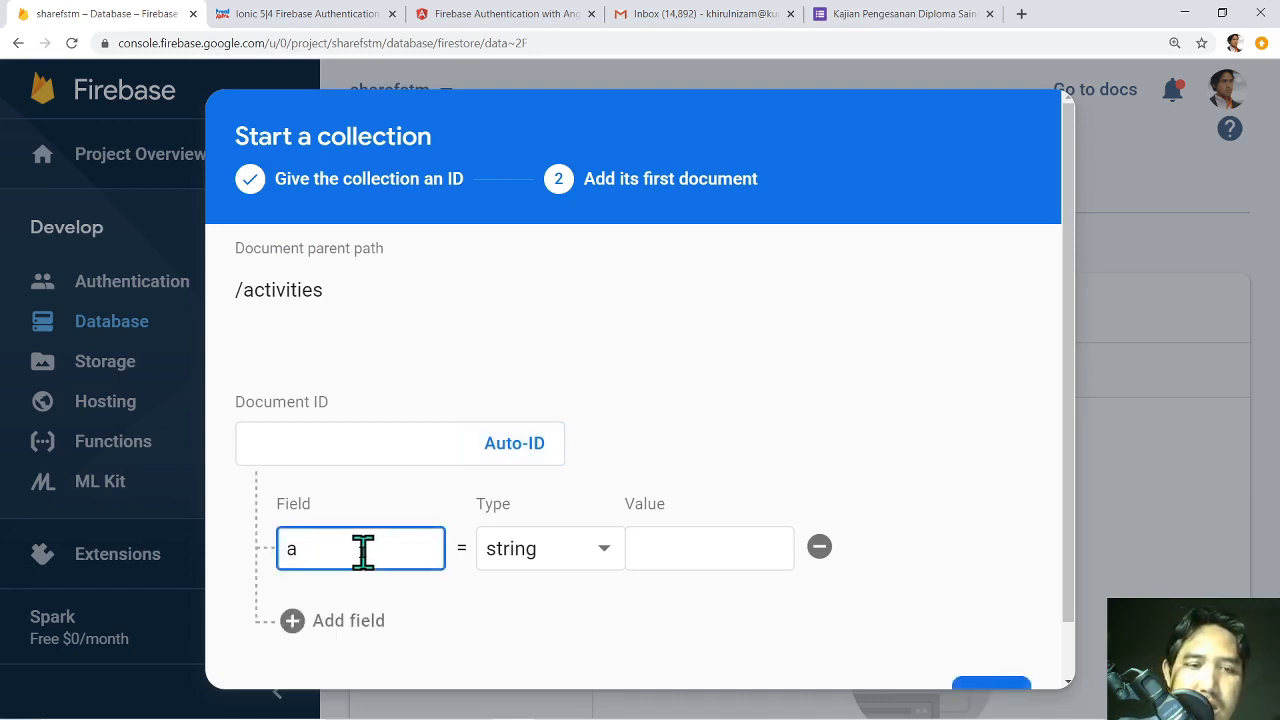
pyautogui.press('BackSpace')
pyautogui.write('ev')
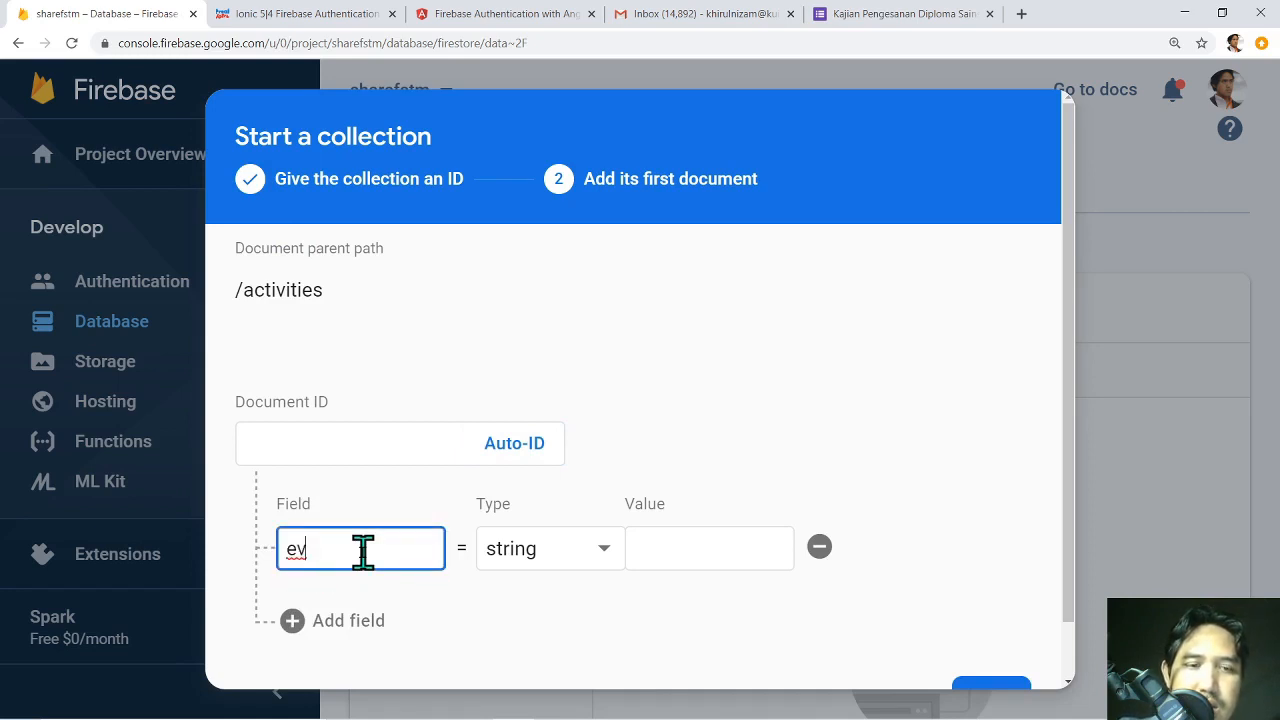
pyautogui.press('BackSpace')
pyautogui.press('BackSpace')
pyautogui.write('ac')
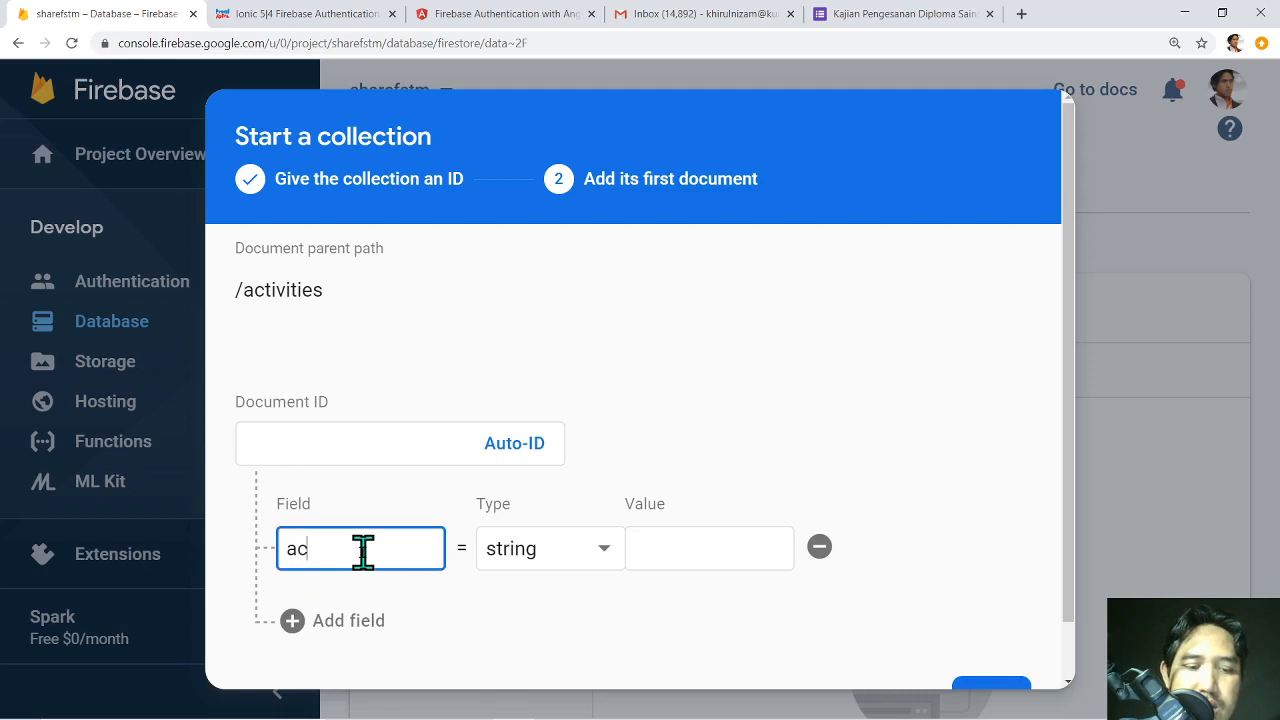
pyautogui.write('name')
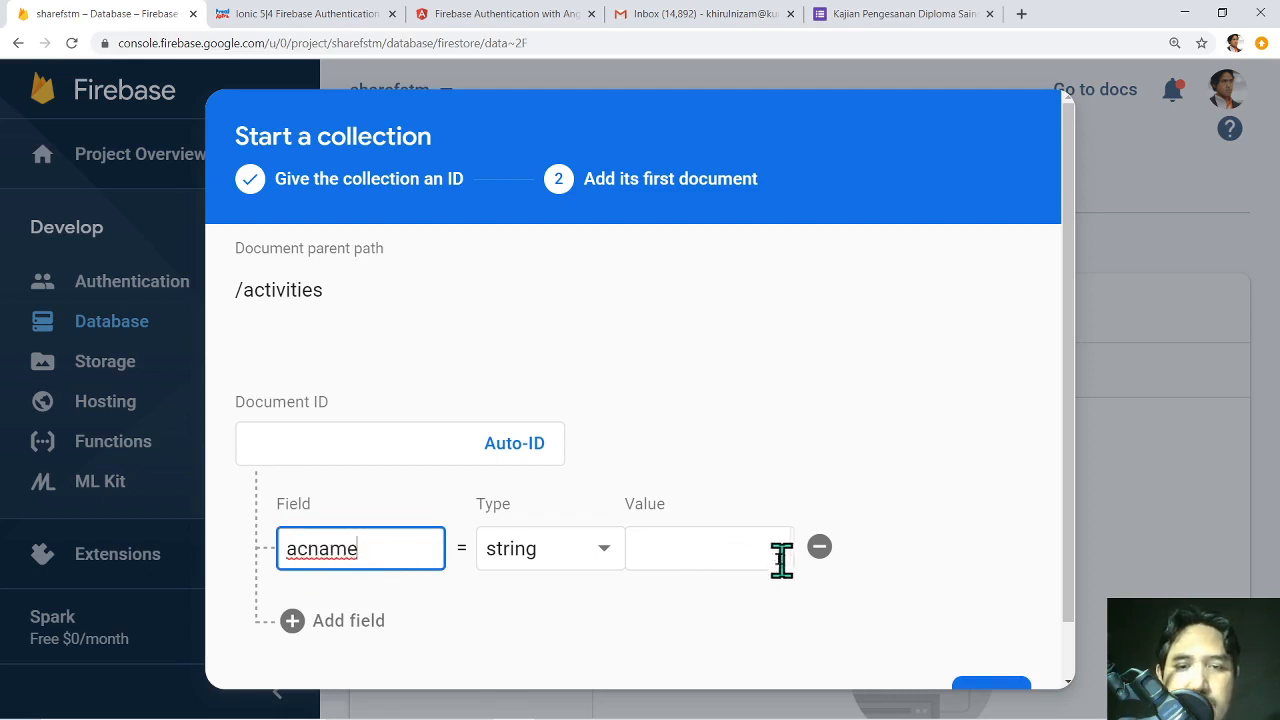
pyautogui.click(746, 548)
pyautogui.write('Kem')
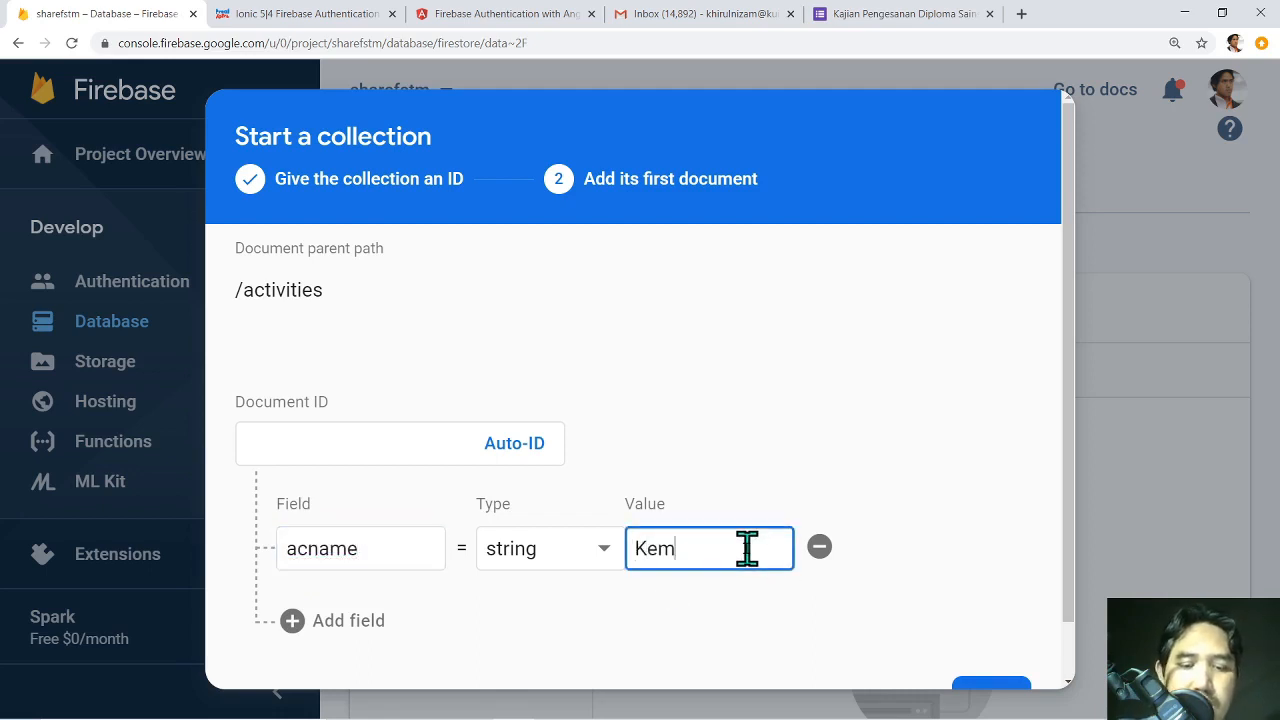
pyautogui.write('pen ')
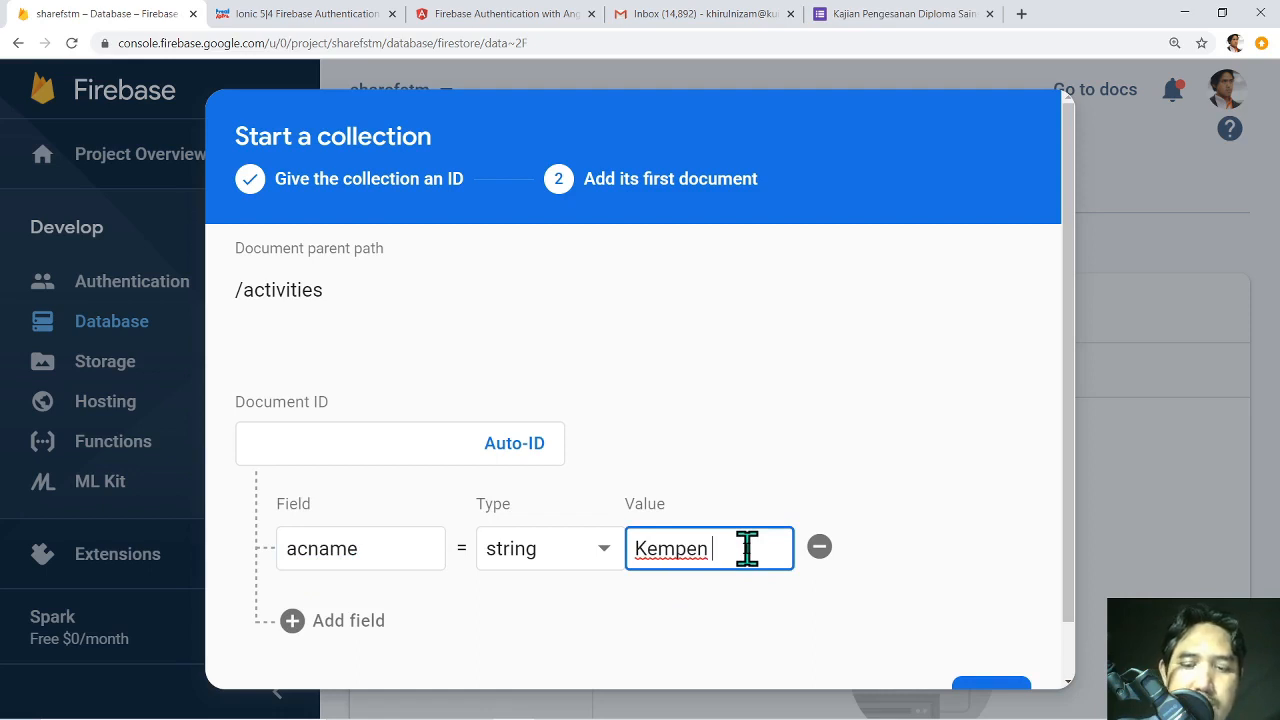
pyautogui.write('Kebersihan')
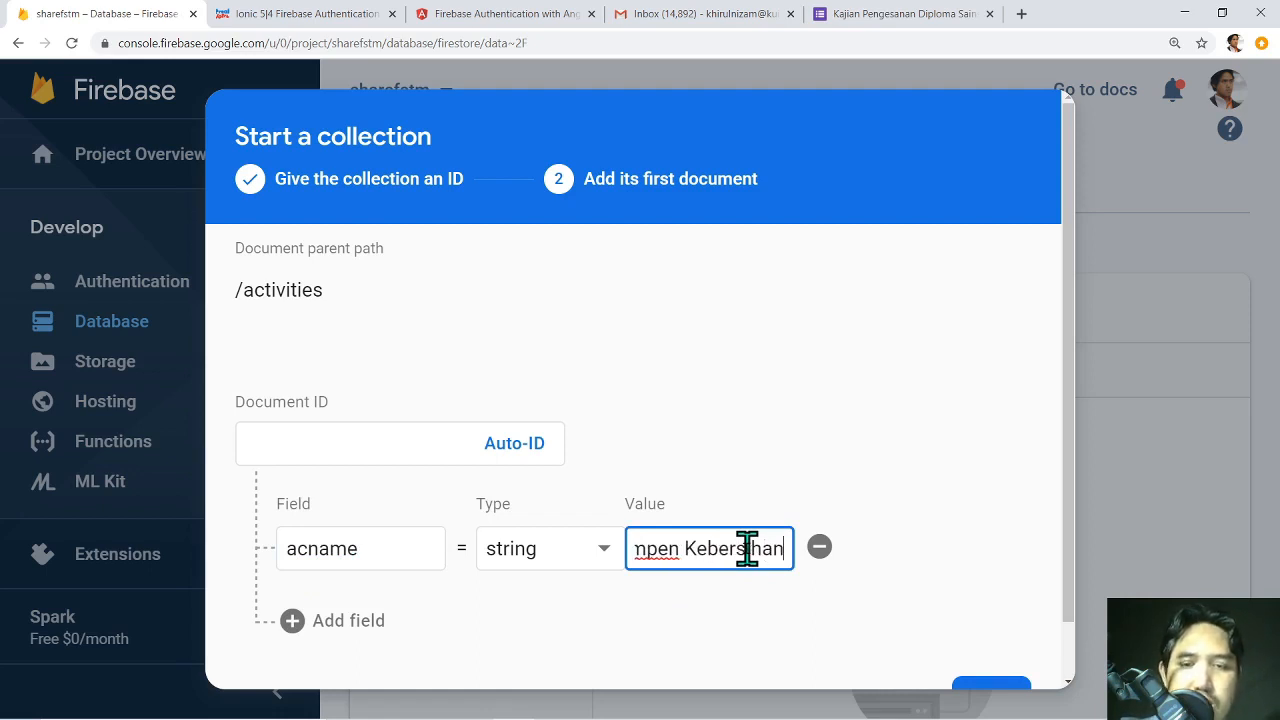
# Add a second field acdate with value 2020-06-06.
pyautogui.click(300, 622)
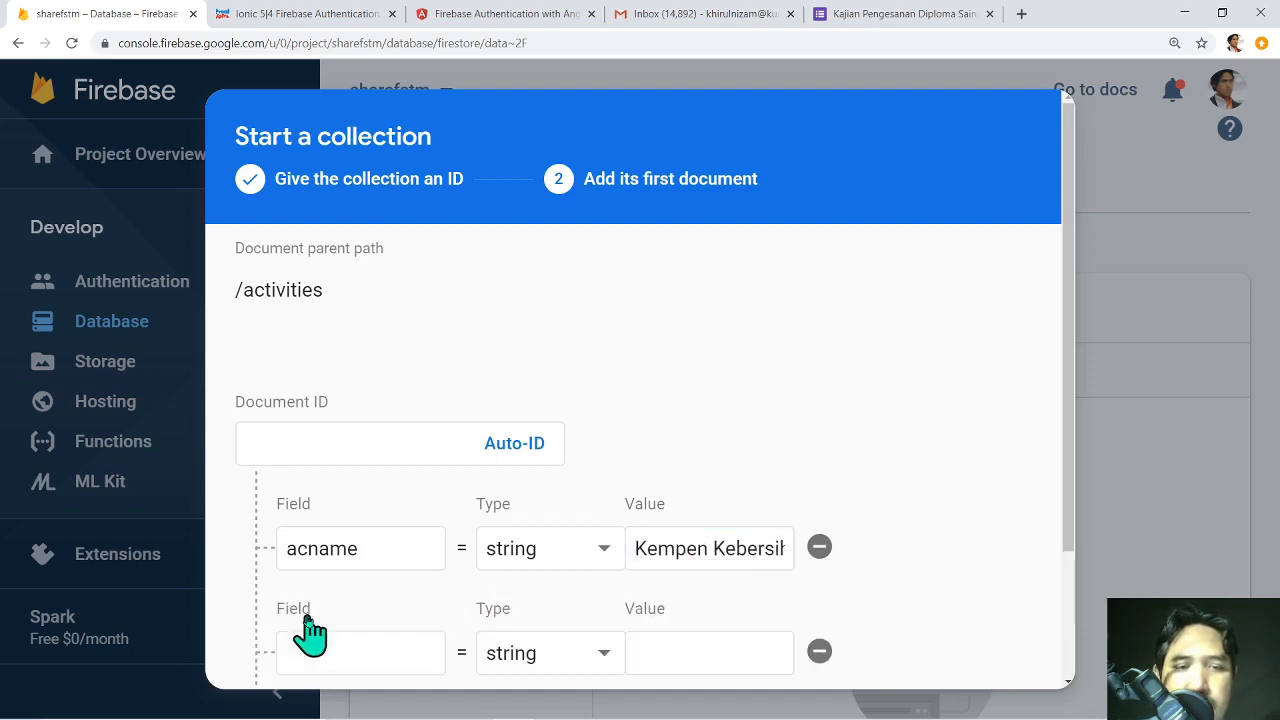
pyautogui.click(357, 494)
pyautogui.write('a')
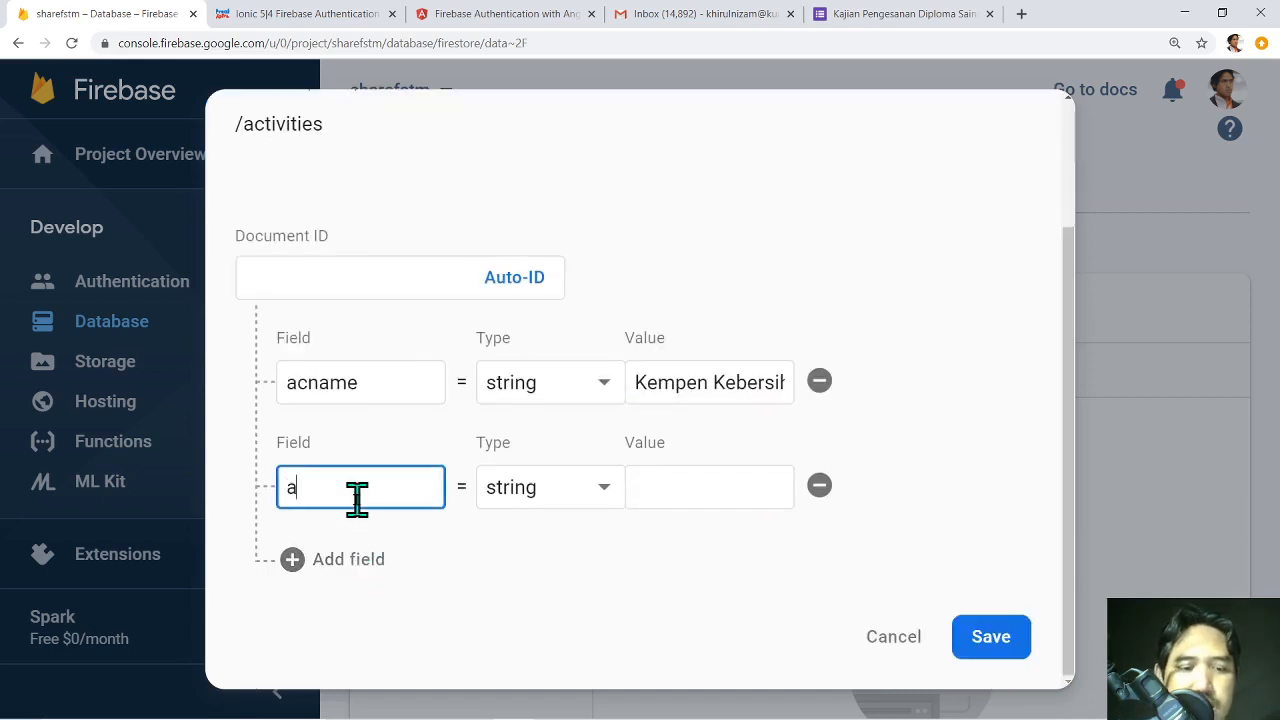
pyautogui.write('cdate')
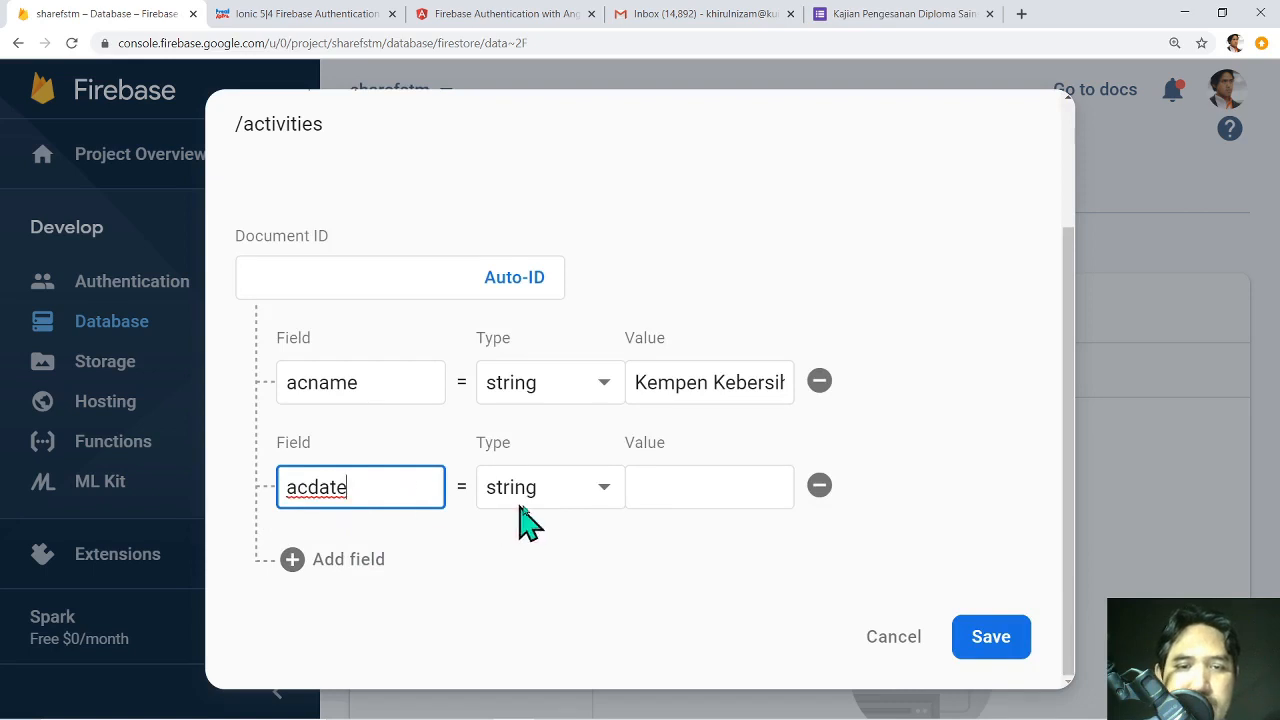
pyautogui.click(680, 488)
pyautogui.write('200')
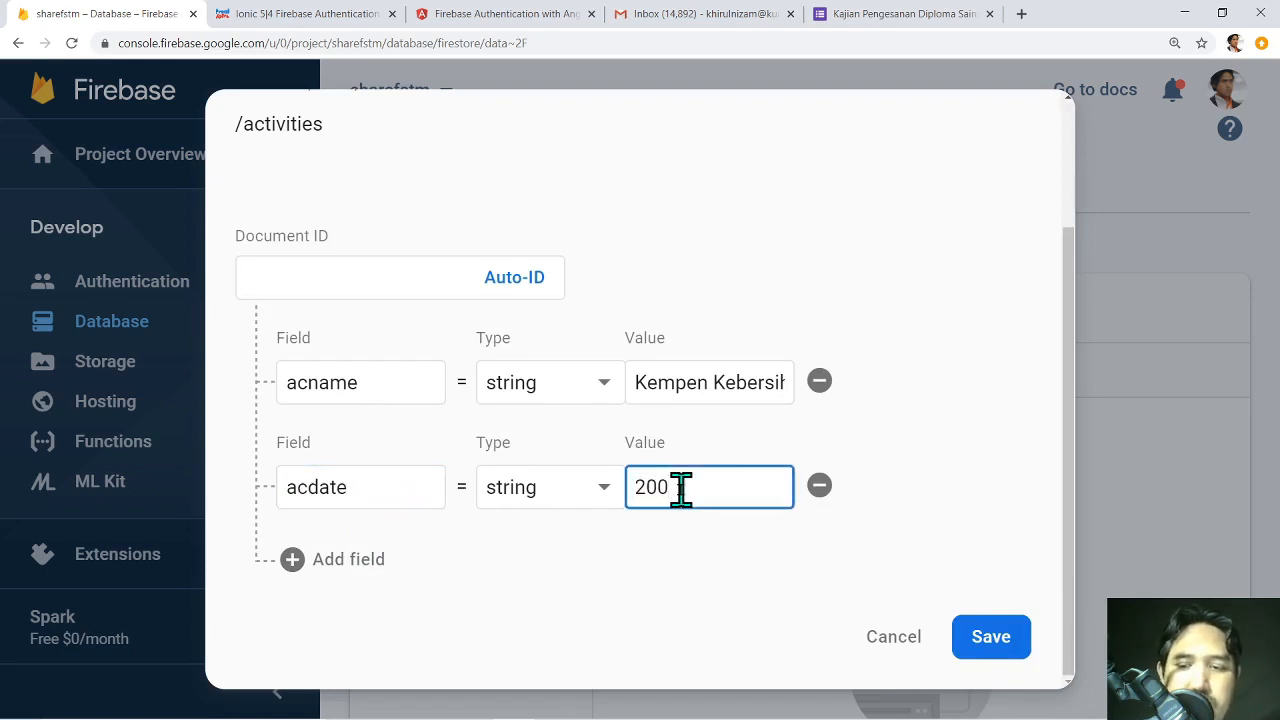
pyautogui.press('BackSpace')
pyautogui.write('20')
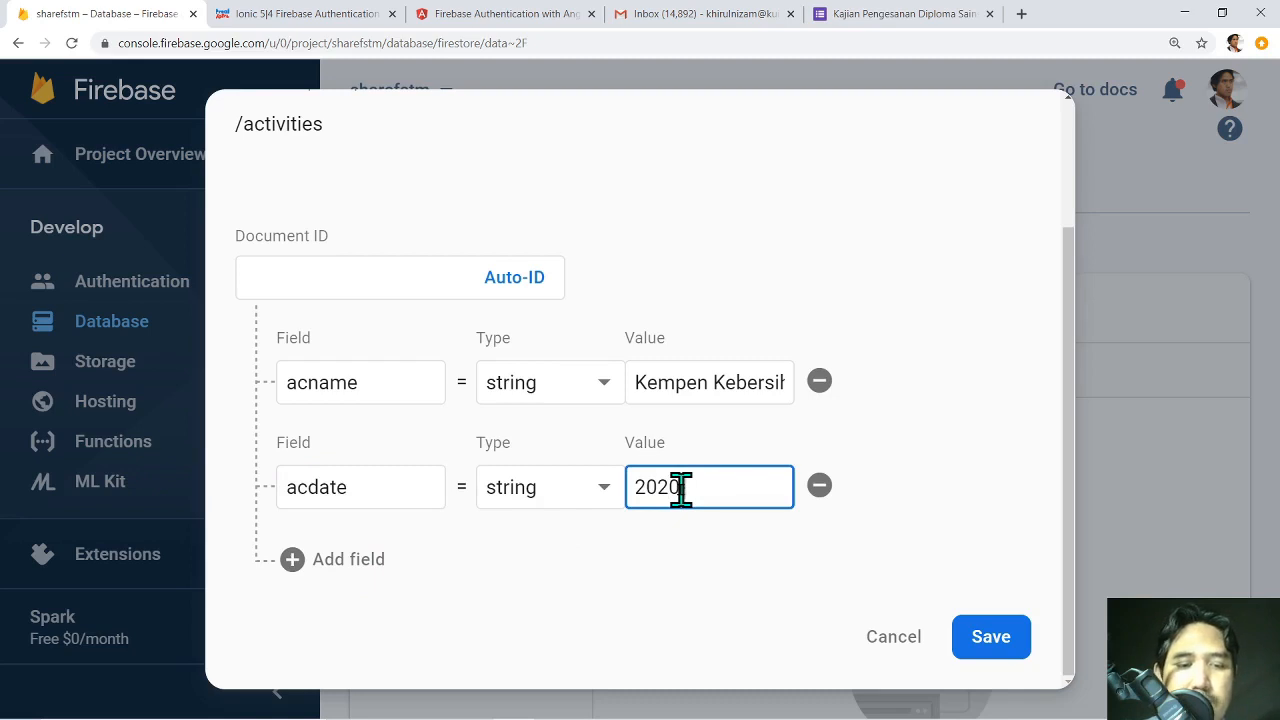
pyautogui.write('-06-6')
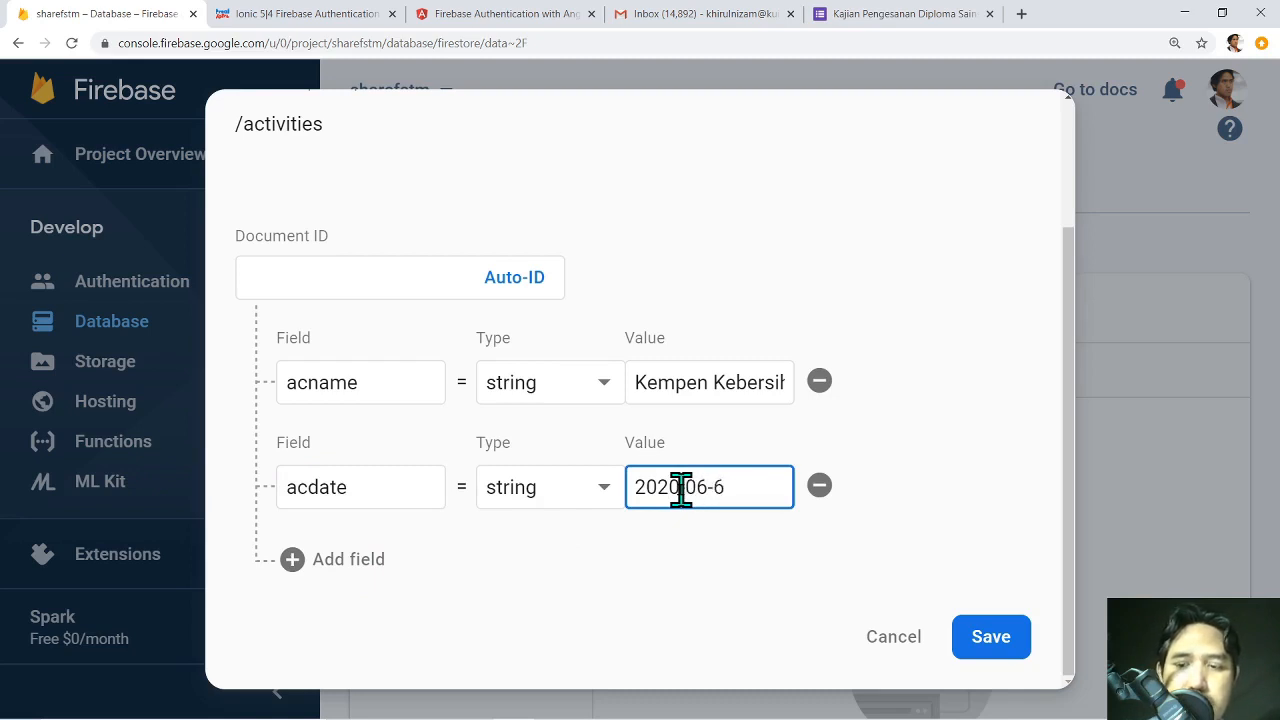
pyautogui.press('BackSpace')
pyautogui.write('06')
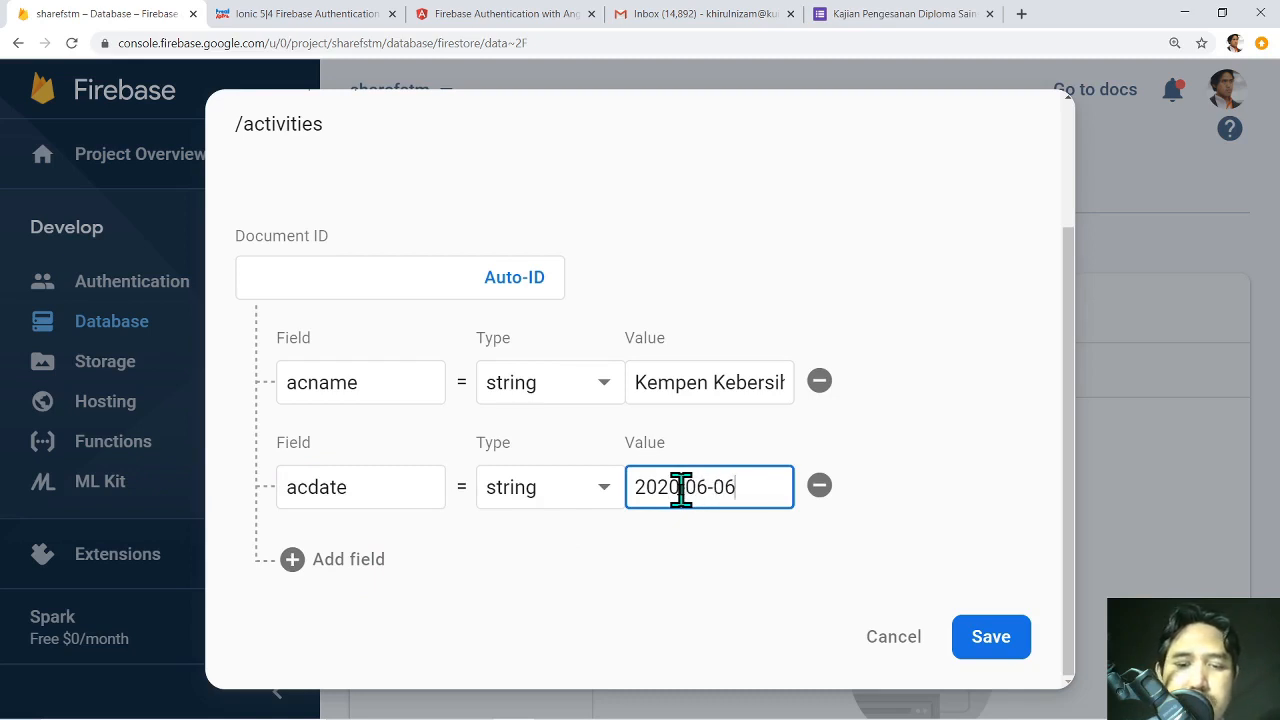
# Add a third field acpic holding the person-in-charge's name.
pyautogui.click(293, 560)
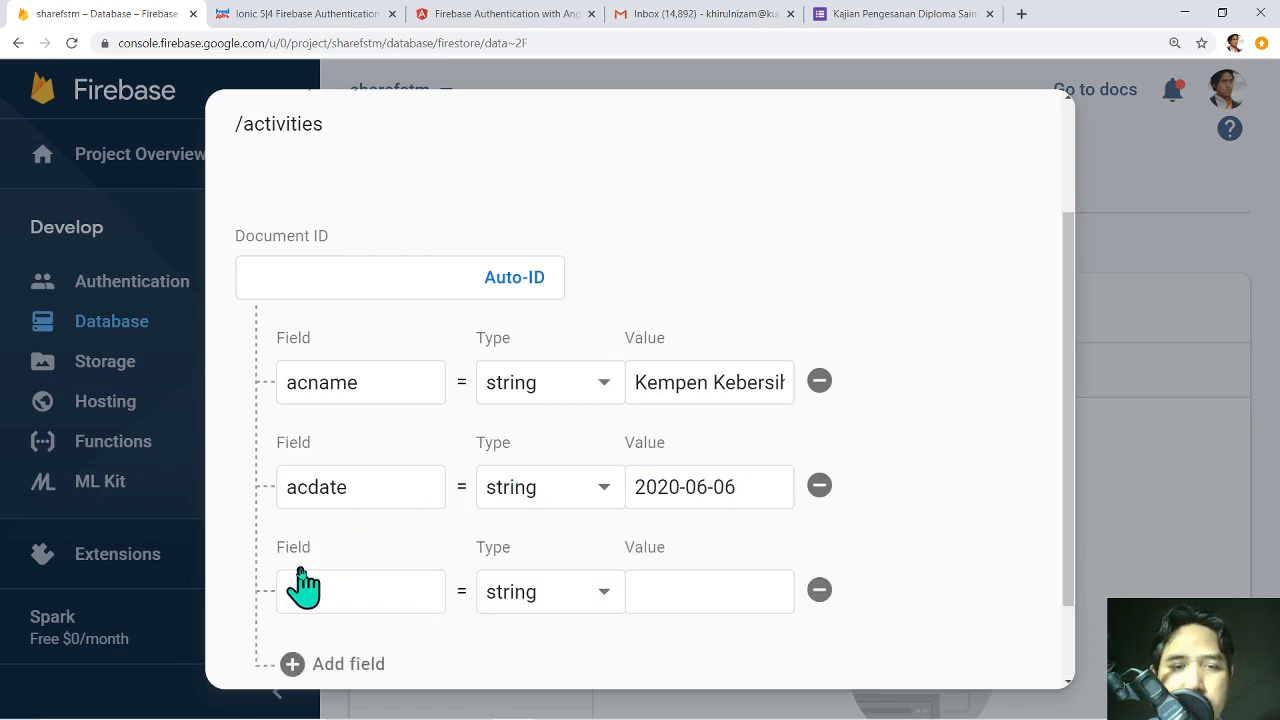
pyautogui.click(322, 592)
pyautogui.write('ac')
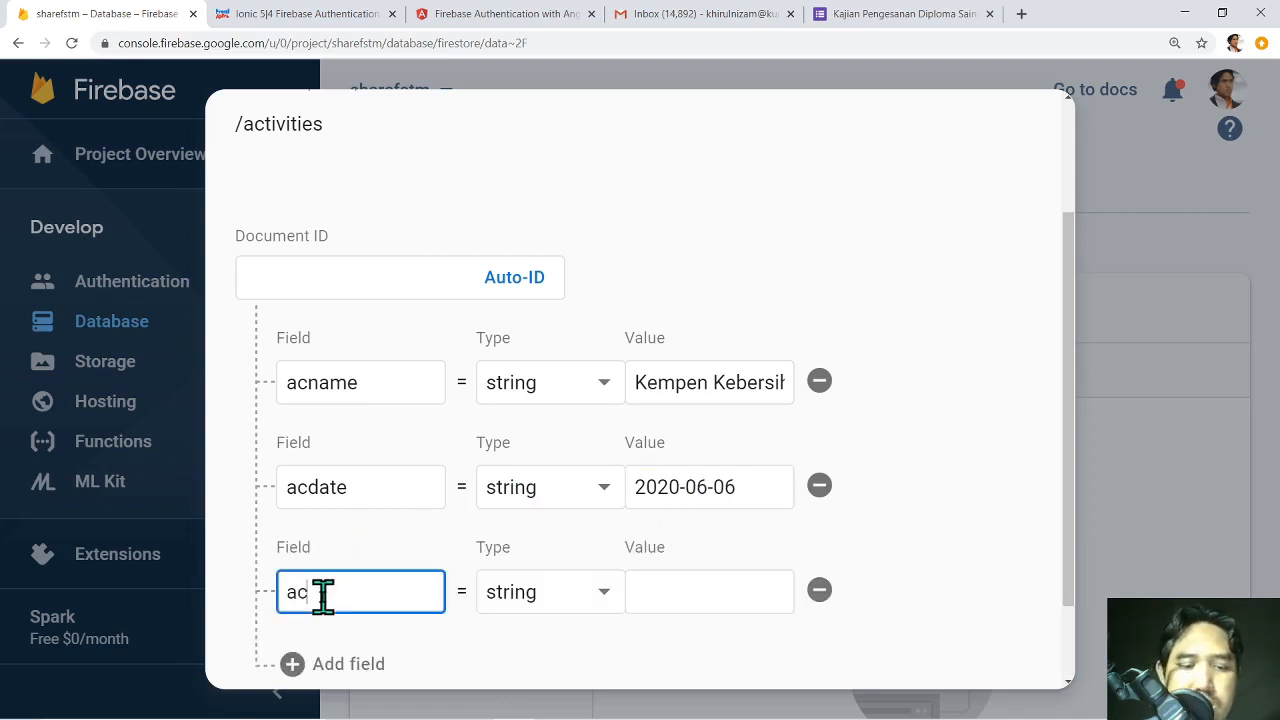
pyautogui.write('pic')
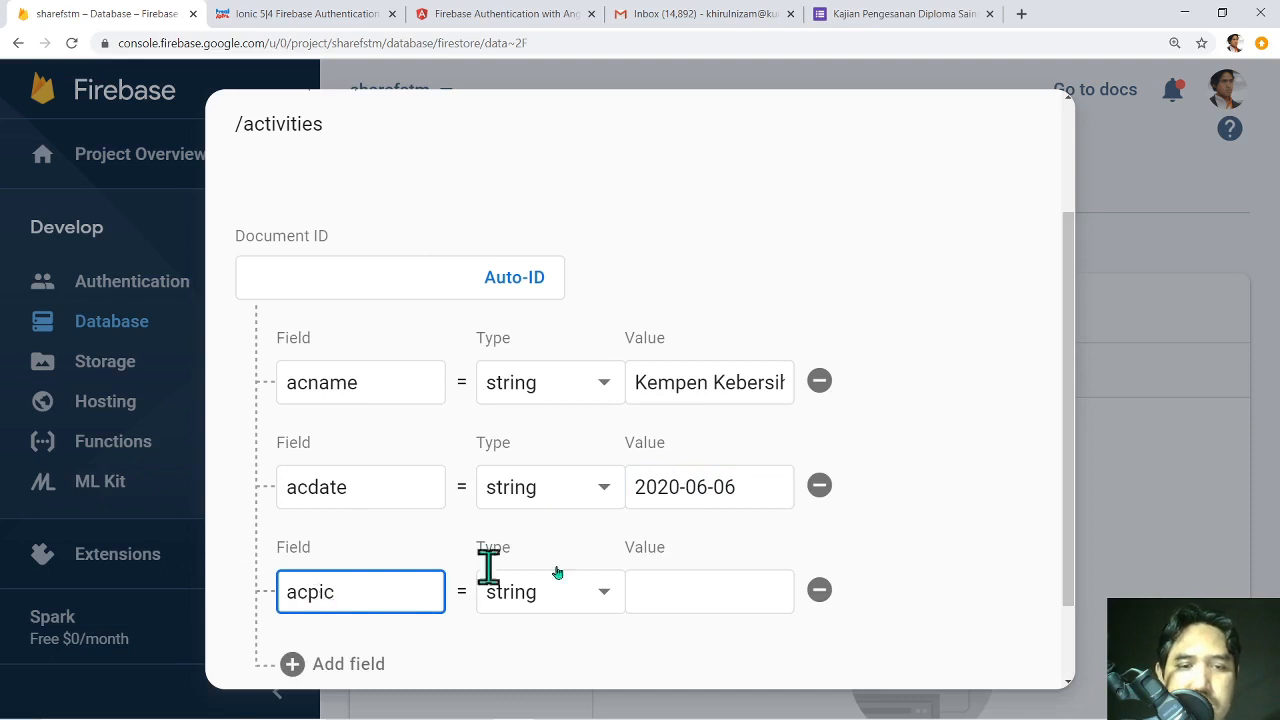
pyautogui.click(718, 590)
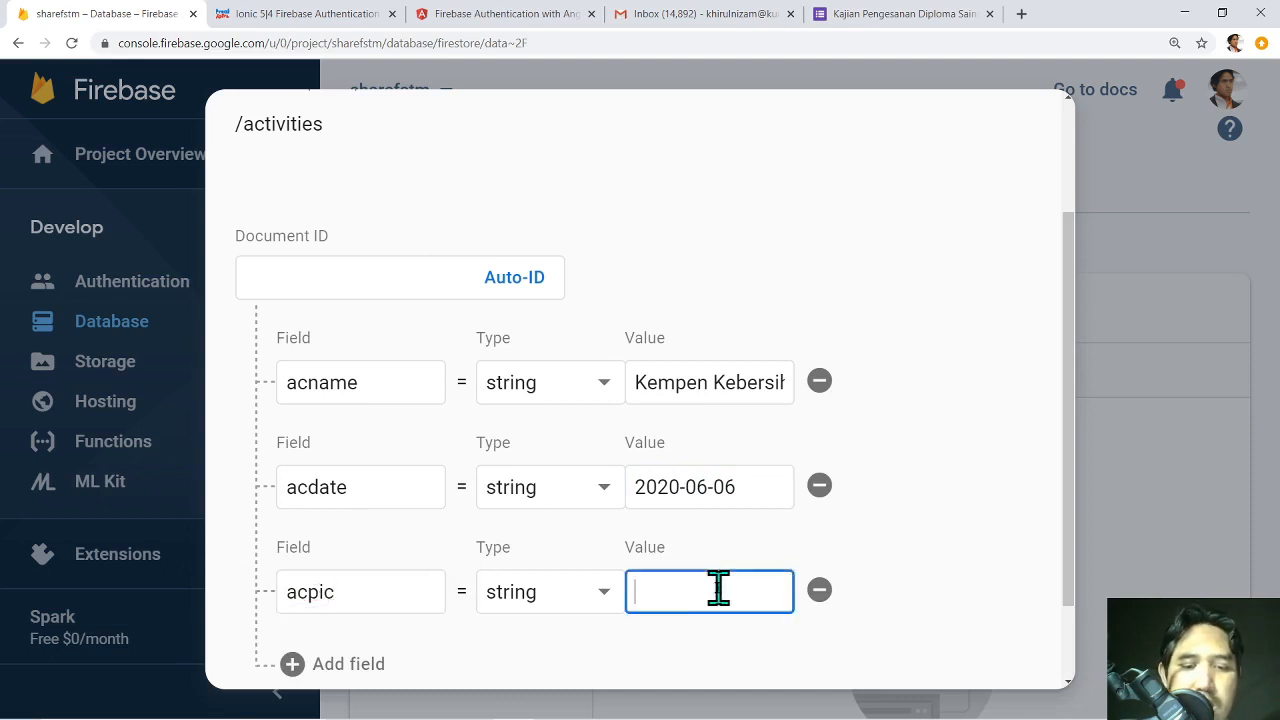
pyautogui.write('Ustaz Ali')
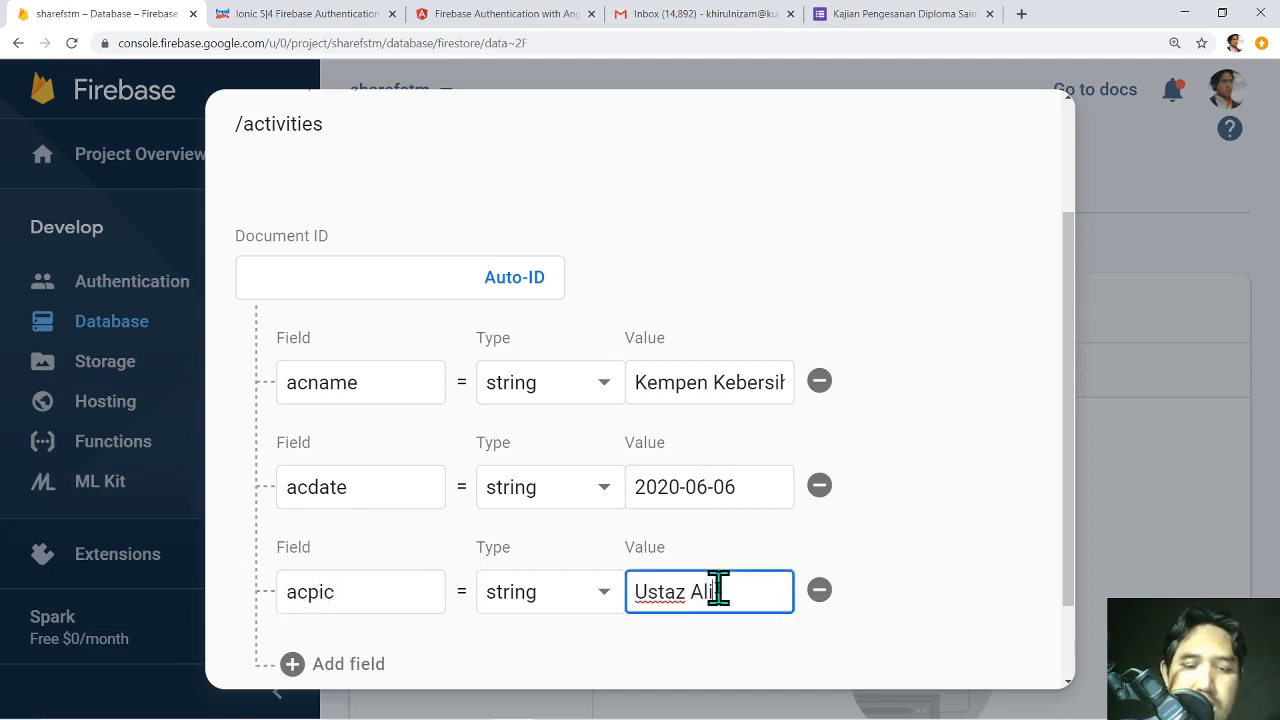
# Add the field acdesc with value 'Kempen kearah persekitaran yang bersih'.
pyautogui.scroll(-1, 600, 543)
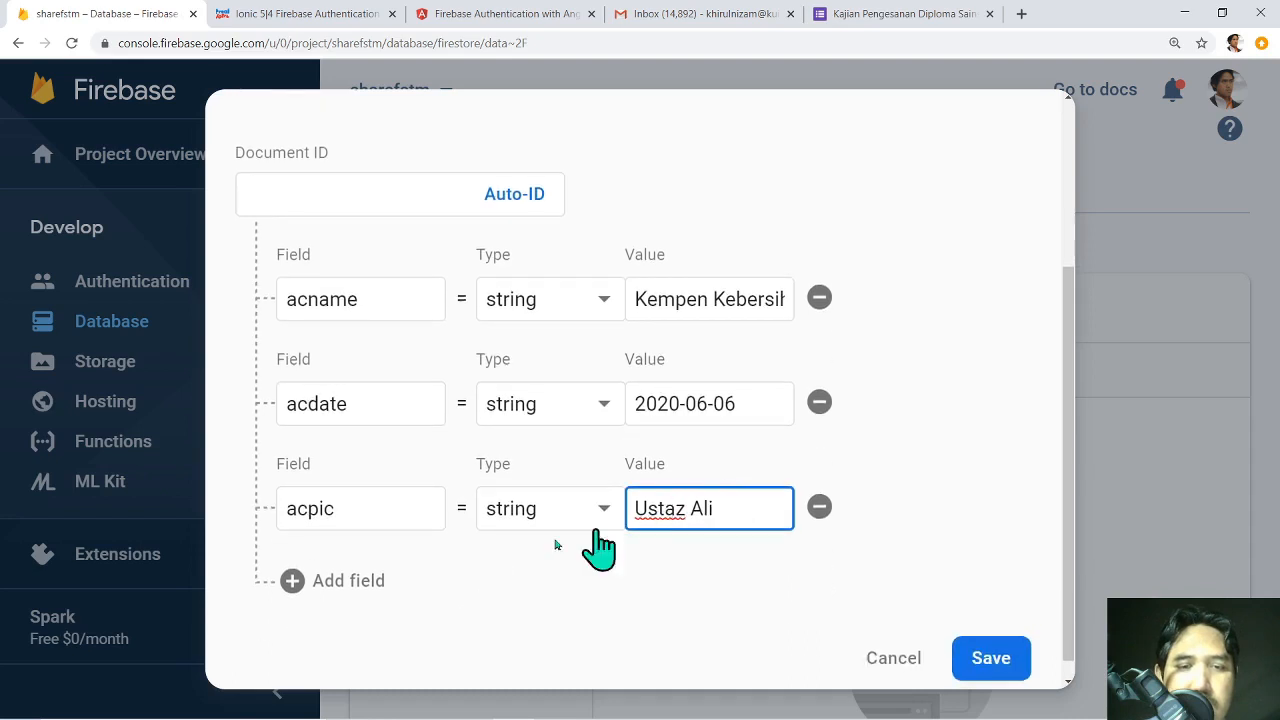
pyautogui.click(345, 577)
pyautogui.click(350, 609)
pyautogui.write('ac')
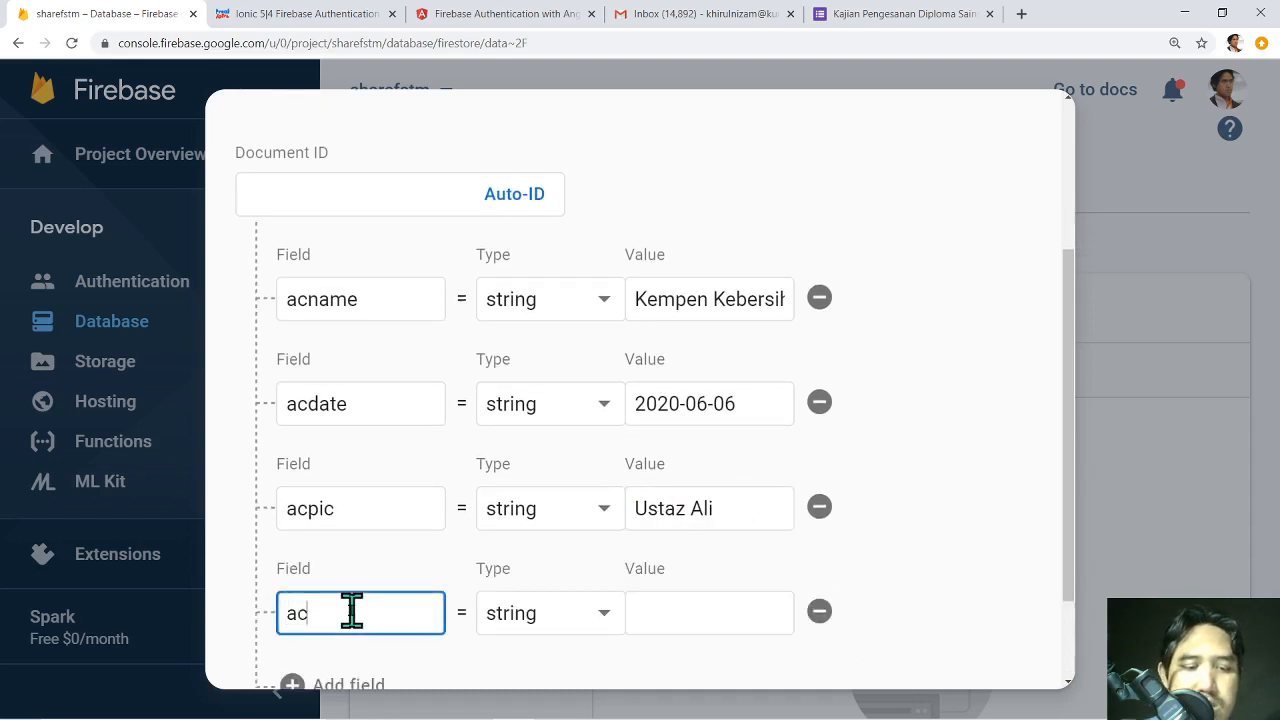
pyautogui.write('desc')
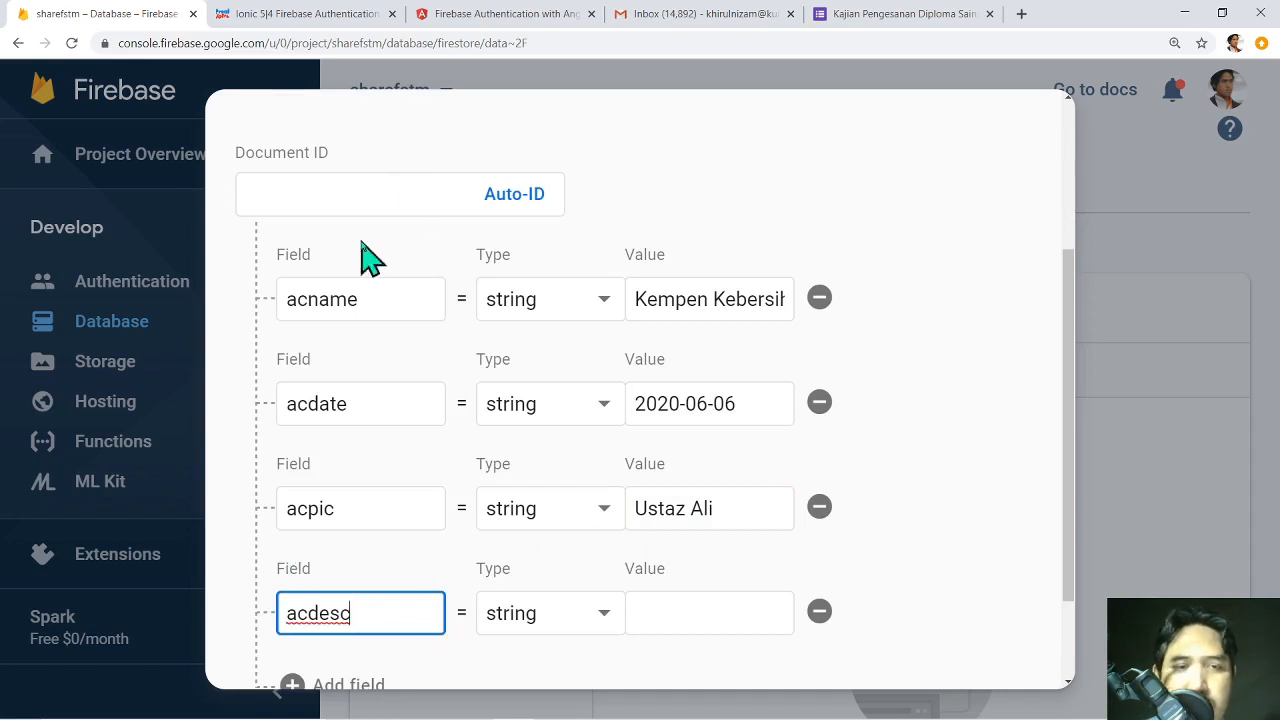
pyautogui.click(678, 615)
pyautogui.write('Kem')
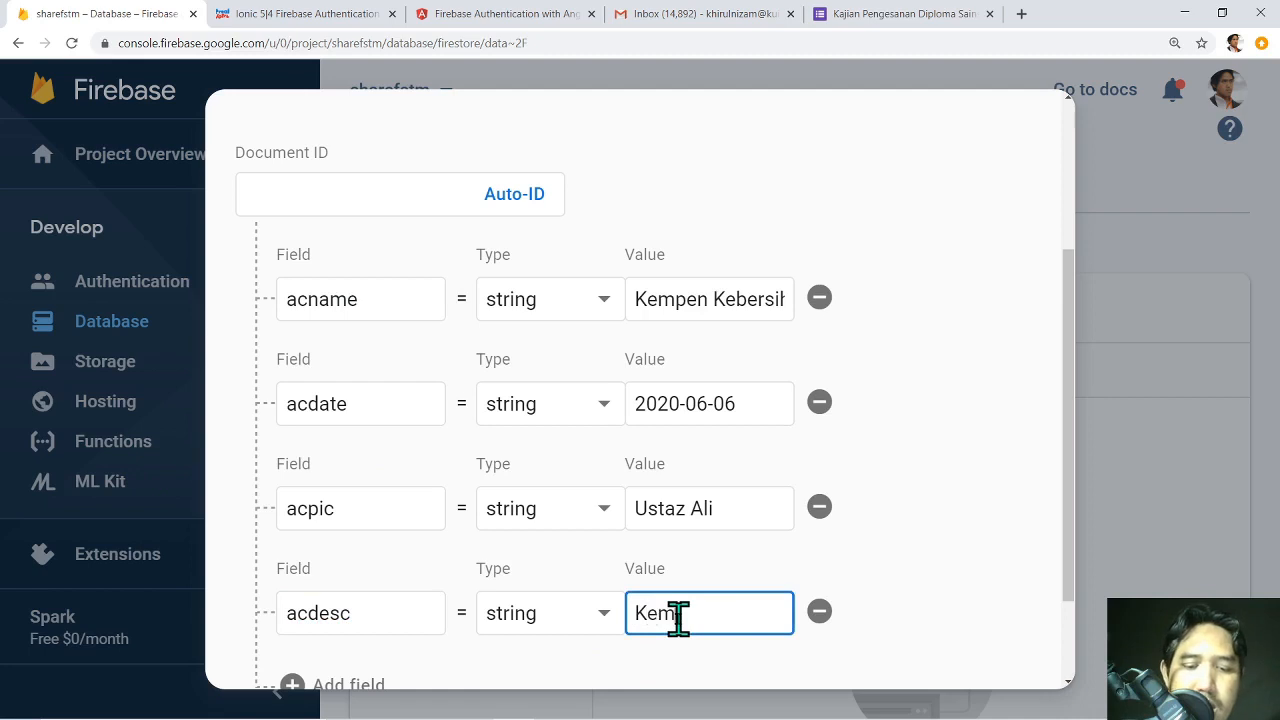
pyautogui.write('pen kera')
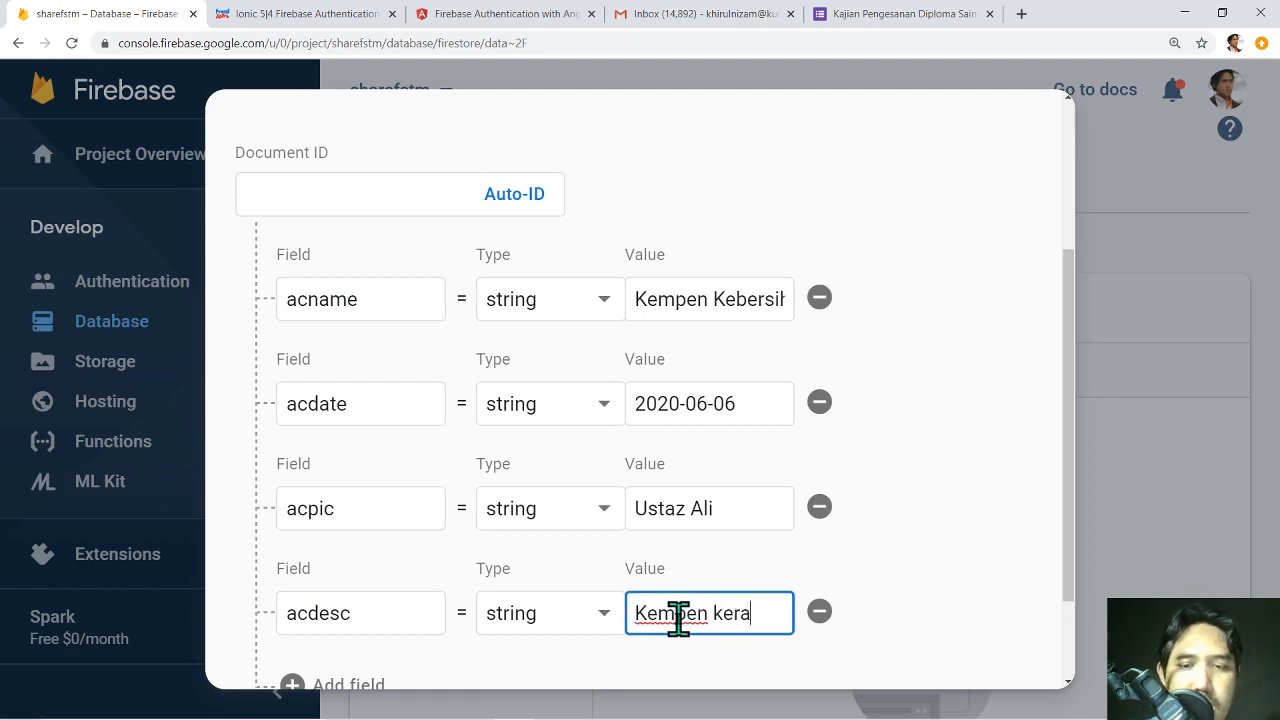
pyautogui.press('BackSpace')
pyautogui.press('BackSpace')
pyautogui.write('arah')
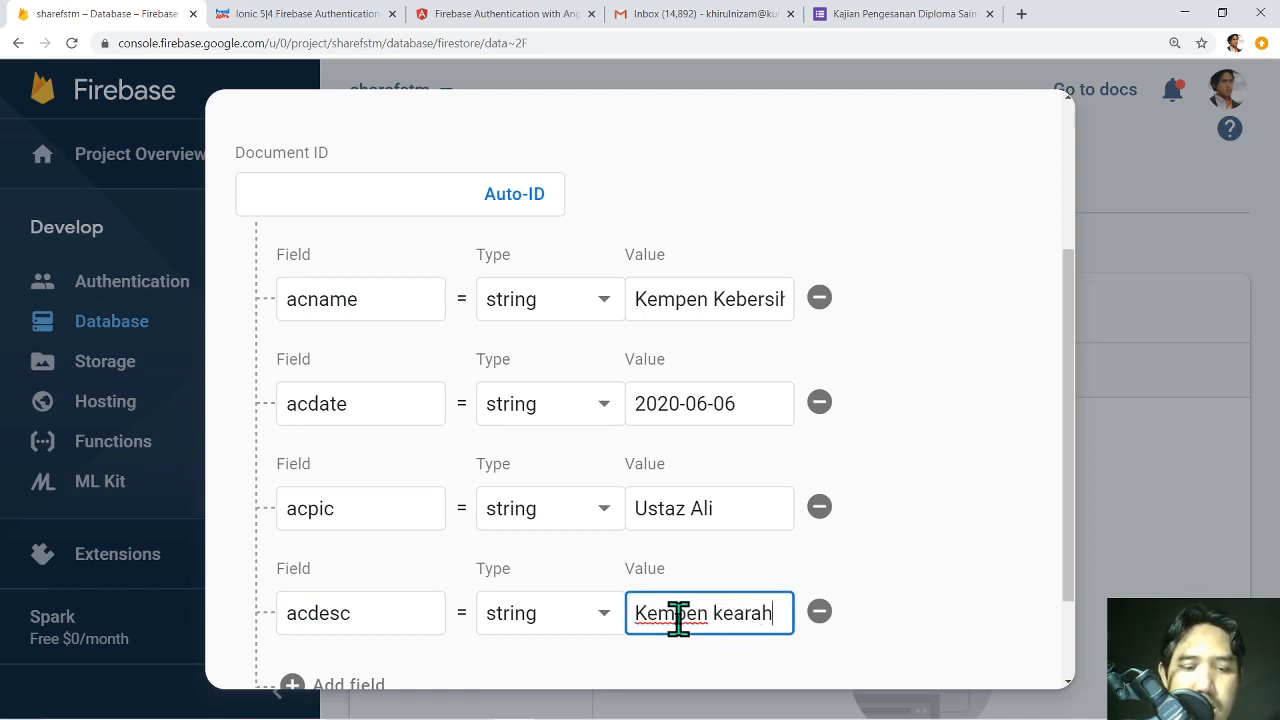
pyautogui.write(' masjid ')
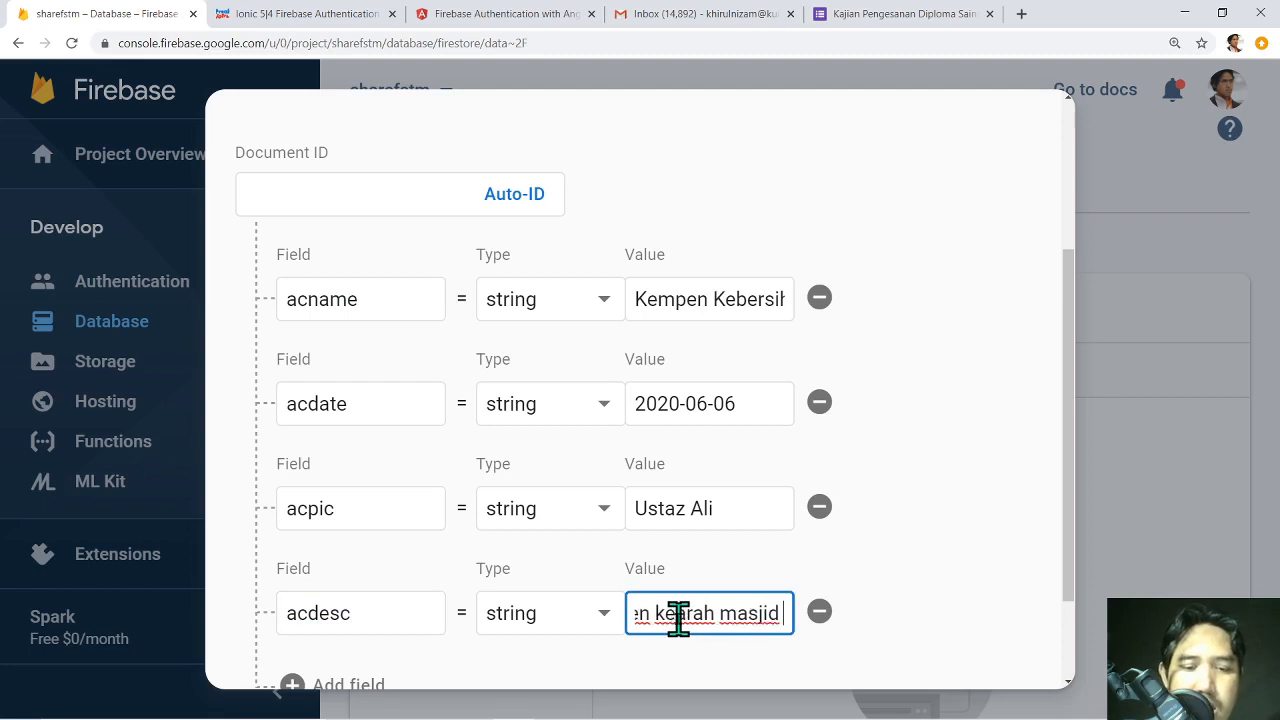
pyautogui.write('yang bersih')
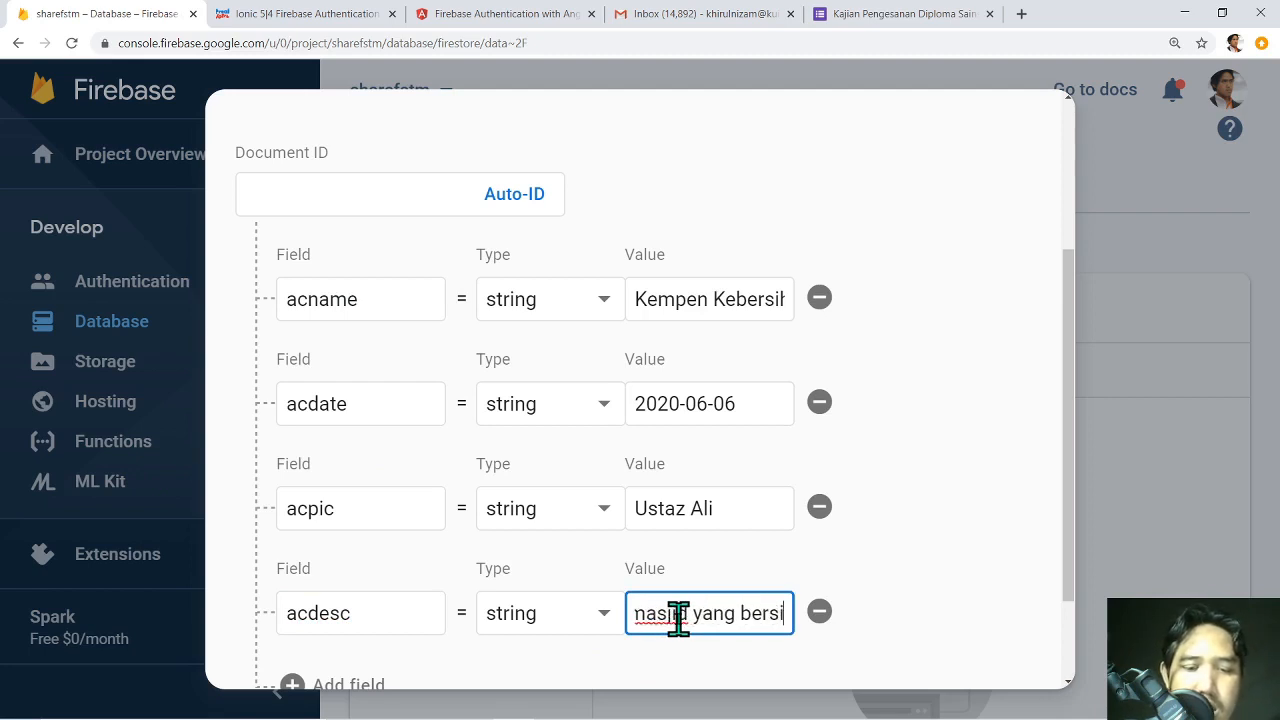
pyautogui.doubleClick(655, 613)
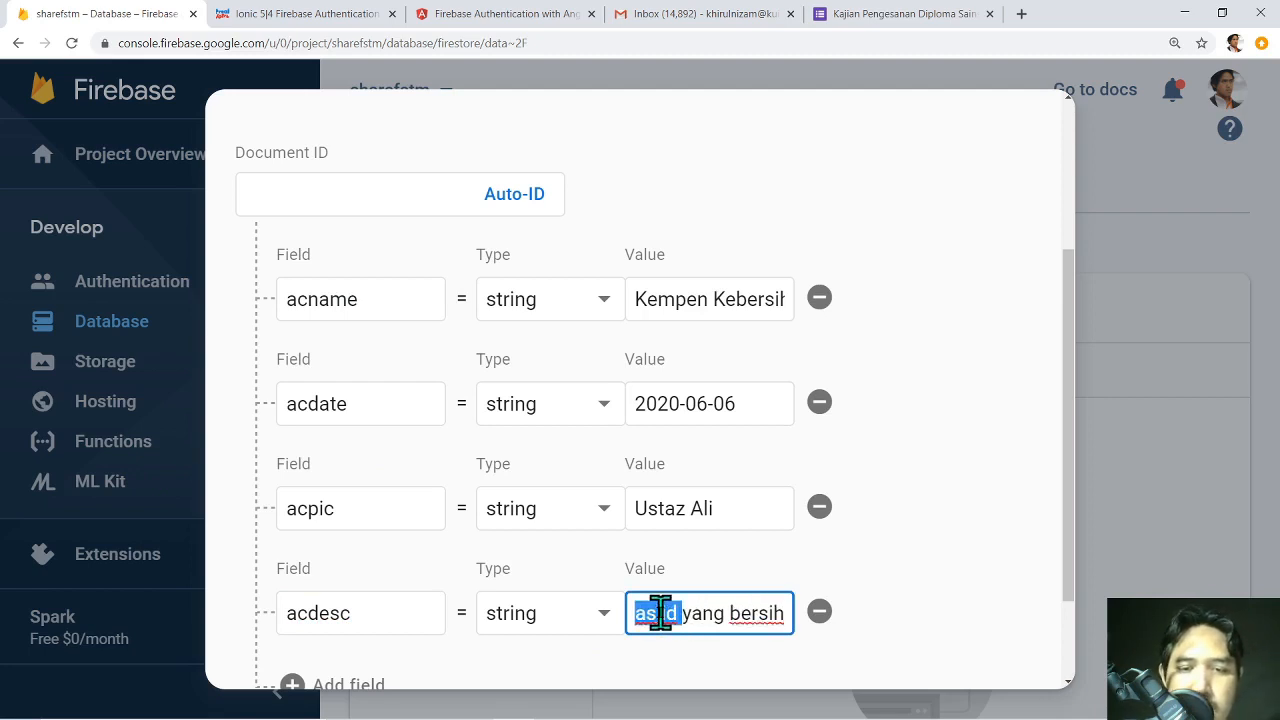
pyautogui.press('BackSpace')
pyautogui.write('persekita')
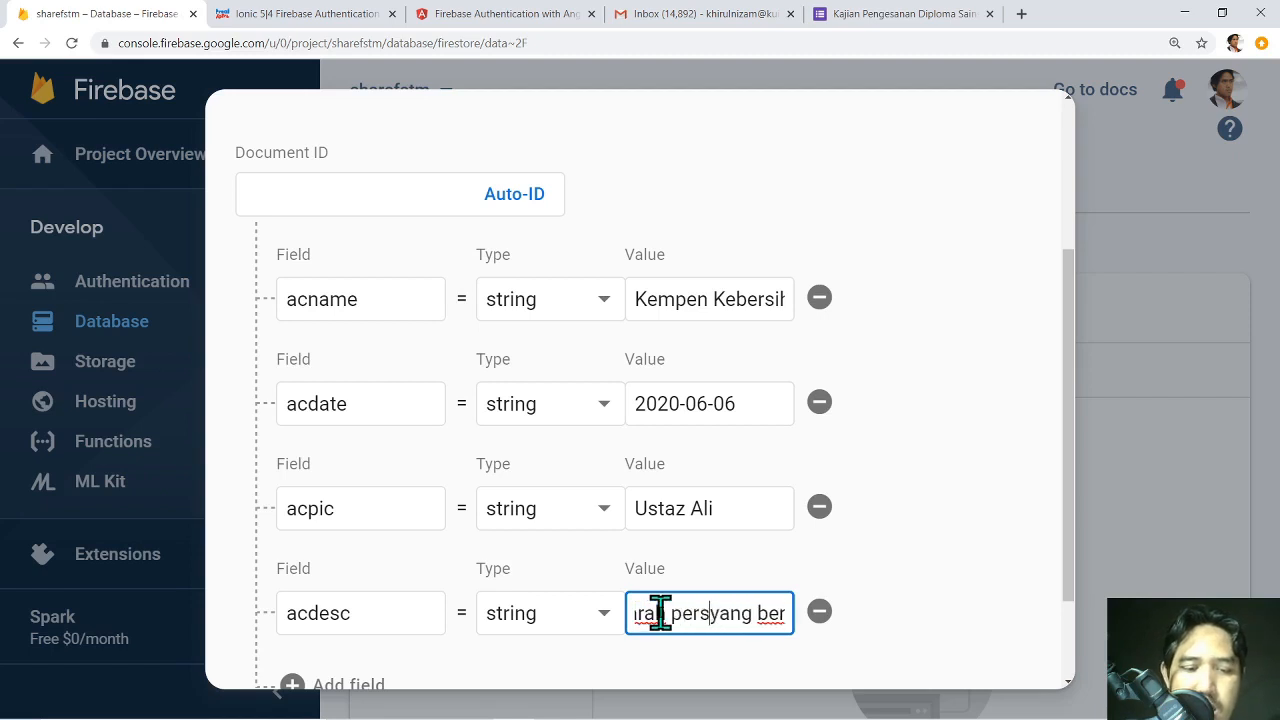
pyautogui.write('ran')
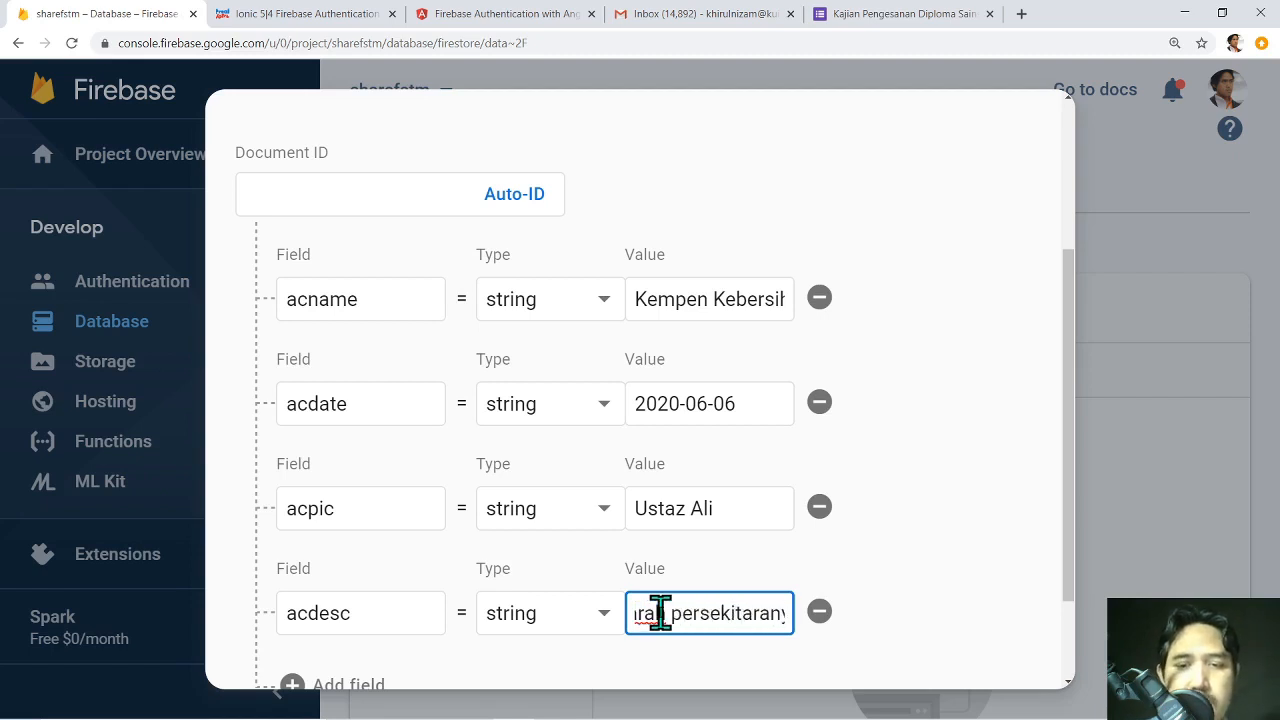
# Save the new activities document.
pyautogui.moveTo(1068, 424); pyautogui.dragTo(1076, 494)
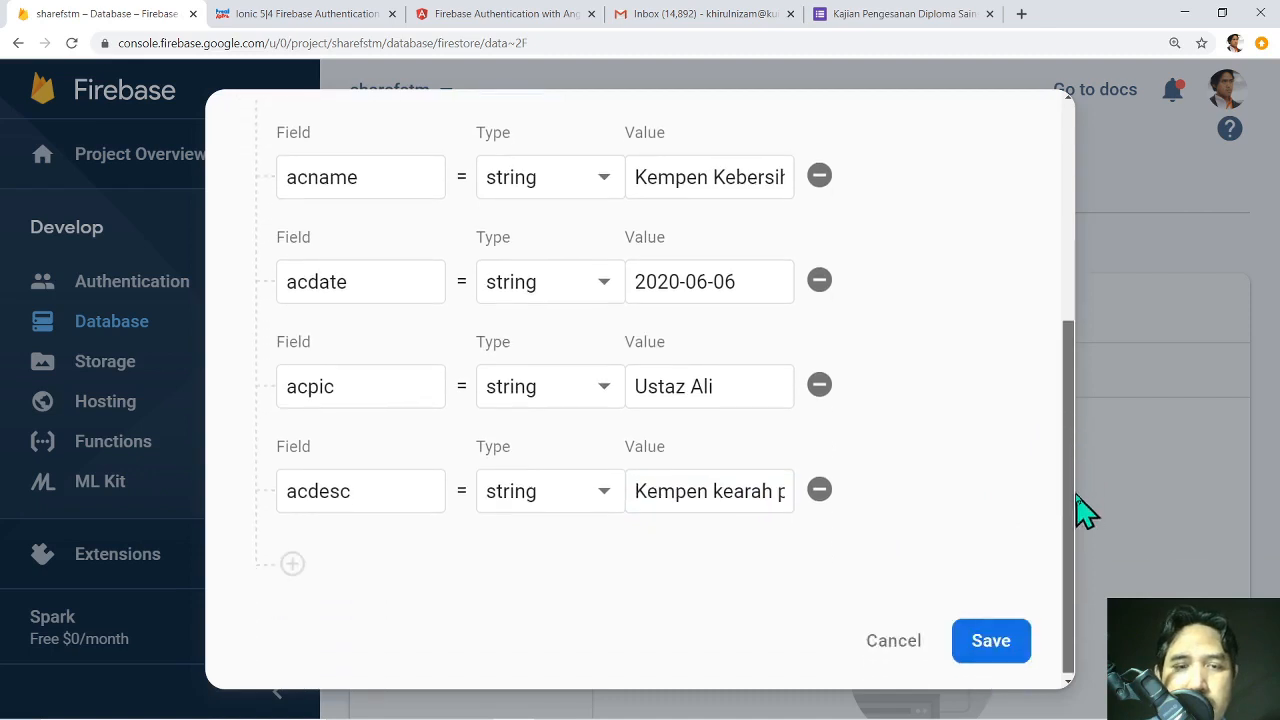
pyautogui.scroll(2, 428, 350)
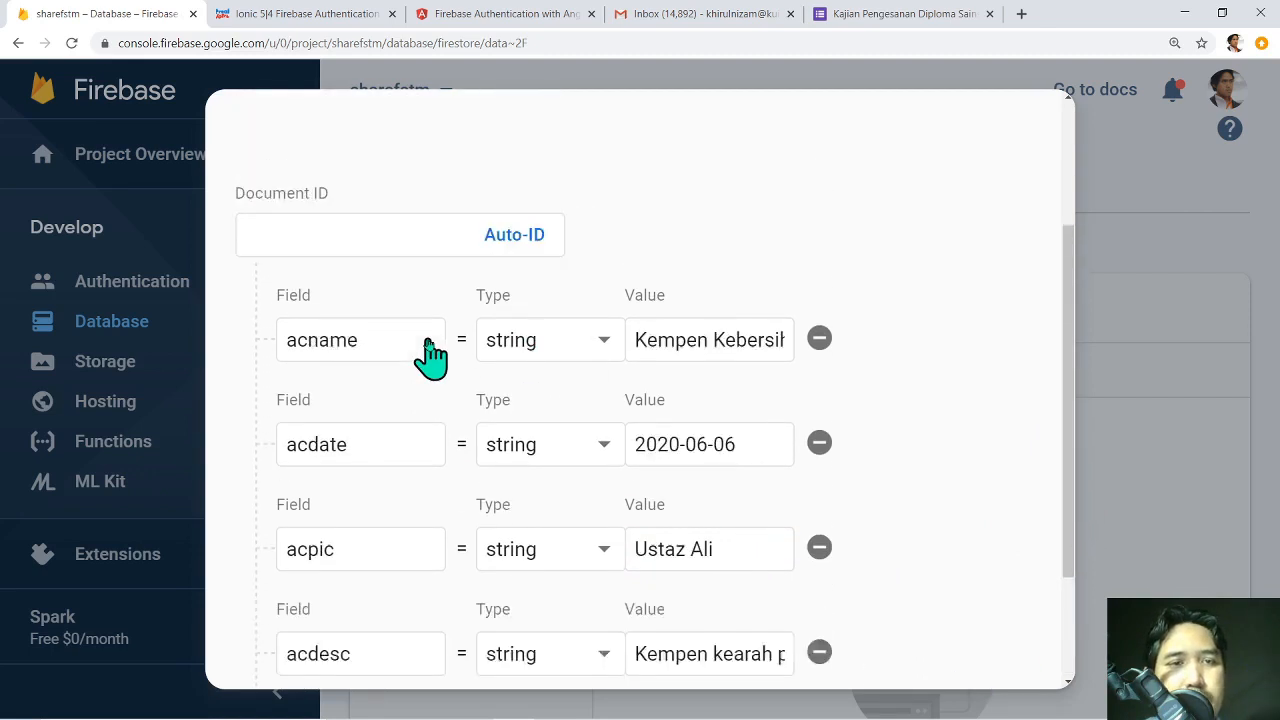
pyautogui.scroll(-2, 403, 352)
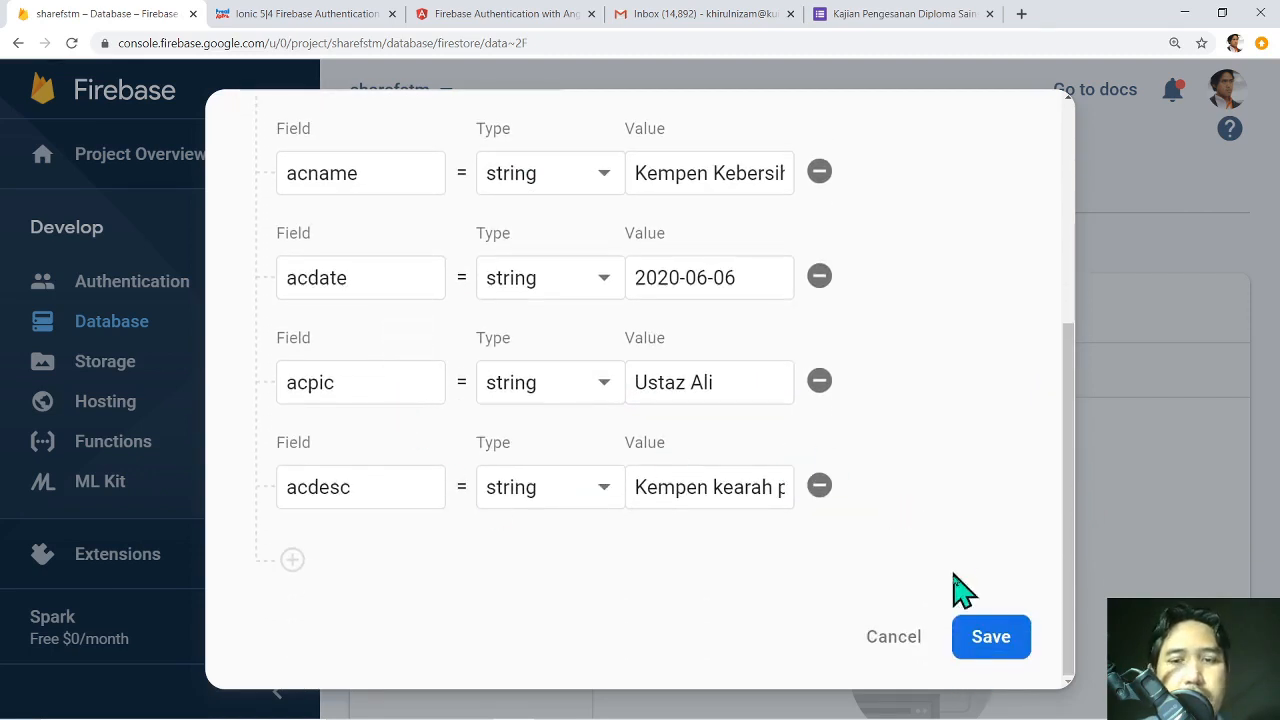
pyautogui.click(986, 661)
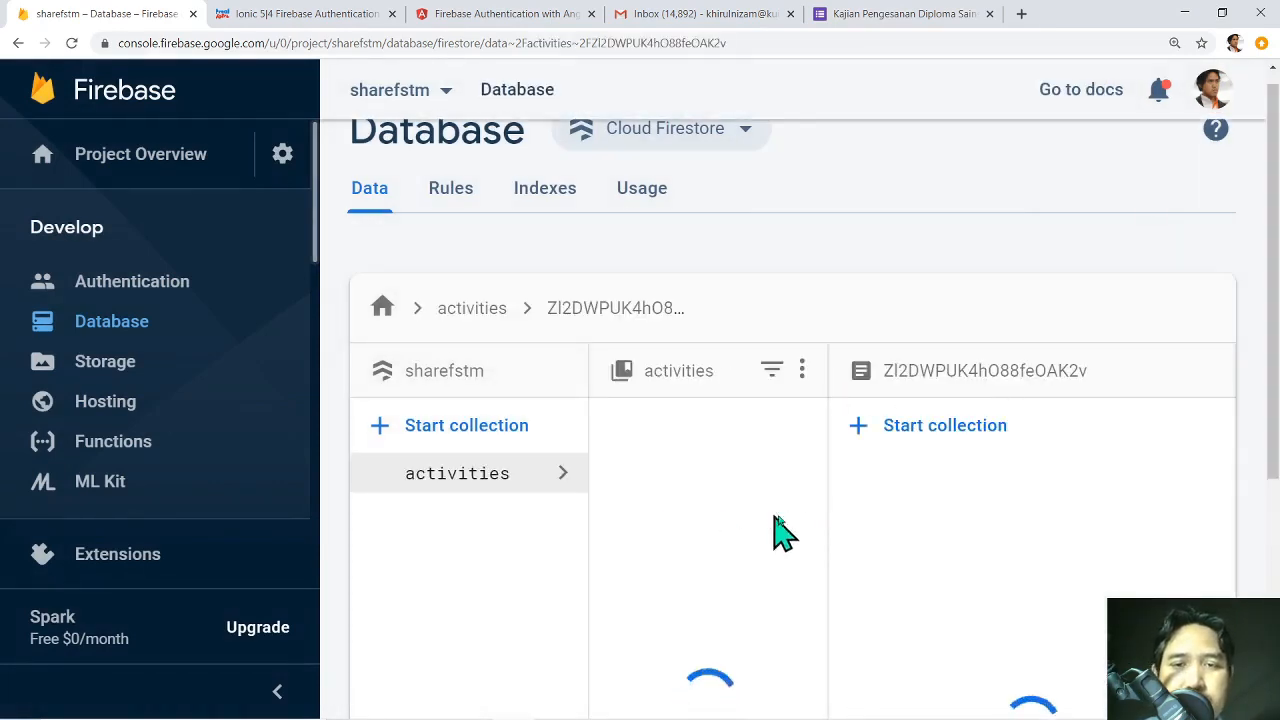
pyautogui.scroll(-1, 1270, 350)
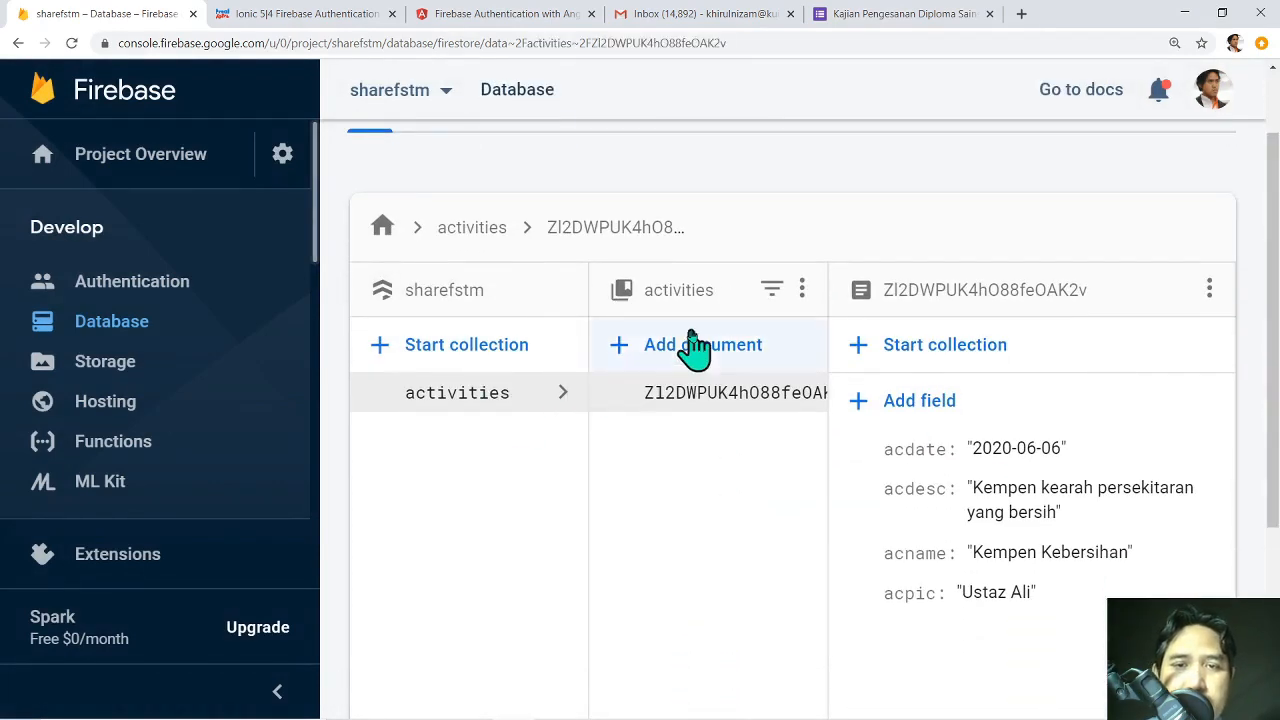
pyautogui.click(734, 402)
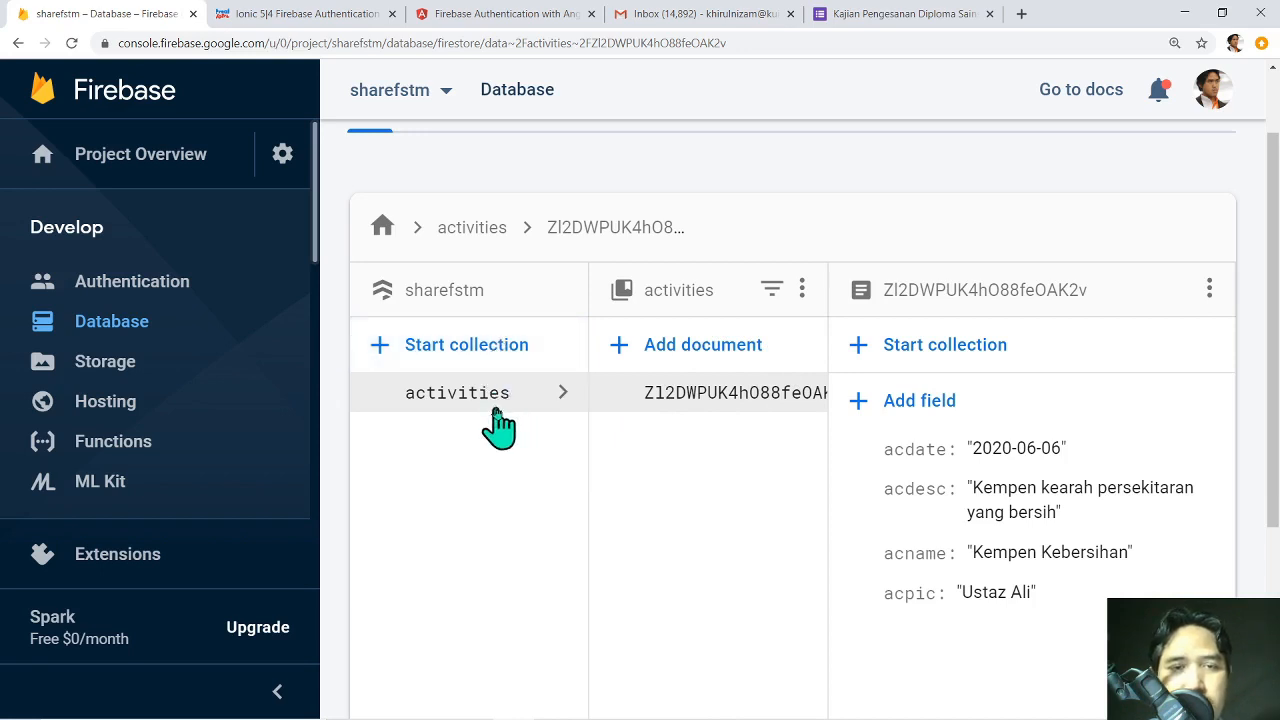
# Create a 'speakers' collection whose first document has an spname field with the speaker's name.
pyautogui.click(380, 358)
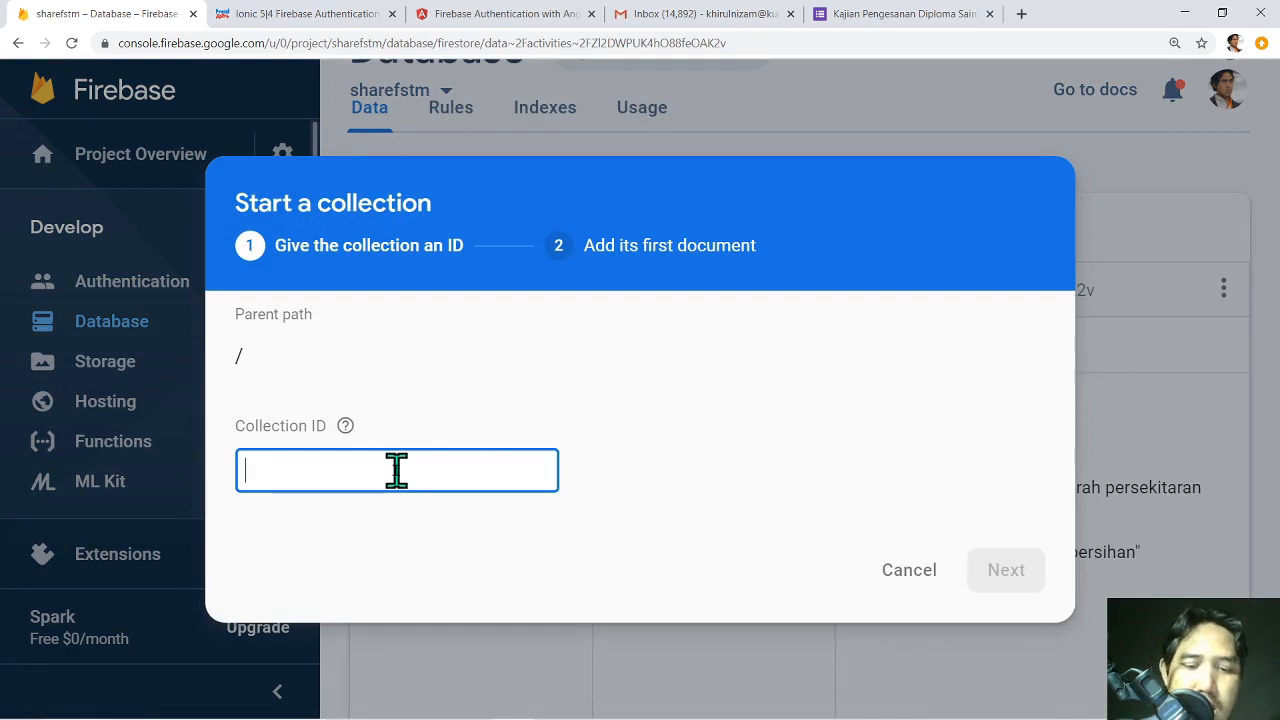
pyautogui.write('pence')
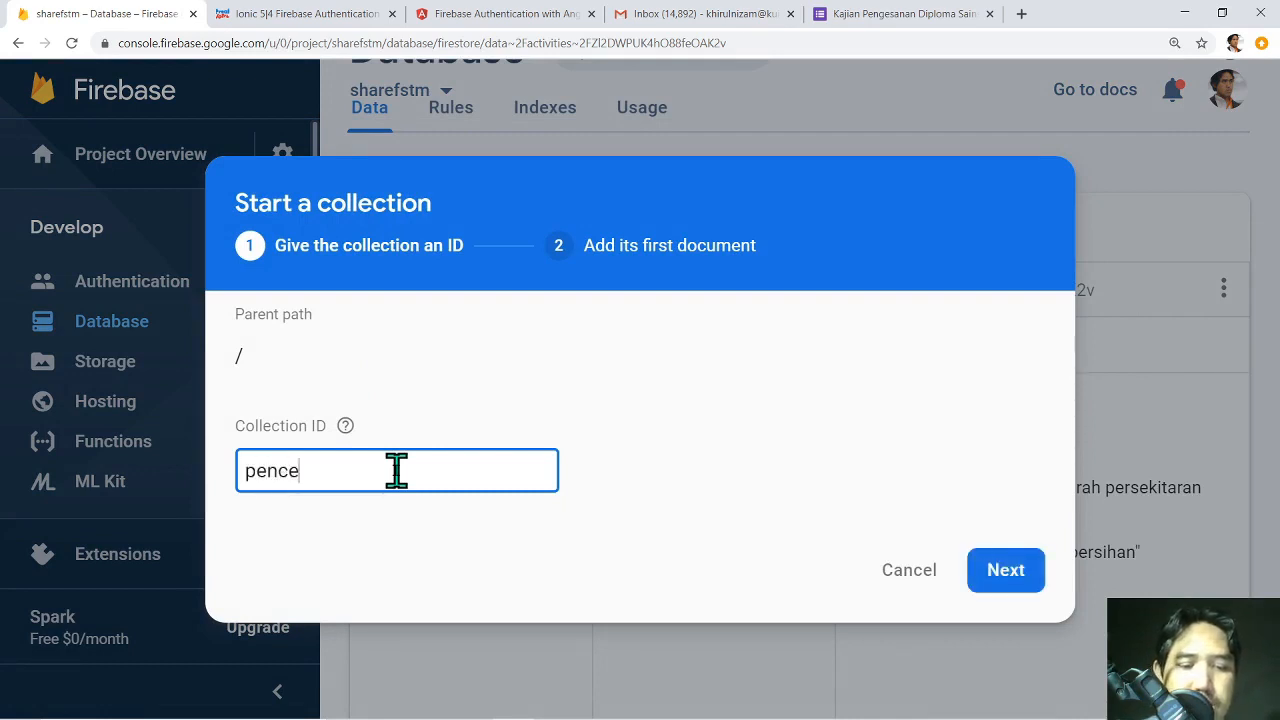
pyautogui.write('ramahs')
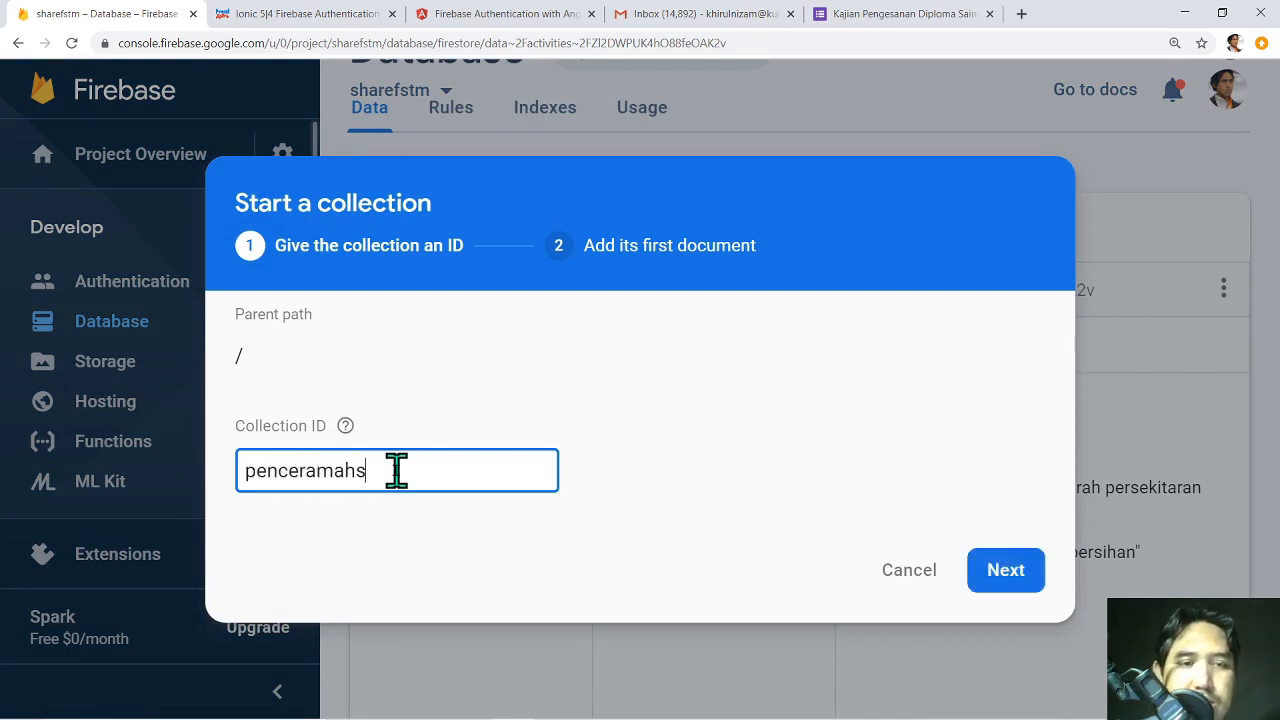
pyautogui.moveTo(397, 472); pyautogui.dragTo(130, 459)
pyautogui.write('speakers')
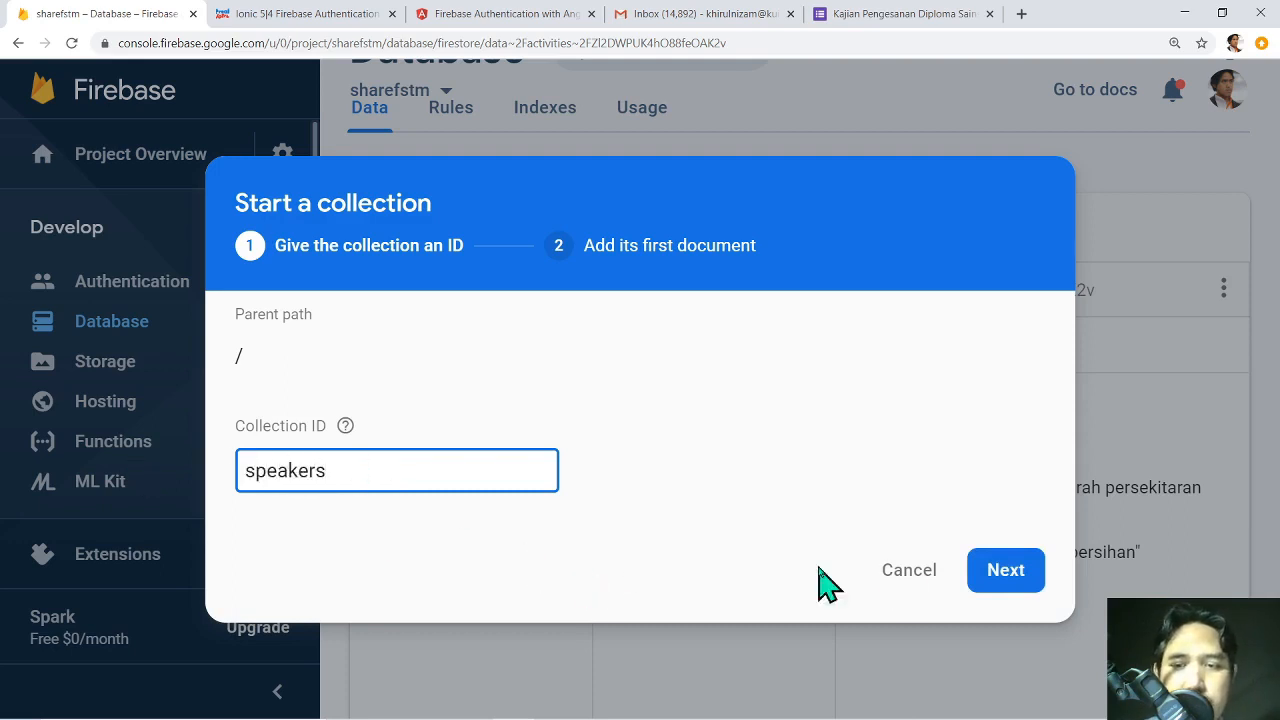
pyautogui.click(1003, 578)
pyautogui.click(405, 522)
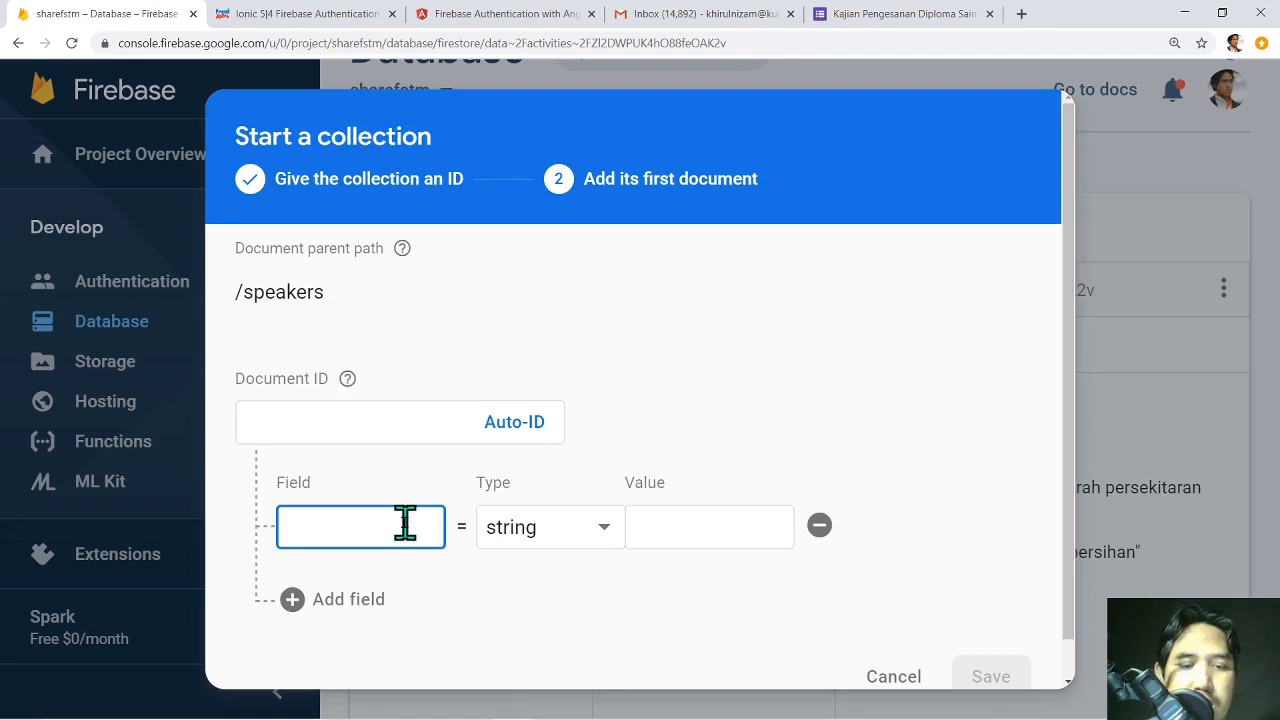
pyautogui.write('spname')
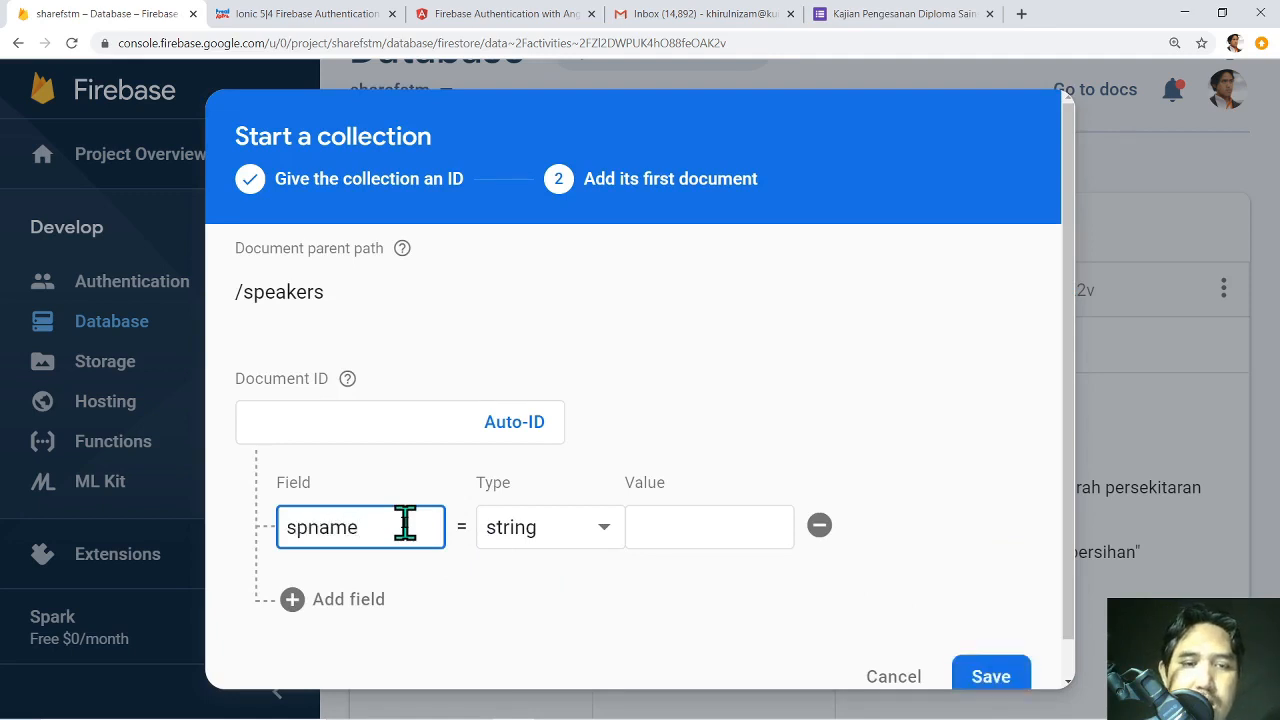
pyautogui.click(665, 522)
pyautogui.write('Ust')
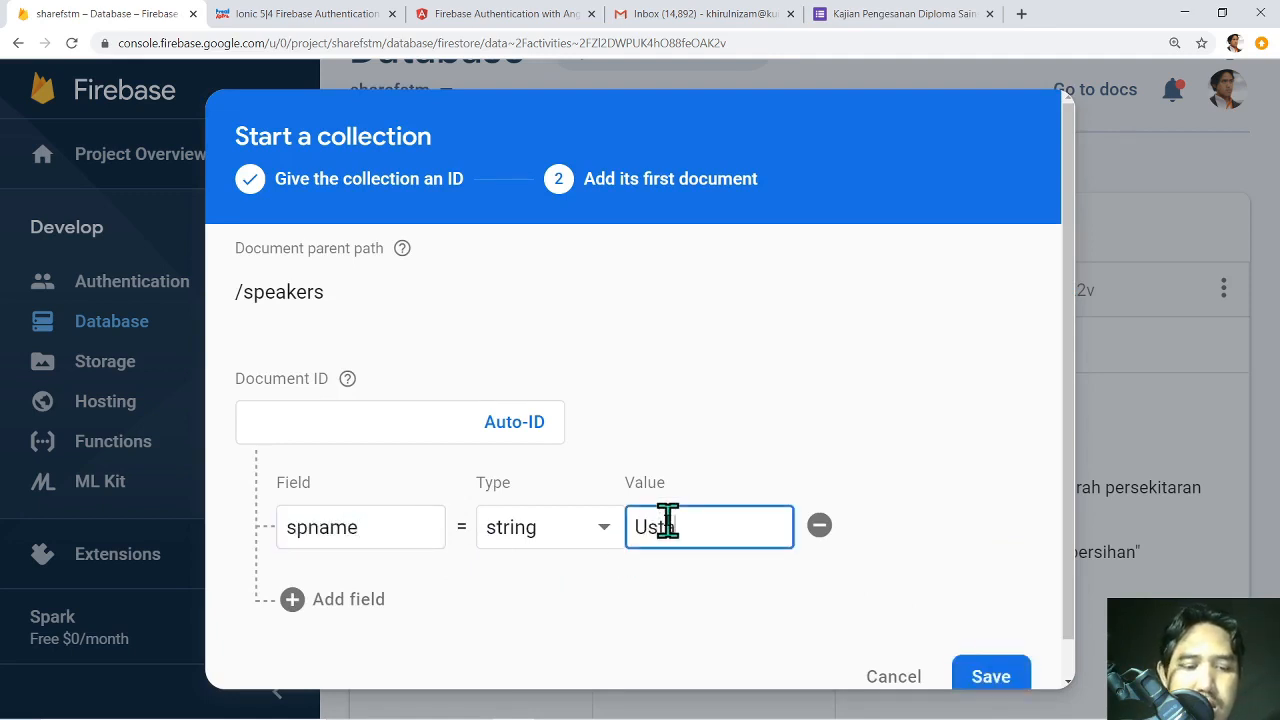
pyautogui.write('az Mahmod')
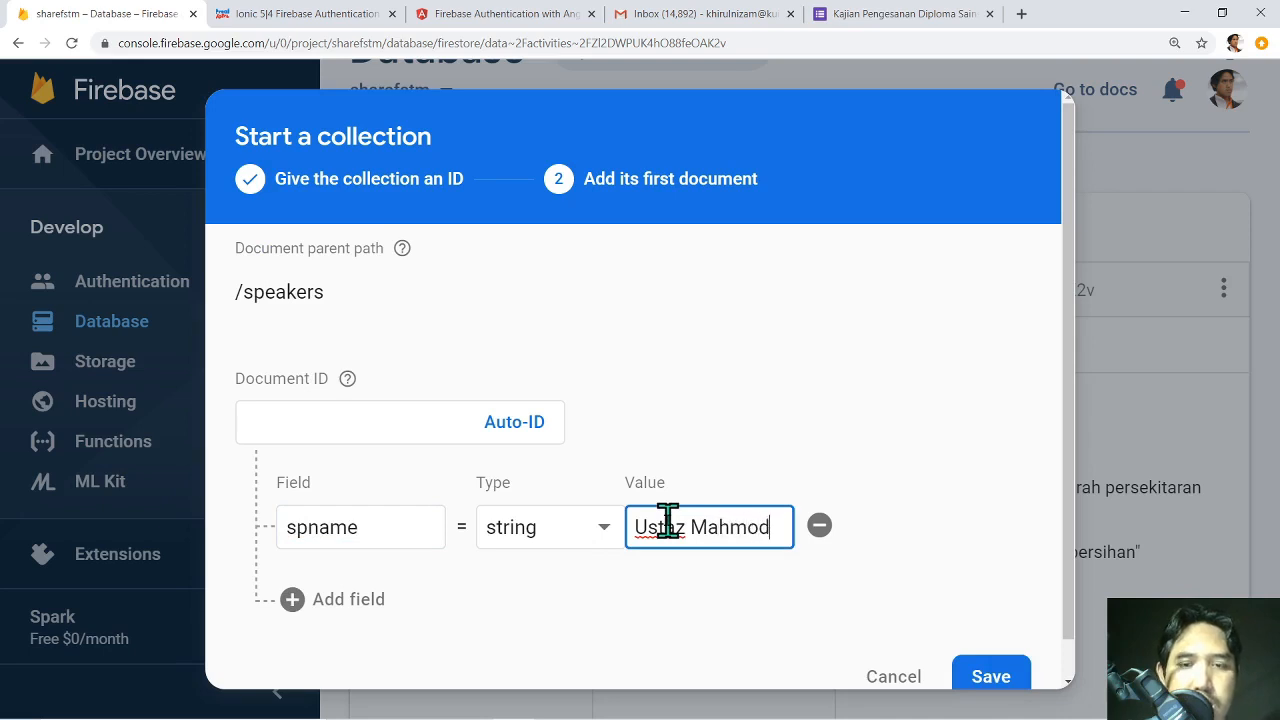
# Add two more fields named sptelefon and spbank.
pyautogui.click(372, 602)
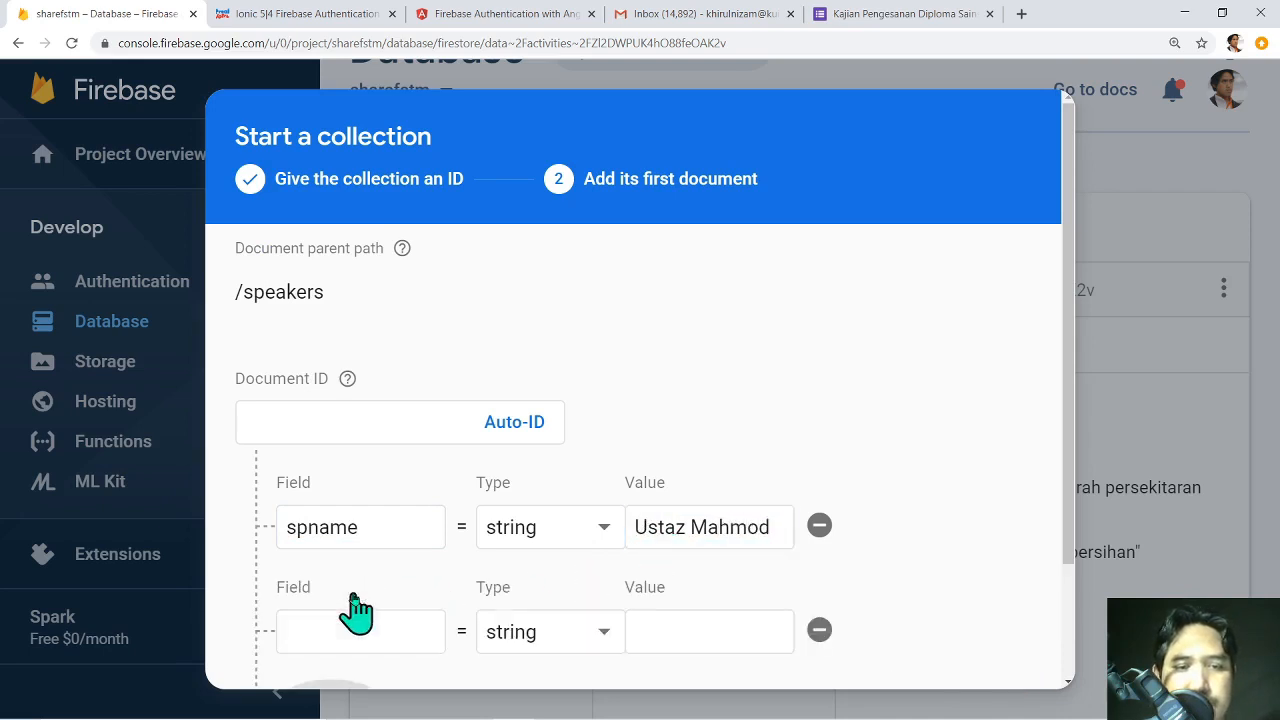
pyautogui.scroll(-2, 889, 443)
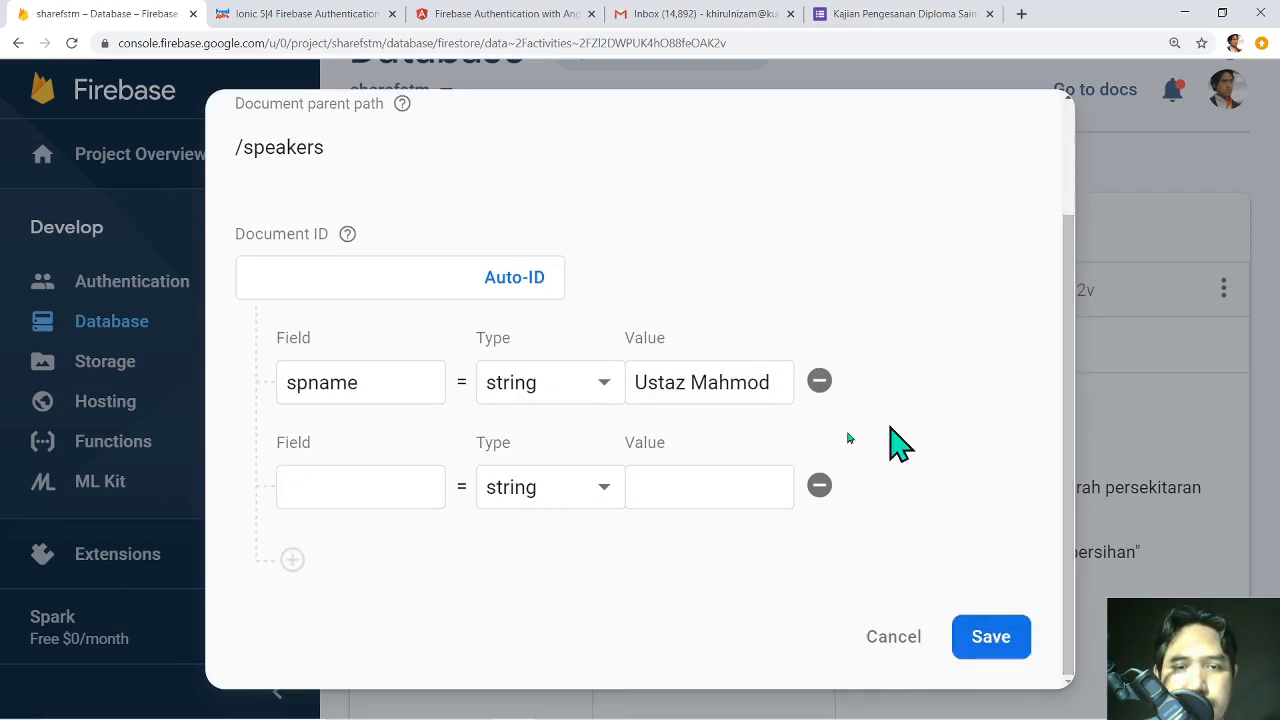
pyautogui.click(415, 489)
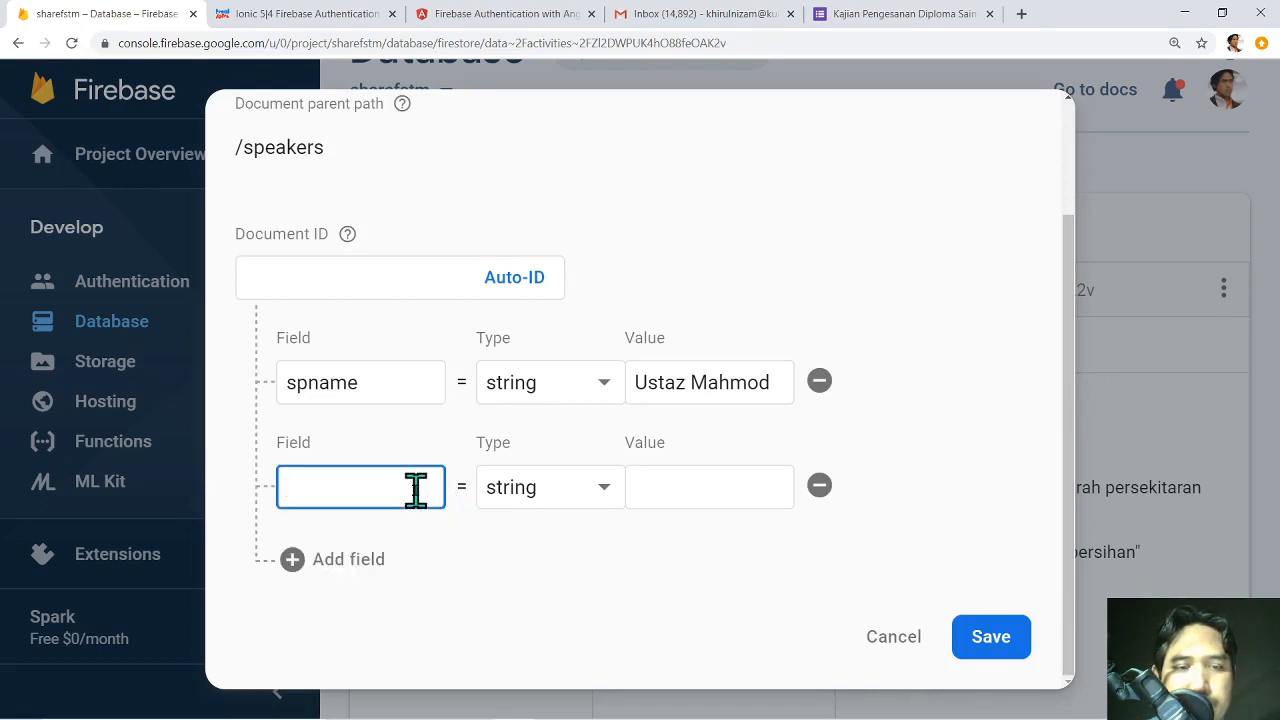
pyautogui.write('sp')
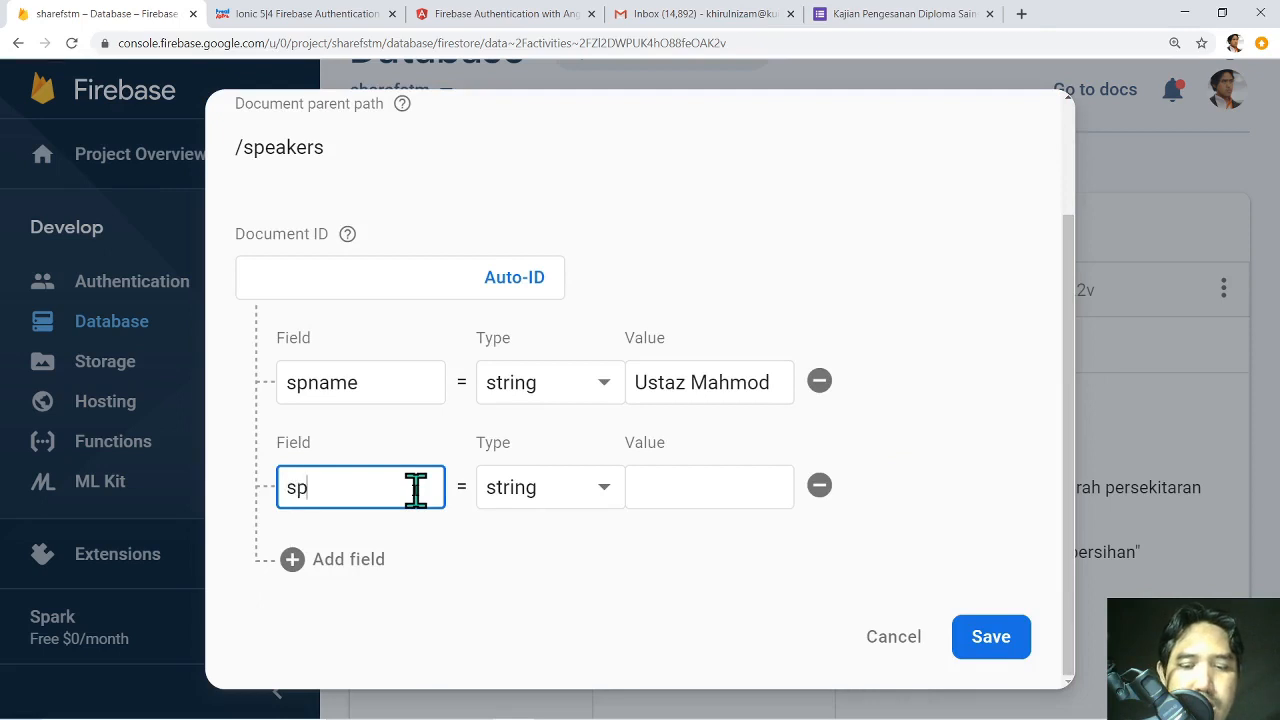
pyautogui.write('telefon')
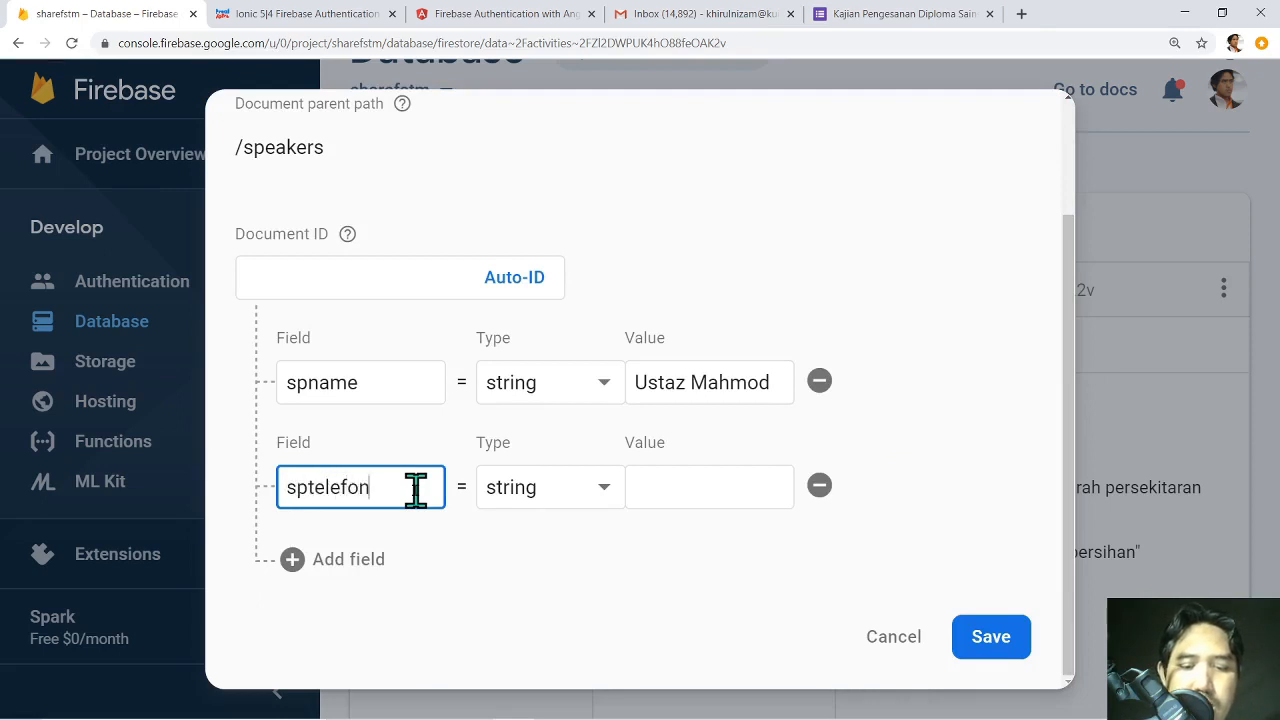
pyautogui.click(298, 562)
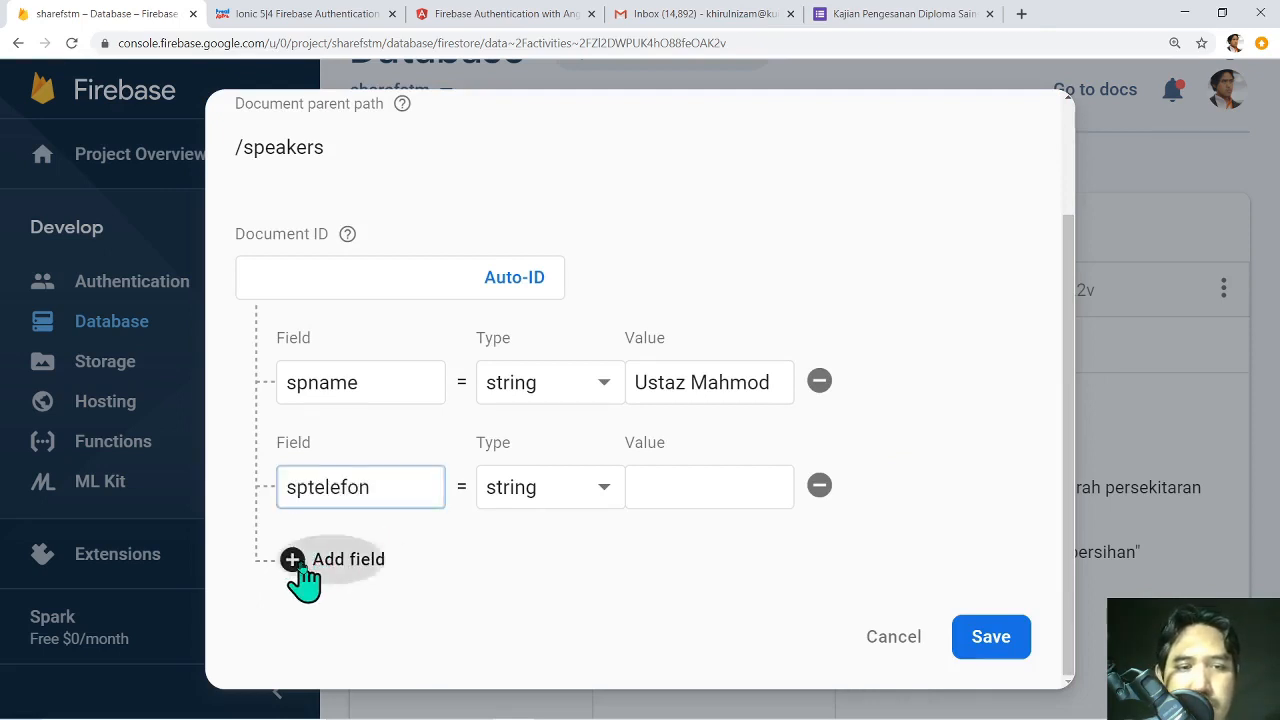
pyautogui.click(348, 586)
pyautogui.write('sp')
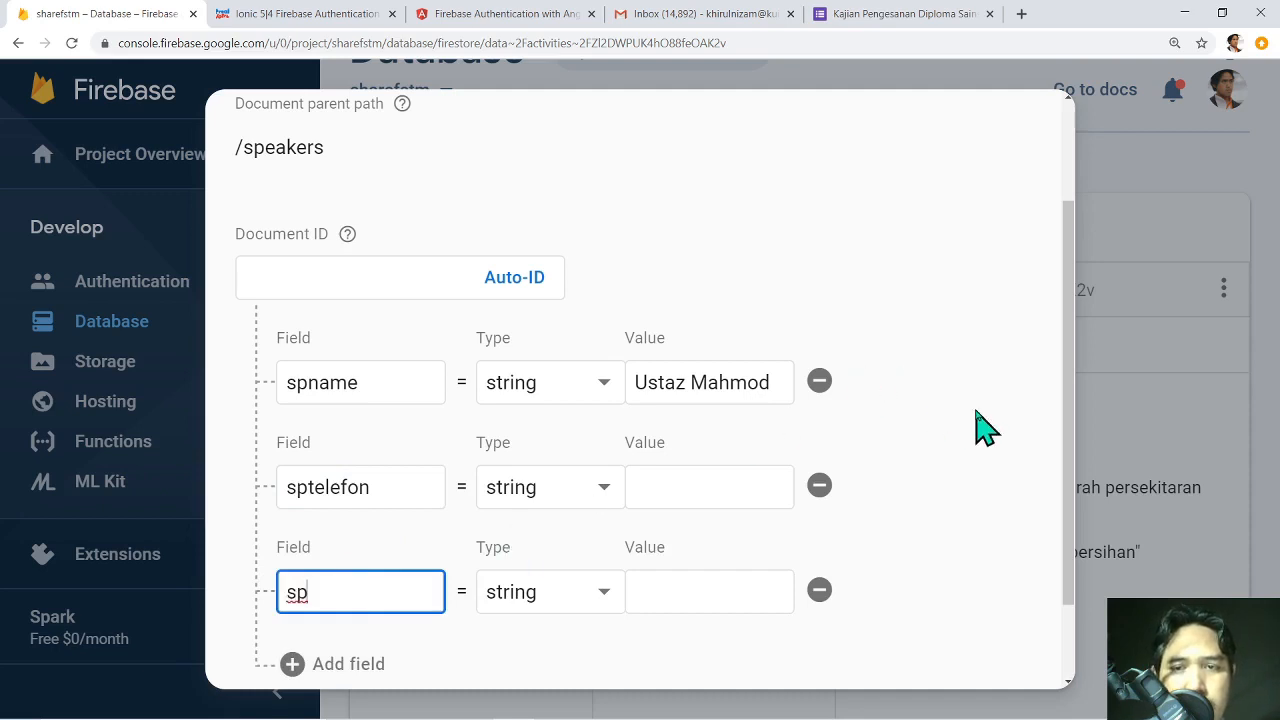
pyautogui.write('bank')
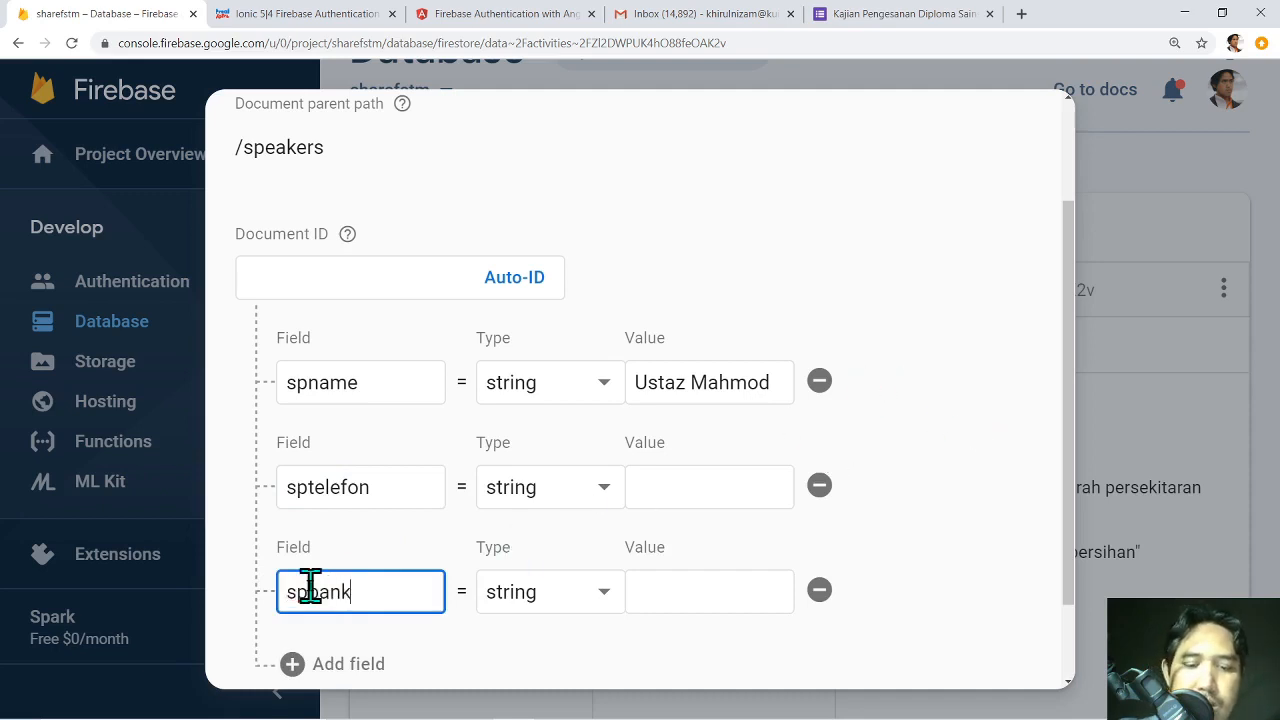
# Fill in the speaker's phone number and bank account number, then save the document.
pyautogui.click(742, 490)
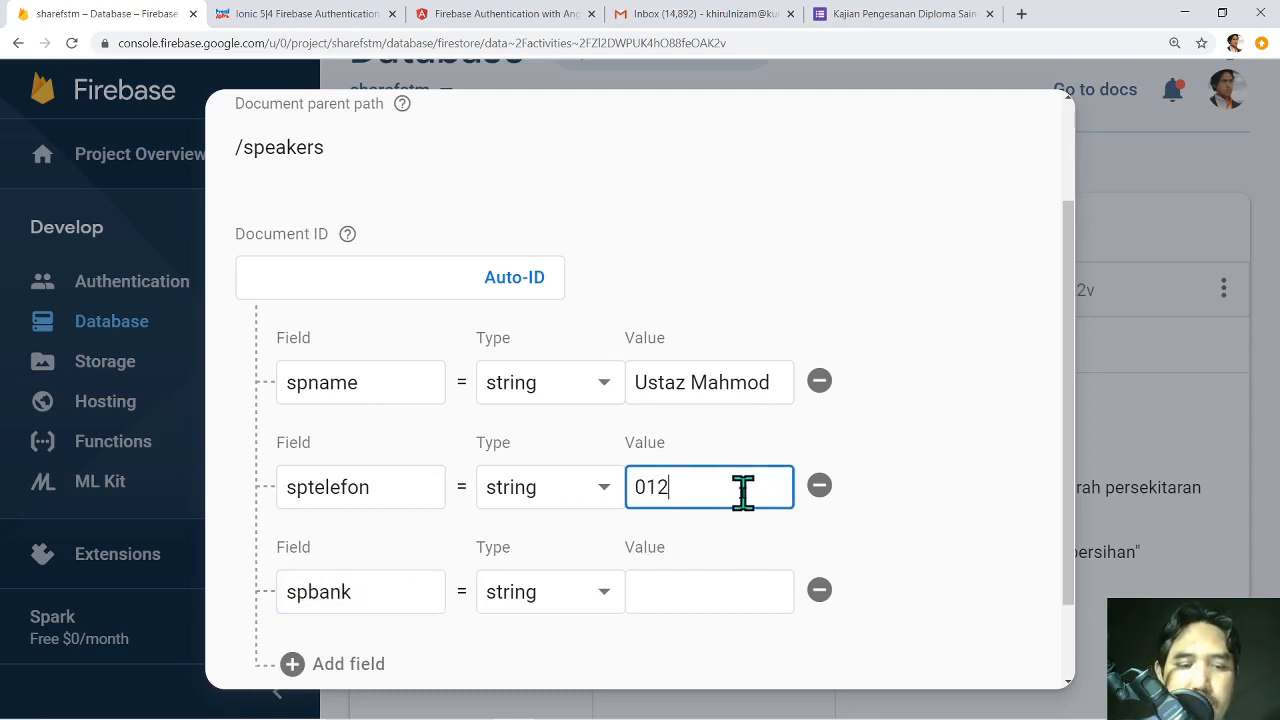
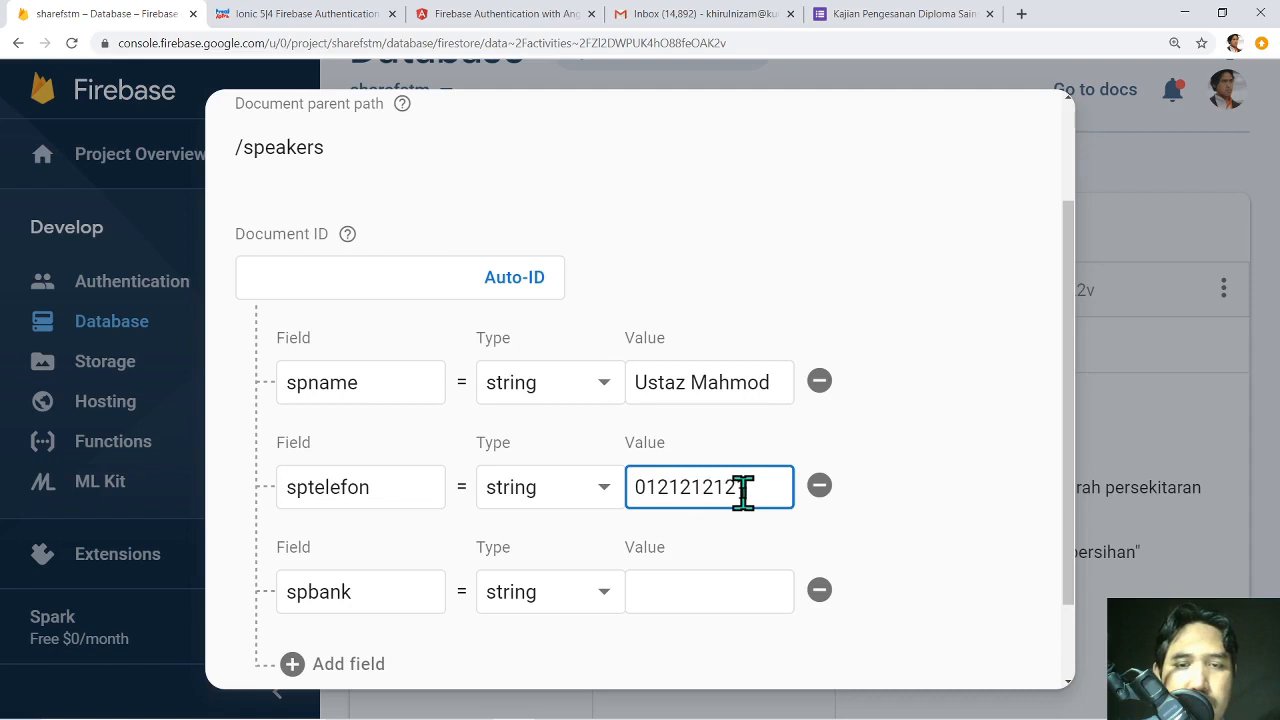
pyautogui.click(754, 594)
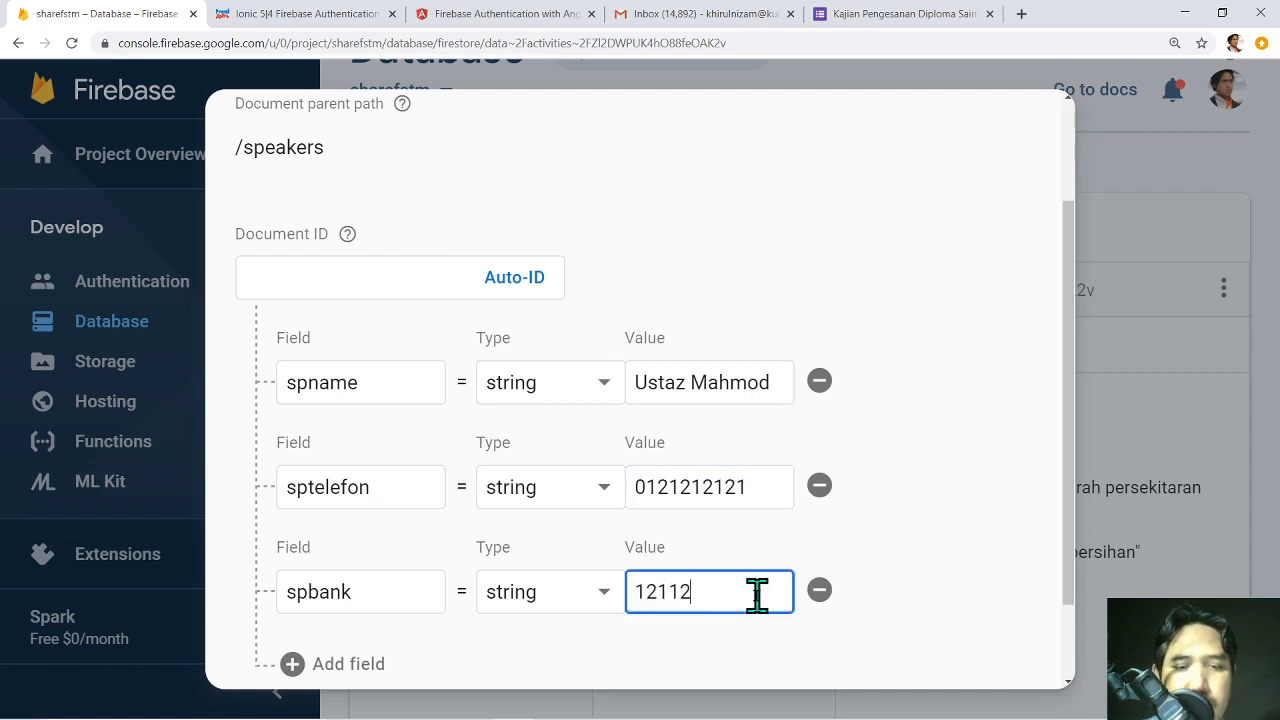
pyautogui.scroll(-1, 983, 505)
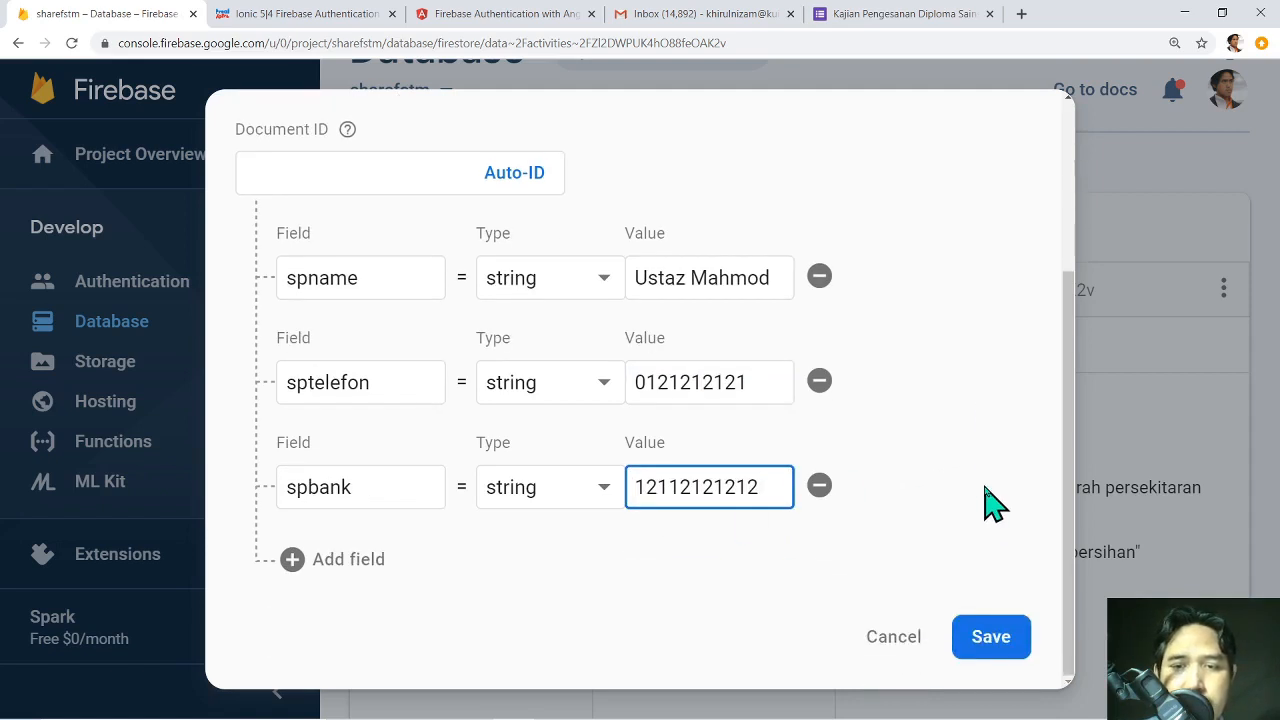
pyautogui.click(1005, 648)
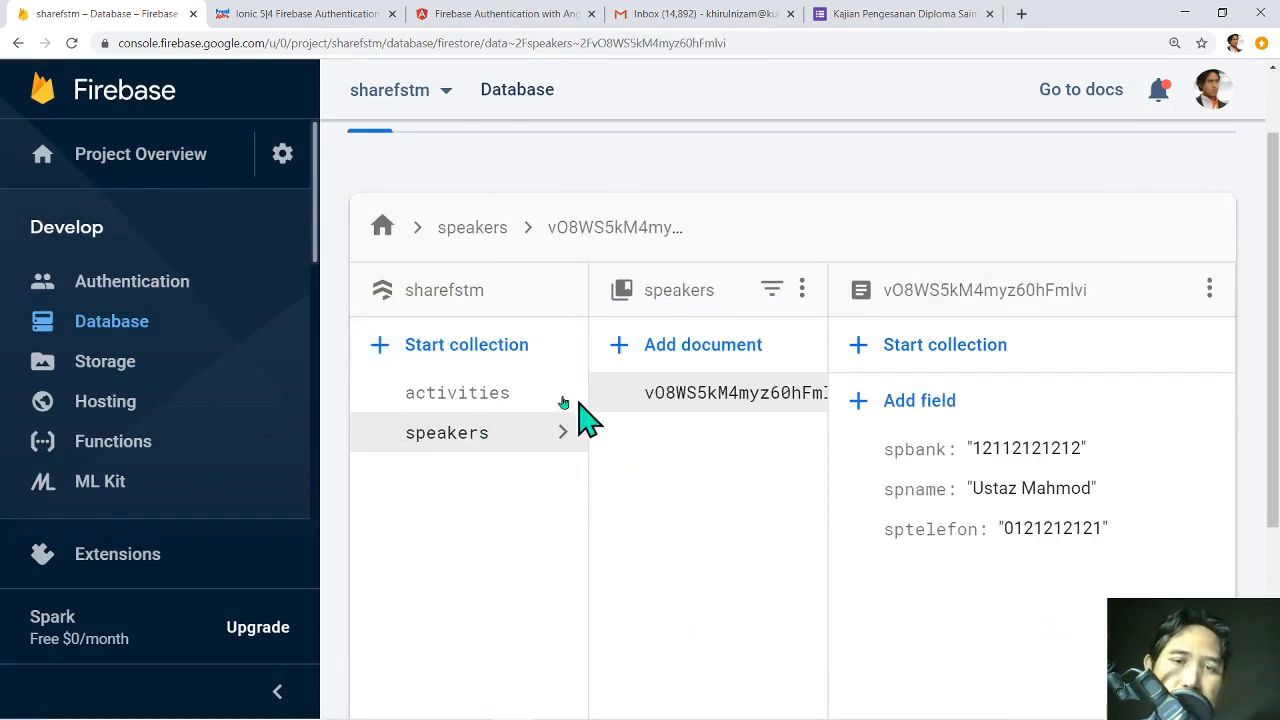
# Open the activities collection to view its document's acdate, acdesc, acname and acpic fields.
pyautogui.click(531, 405)
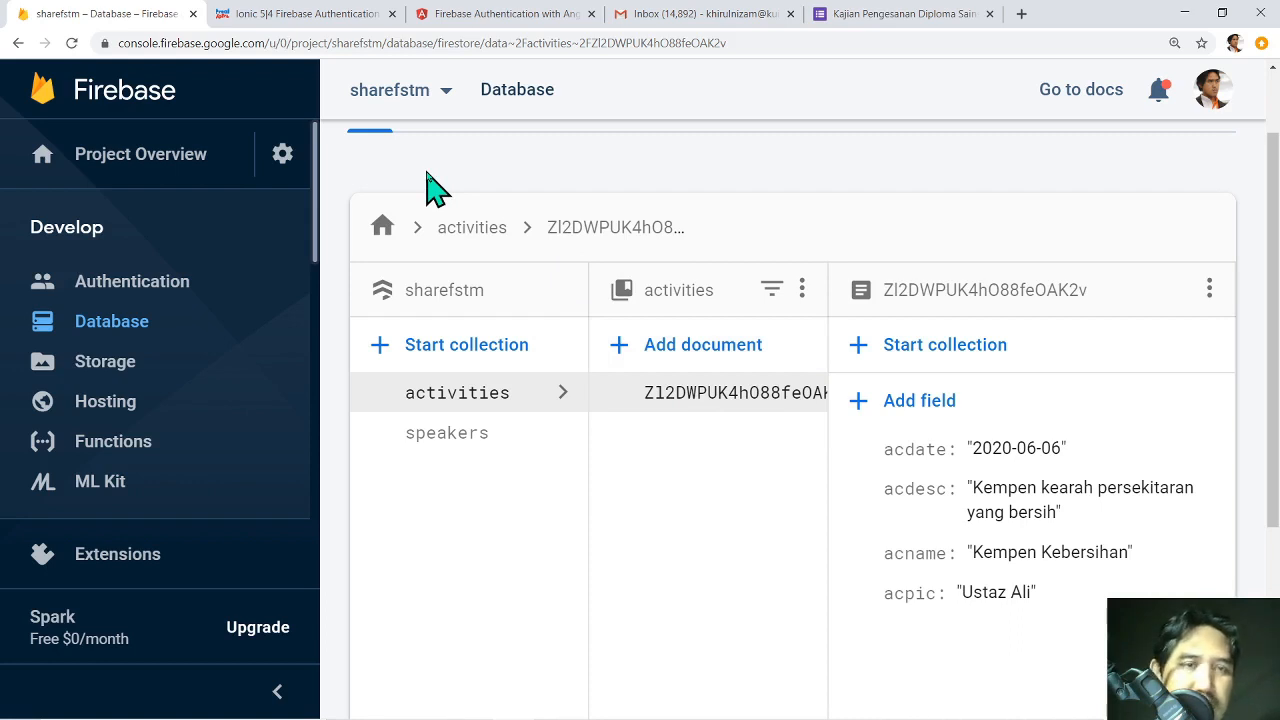
pyautogui.click(286, 154)
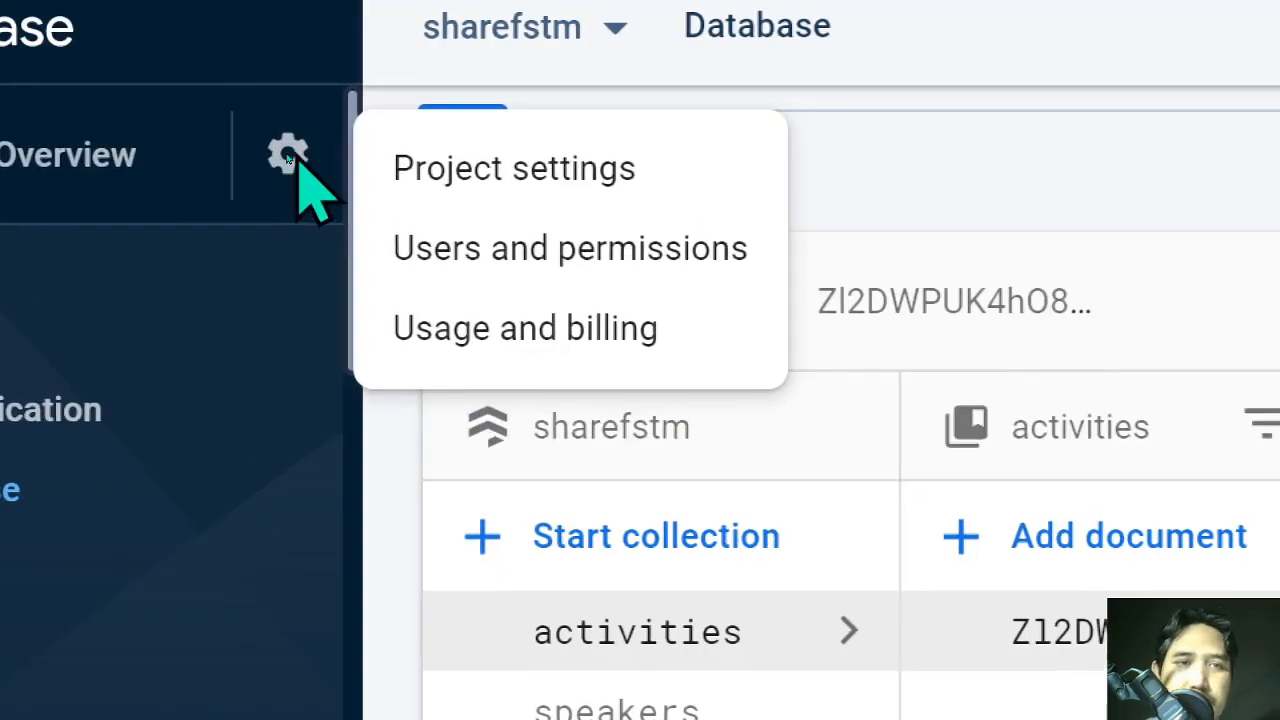
# Go to the sharefstm Project settings and begin adding a Web app.
pyautogui.click(287, 156)
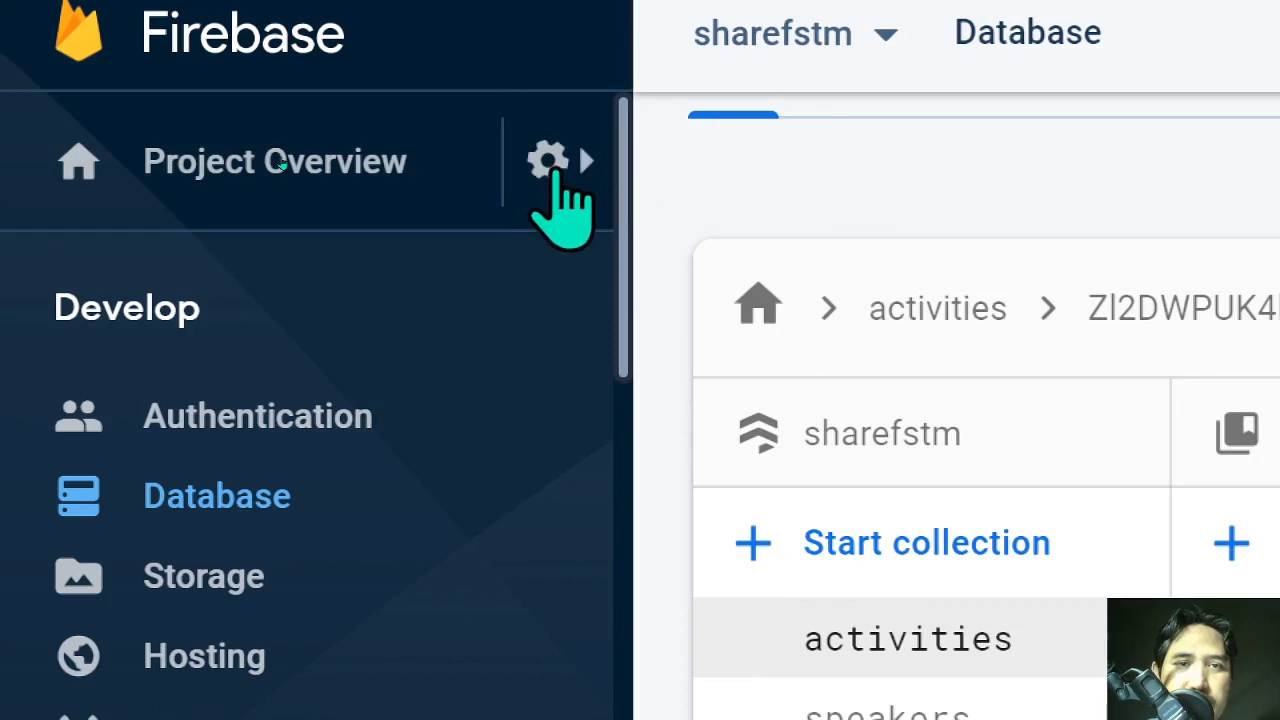
pyautogui.click(550, 163)
pyautogui.click(845, 176)
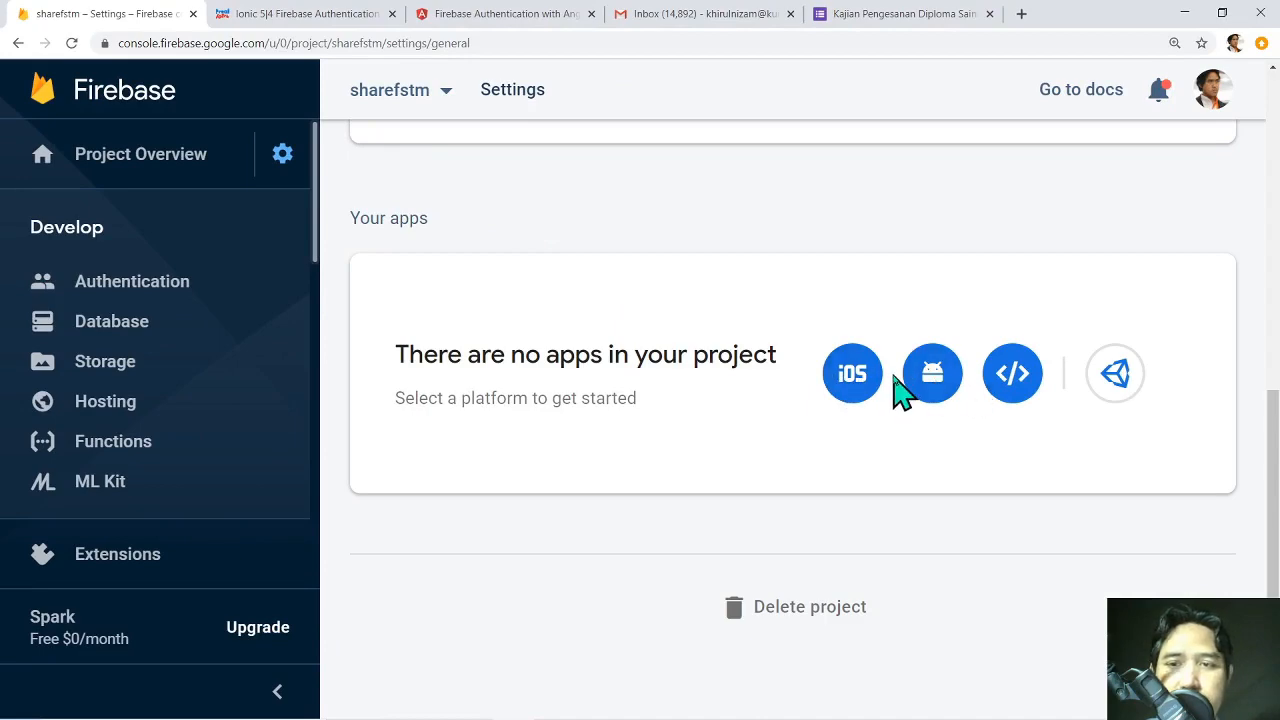
pyautogui.scroll(4, 943, 300)
pyautogui.scroll(-4, 943, 300)
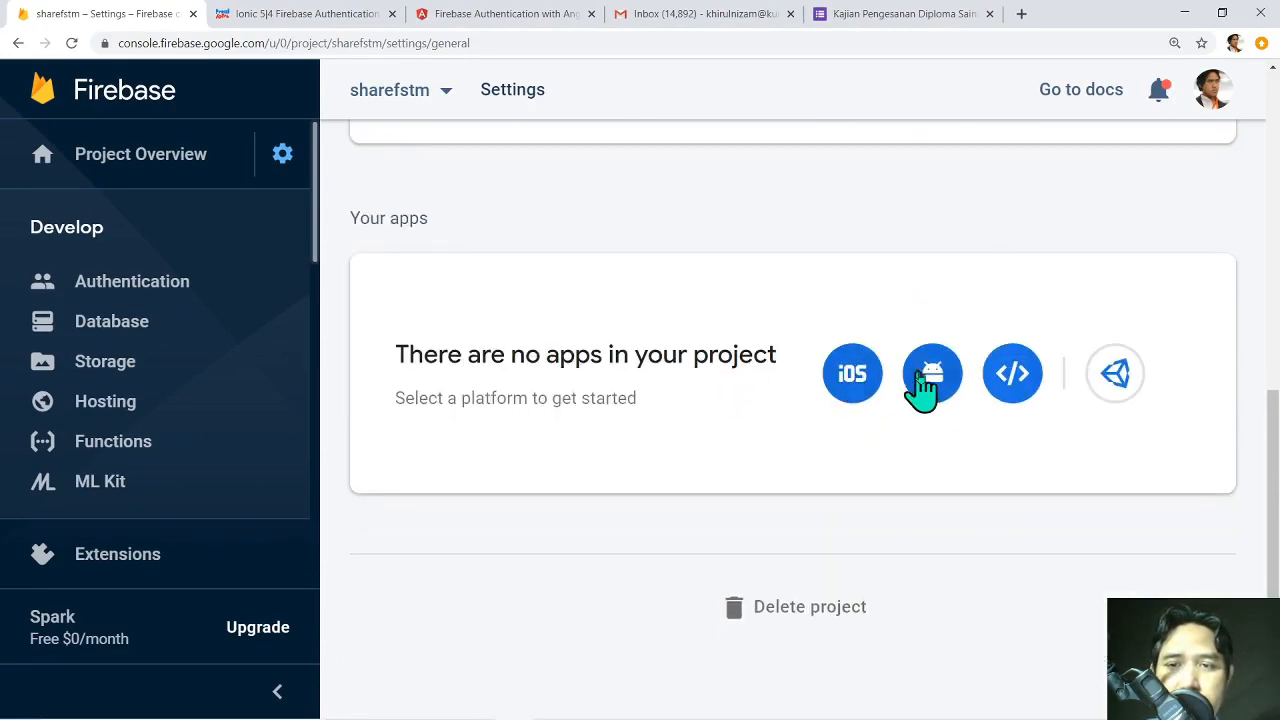
pyautogui.click(1012, 378)
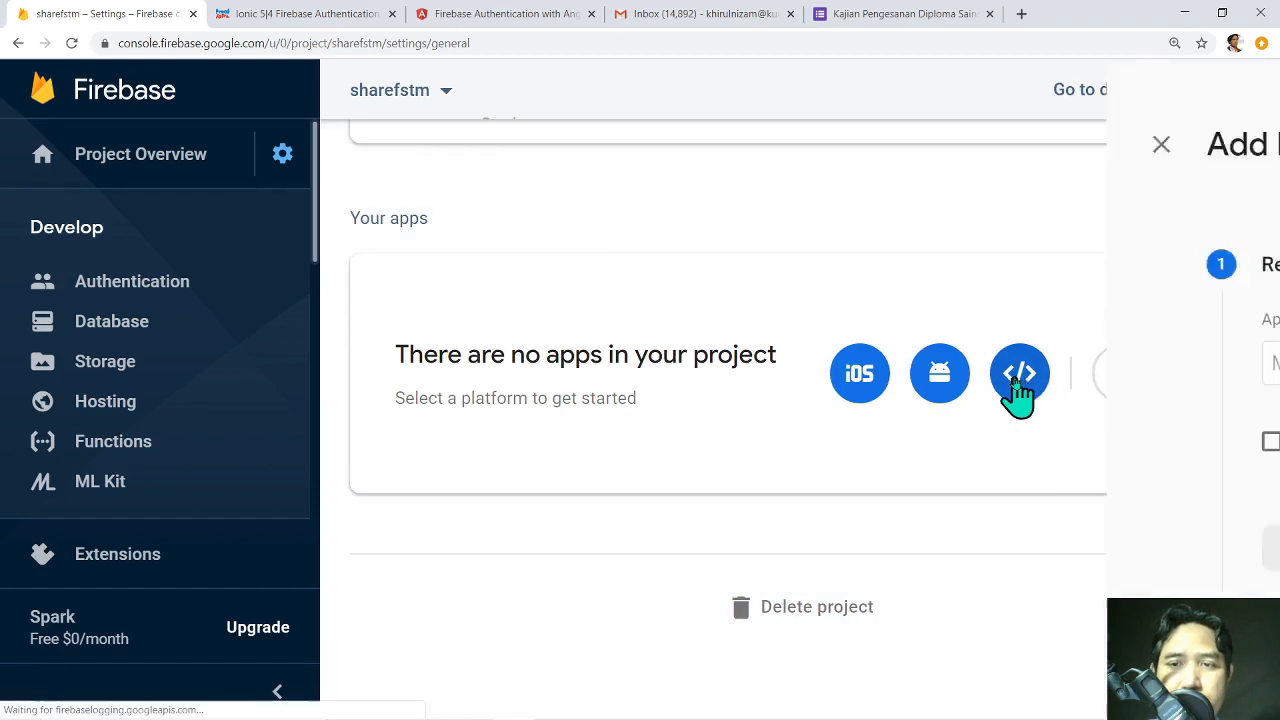
# Register the web app nicknamed 'sharefstm' without Firebase Hosting, then switch to PowerPoint.
pyautogui.click(579, 372)
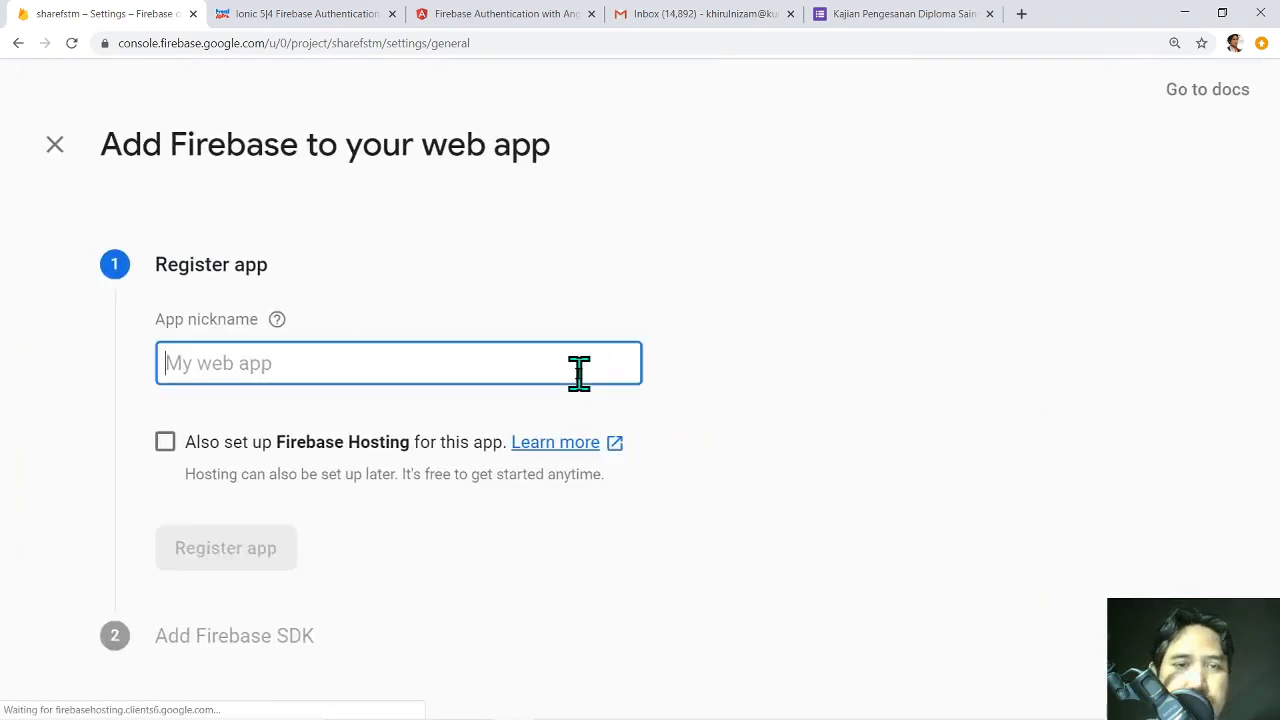
pyautogui.write('share')
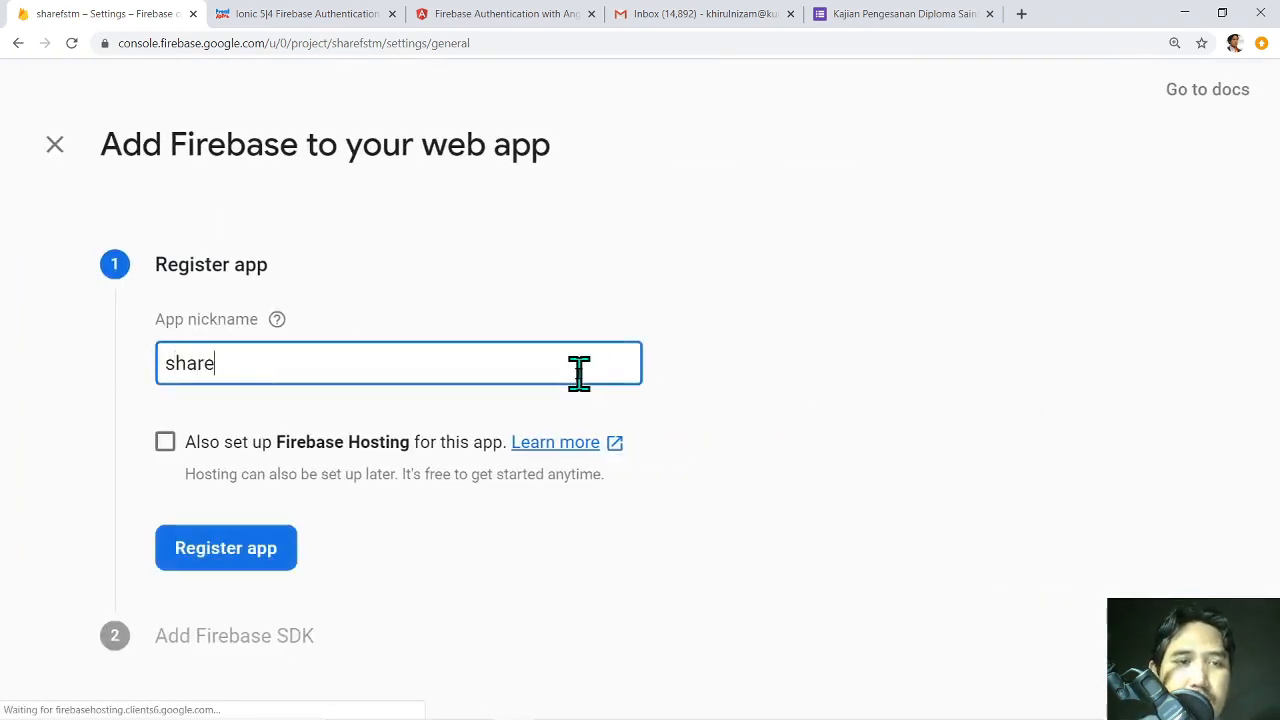
pyautogui.write('fstm')
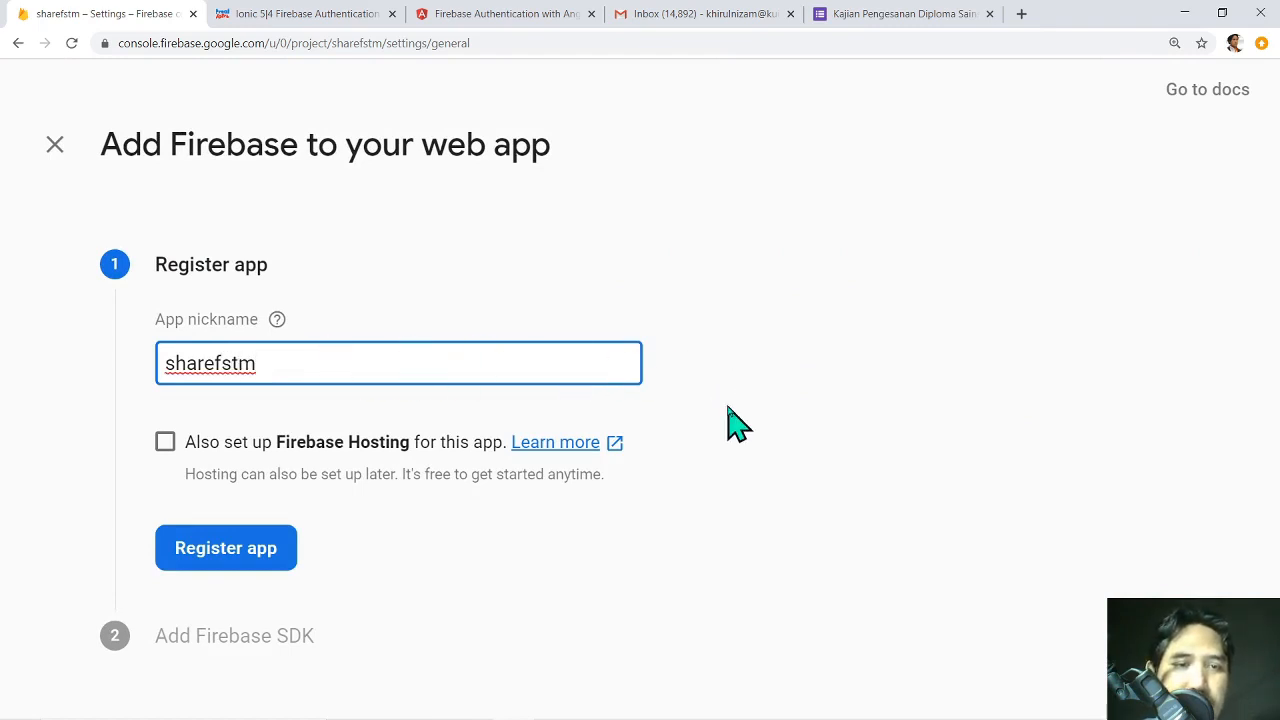
pyautogui.click(371, 450)
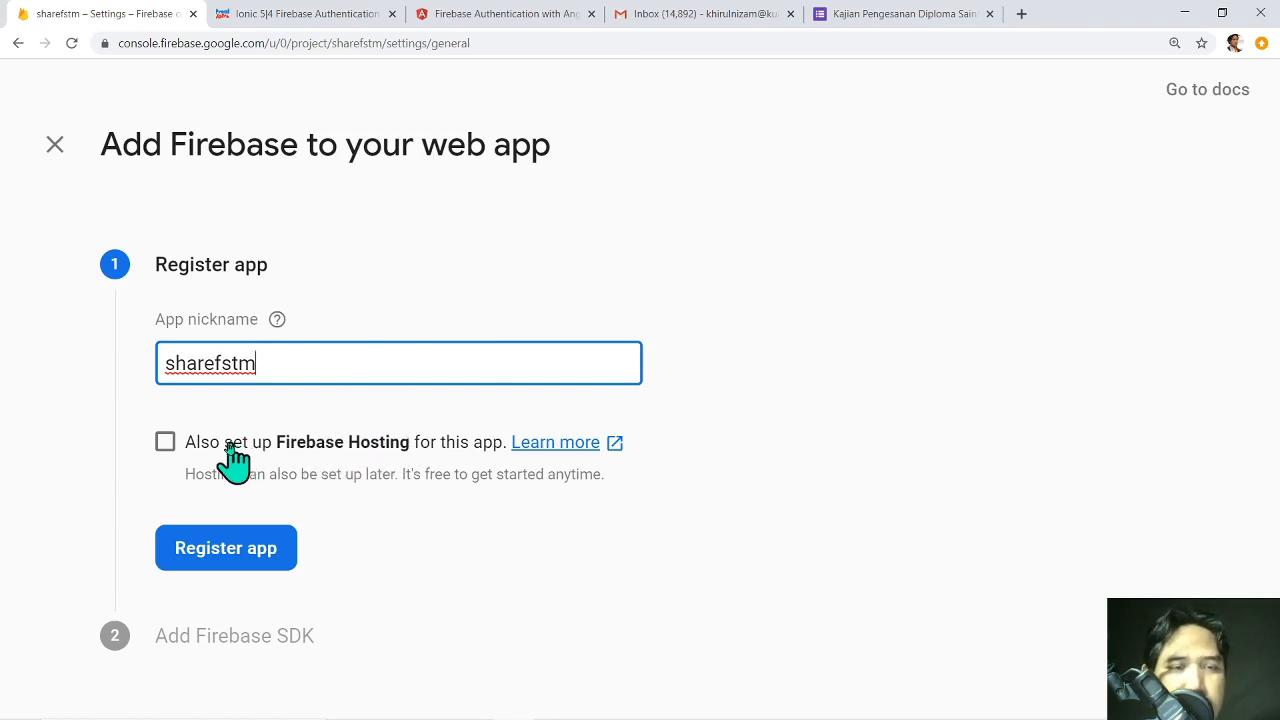
pyautogui.click(165, 442)
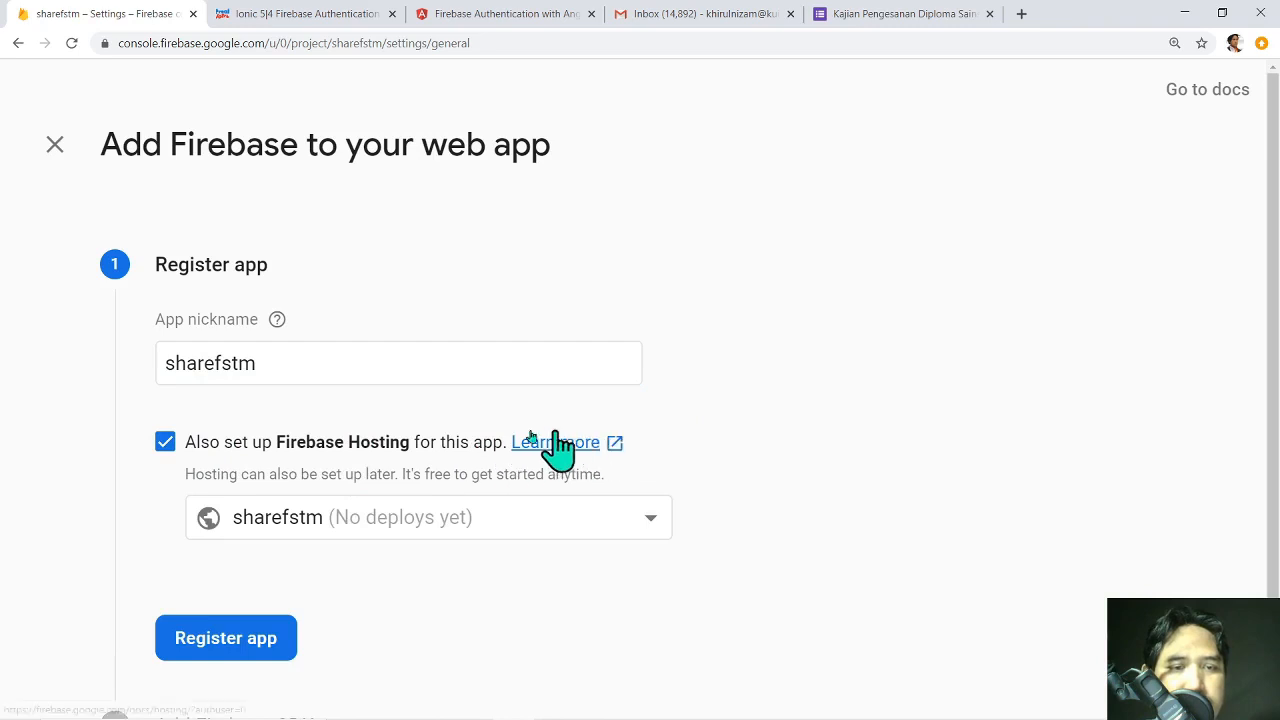
pyautogui.click(165, 442)
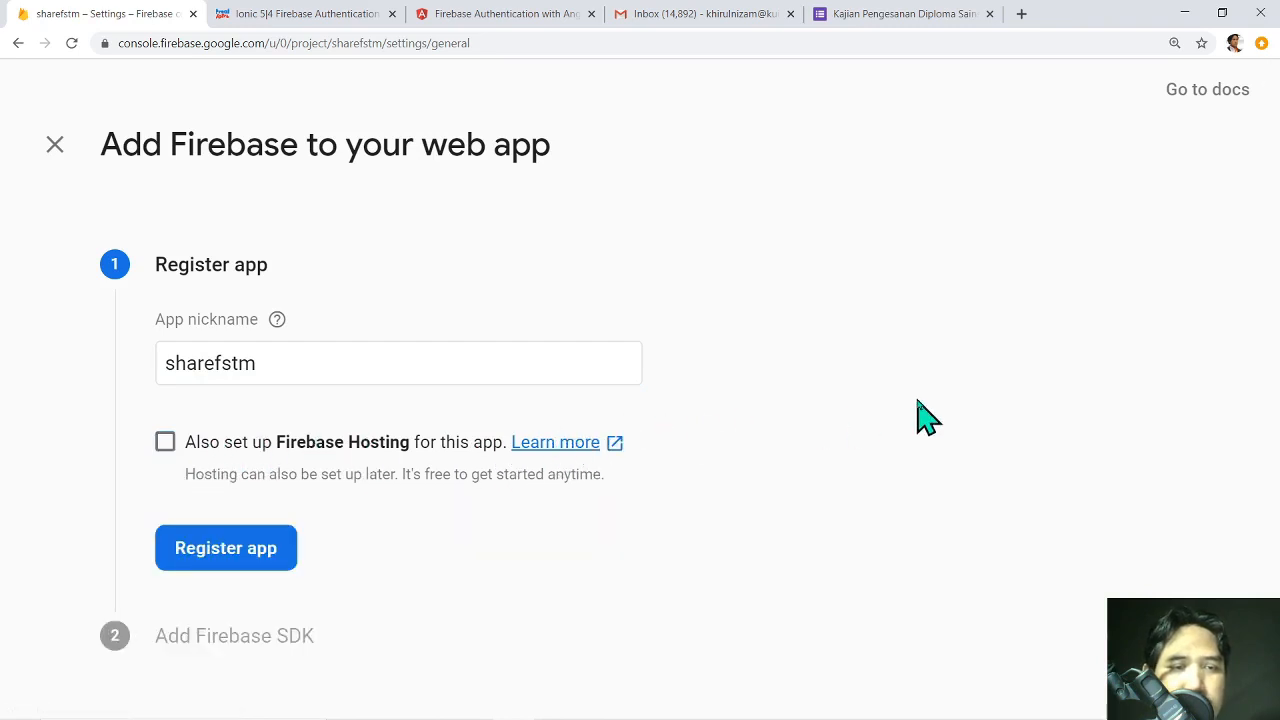
pyautogui.click(257, 548)
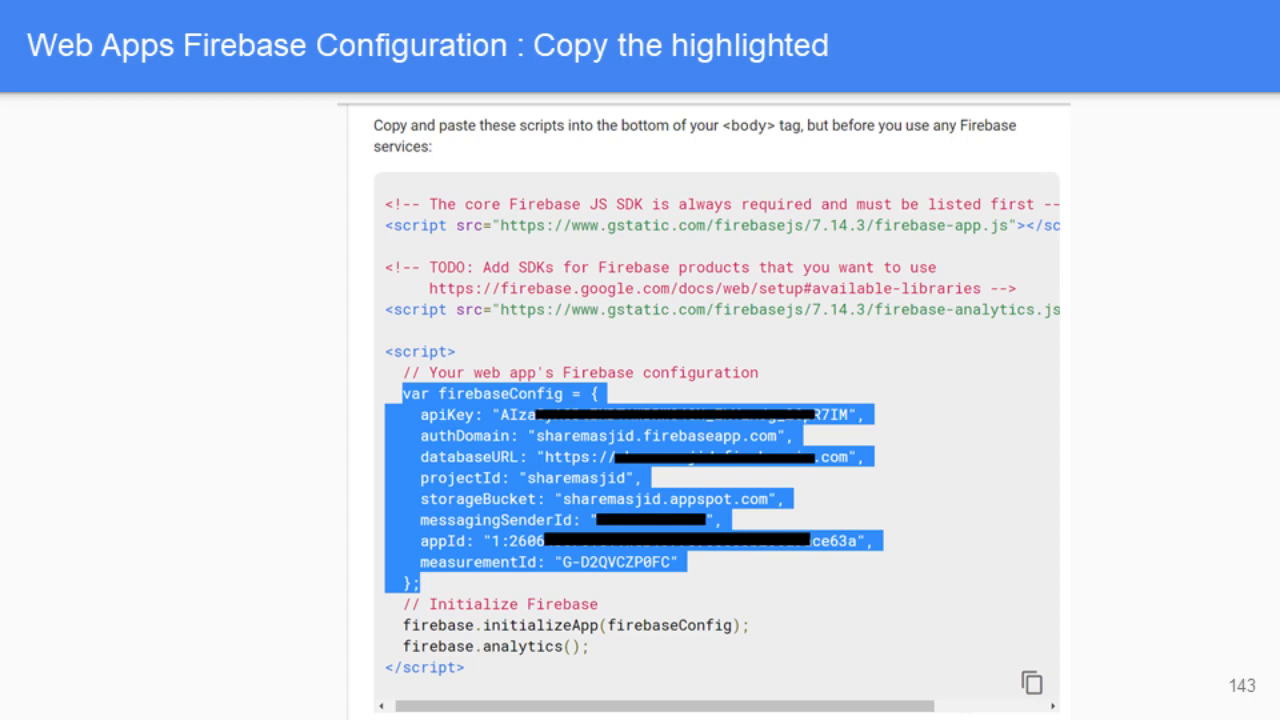
pyautogui.hotkey('alt', 'Tab')
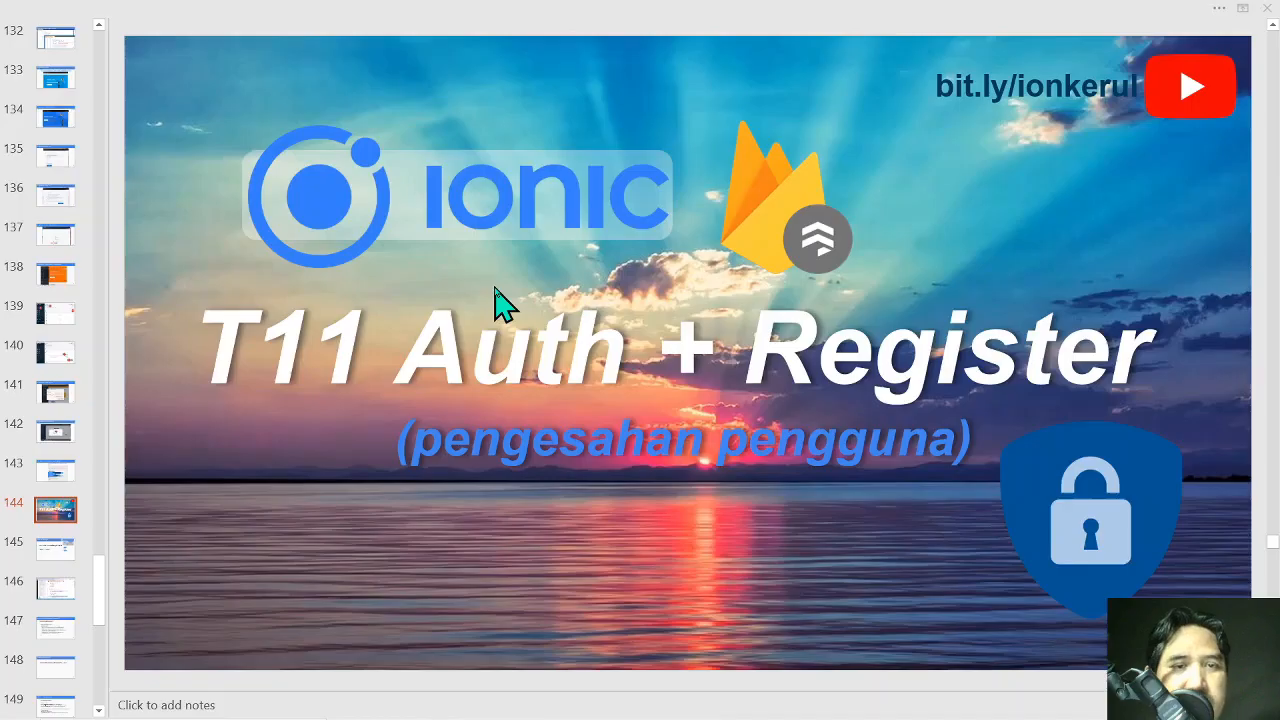